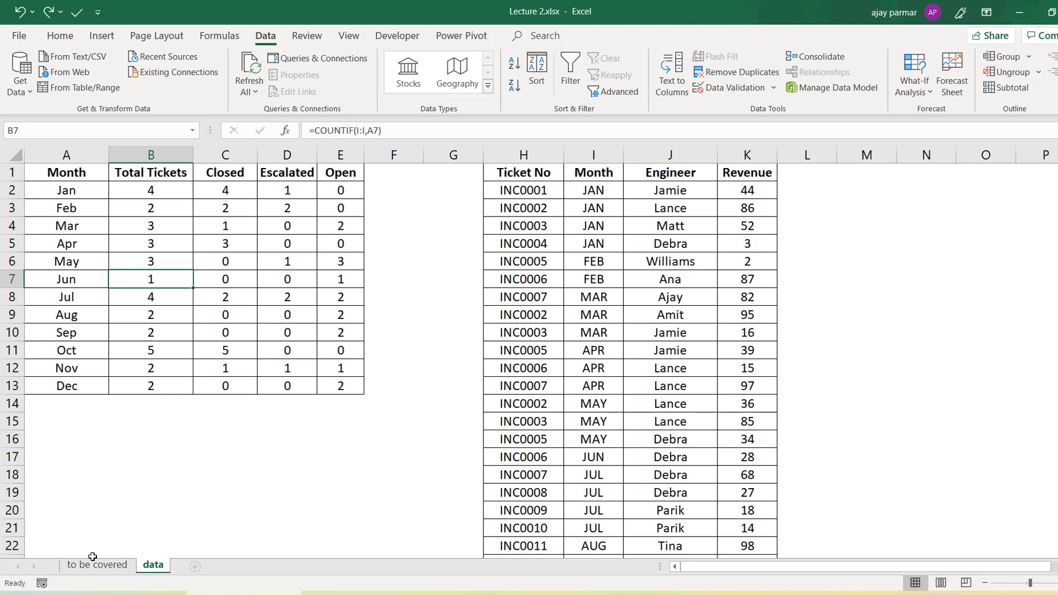
# - Review the lecture topics on the "to be covered" sheet and the monthly ticket summary on the data sheet
pyautogui.click(98, 566)
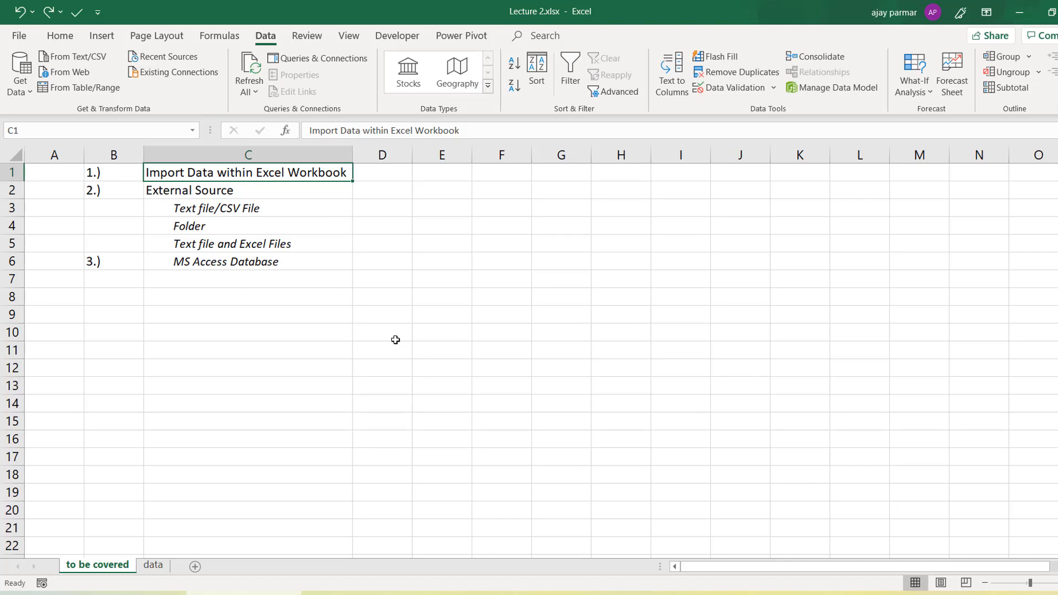
pyautogui.click(154, 566)
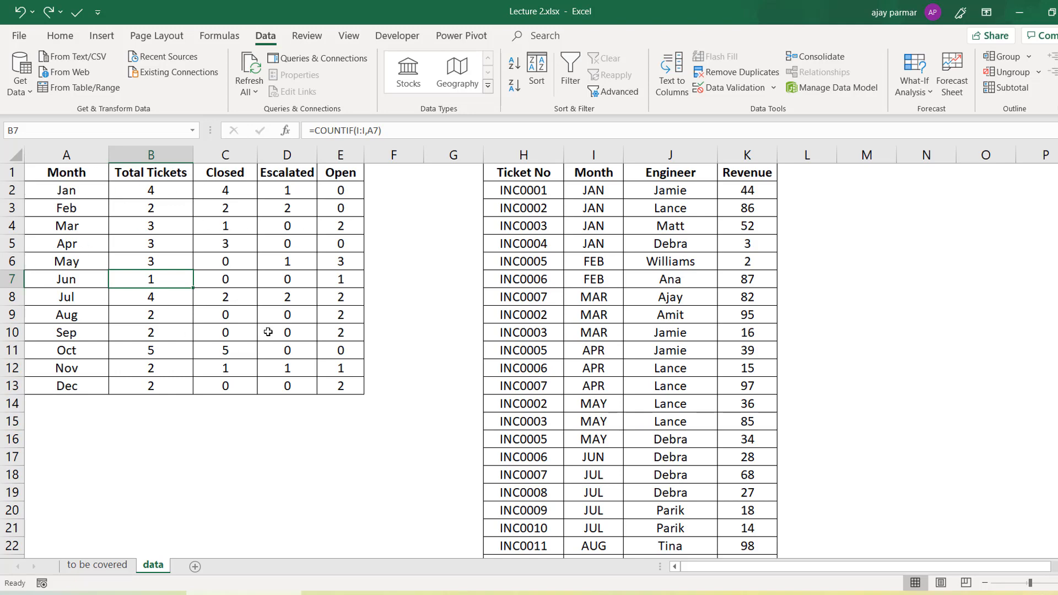
pyautogui.click(171, 298)
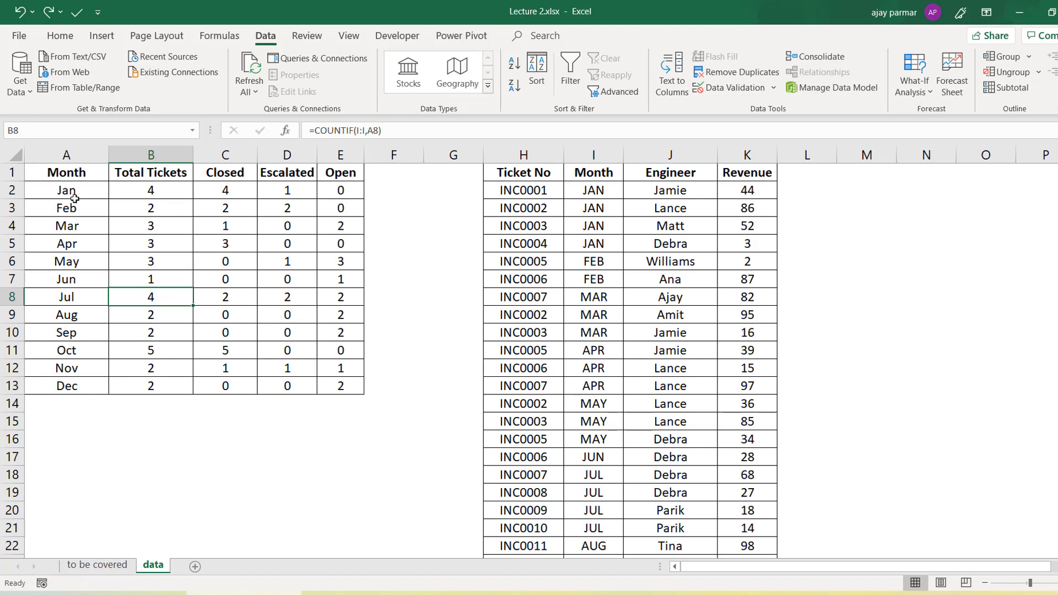
pyautogui.click(189, 241)
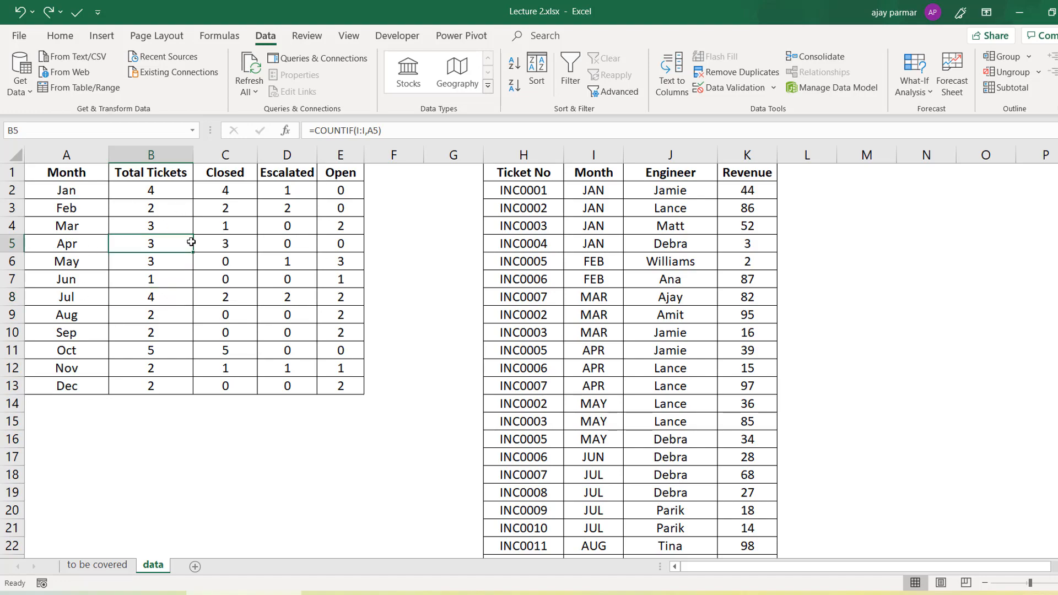
pyautogui.click(259, 246)
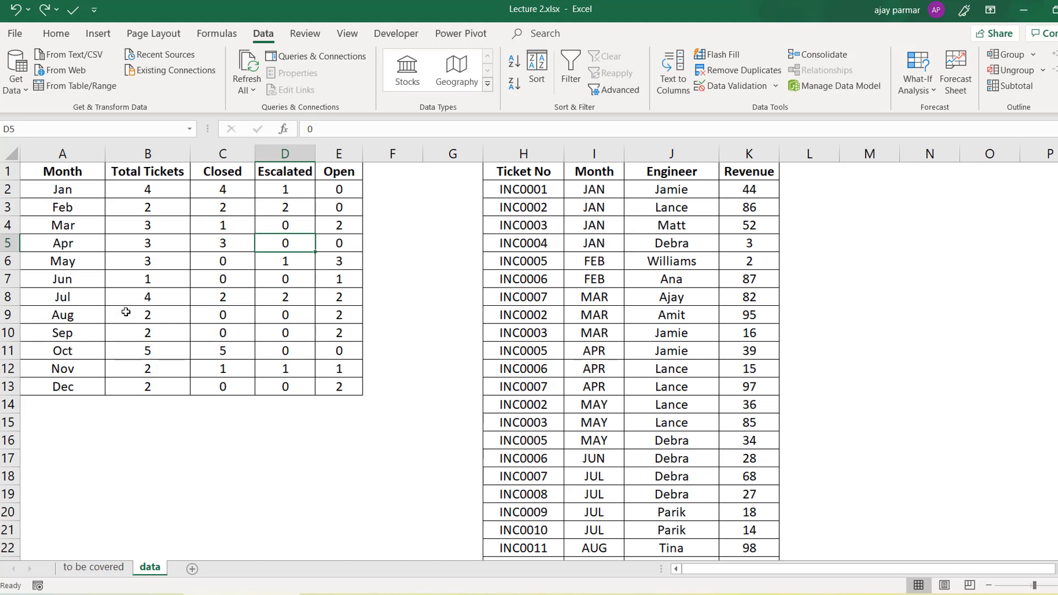
pyautogui.click(148, 294)
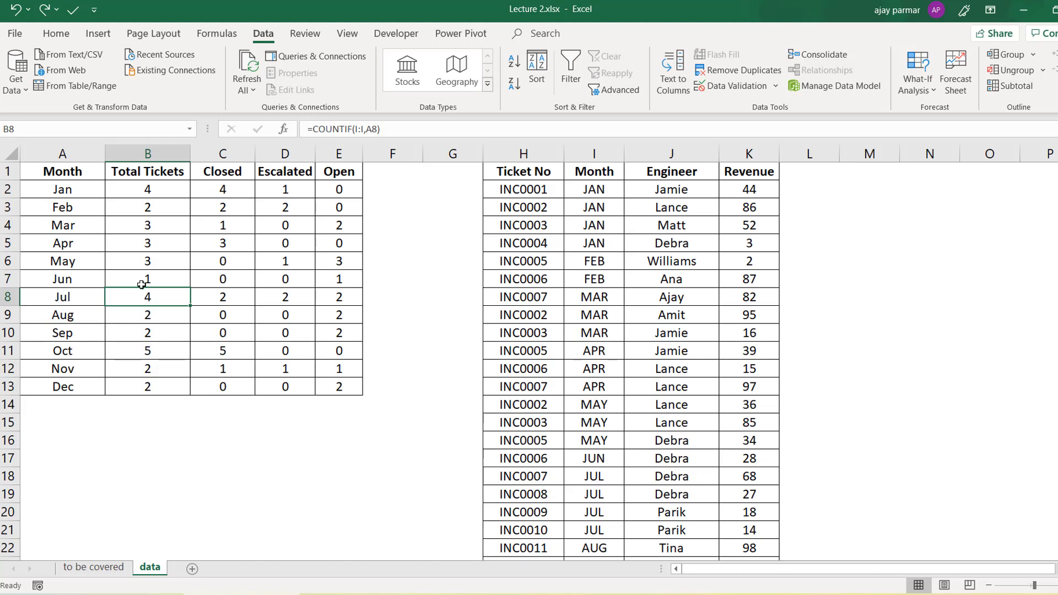
pyautogui.click(117, 212)
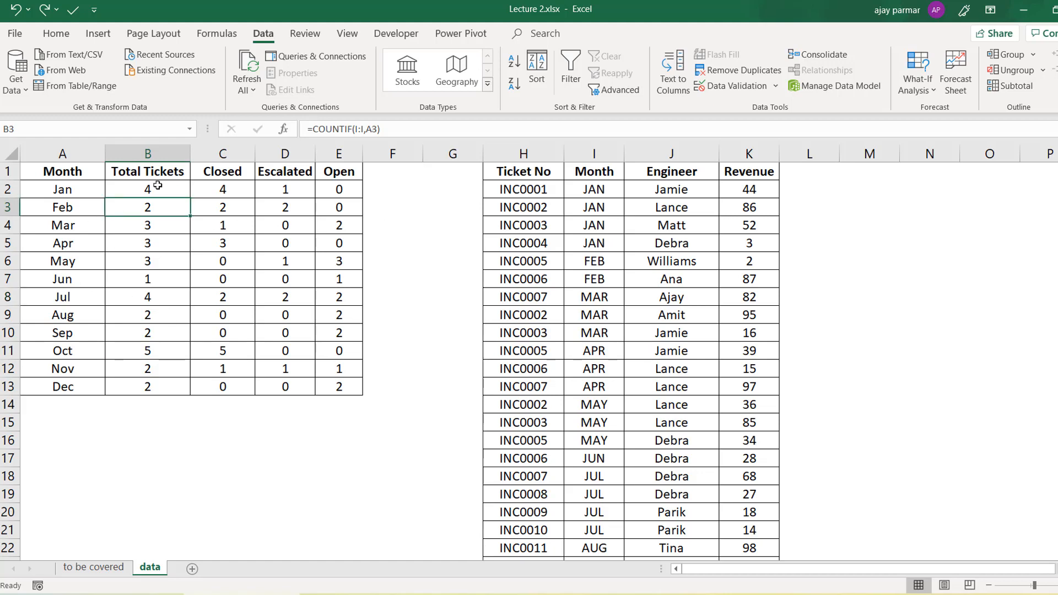
pyautogui.click(154, 300)
# - Examine the Month column of the summary and the full extent of the ticket list that starts in column H
pyautogui.click(84, 183)
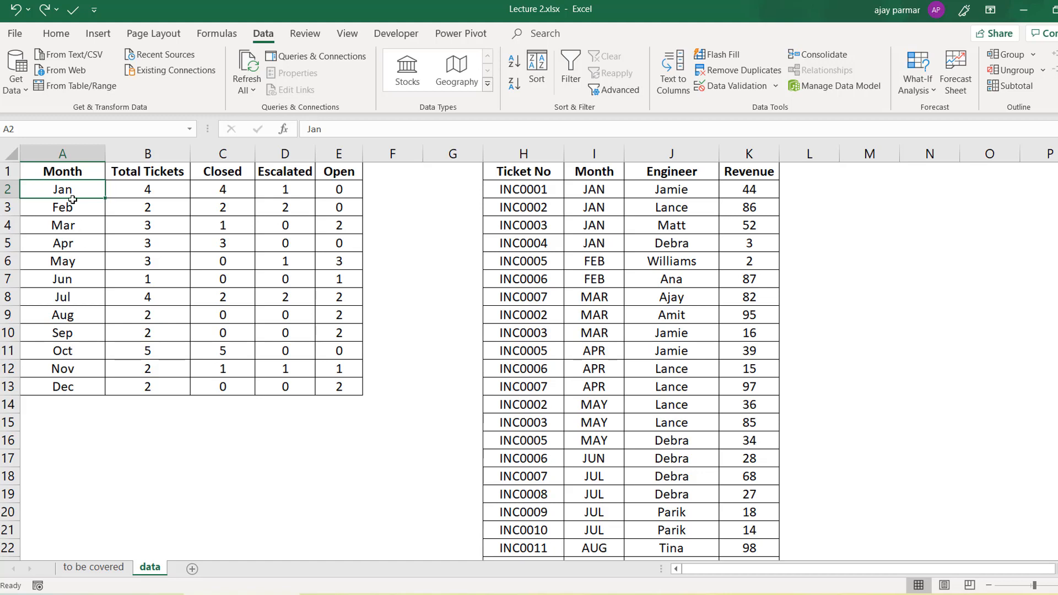
pyautogui.press('Down')
pyautogui.press('Down')
pyautogui.press('Down')
pyautogui.press('Down')
pyautogui.press('Down')
pyautogui.press('Down')
pyautogui.press('Down')
pyautogui.press('Down')
pyautogui.press('Down')
pyautogui.press('Down')
pyautogui.press('Down')
pyautogui.press('Down')
pyautogui.press('Down')
pyautogui.press('Down')
pyautogui.press('Down')
pyautogui.press('Down')
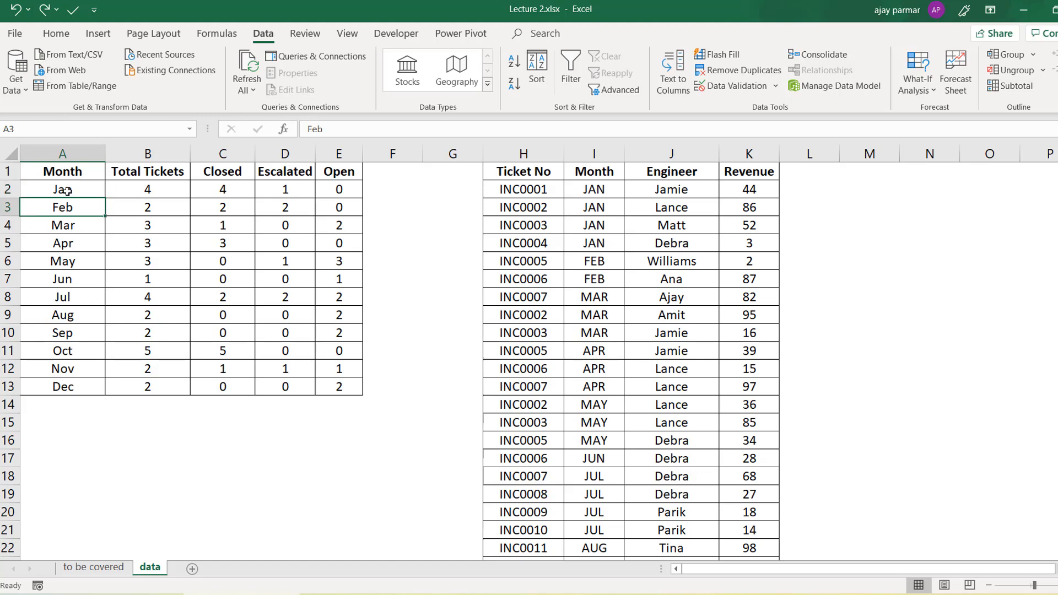
pyautogui.click(531, 210)
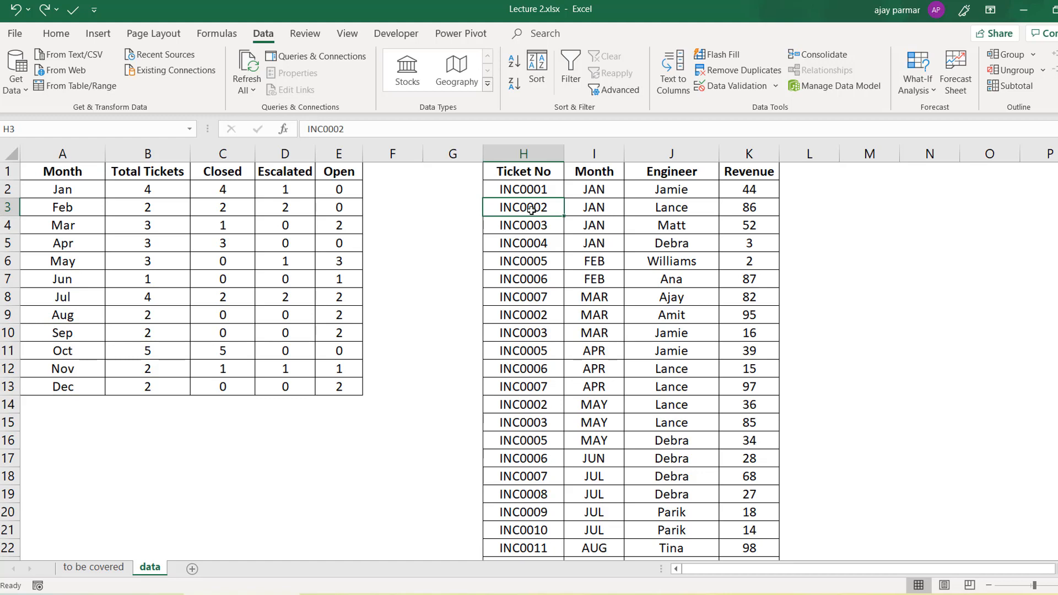
pyautogui.hotkey('ctrl', 'Down')
pyautogui.hotkey('ctrl', 'Up')
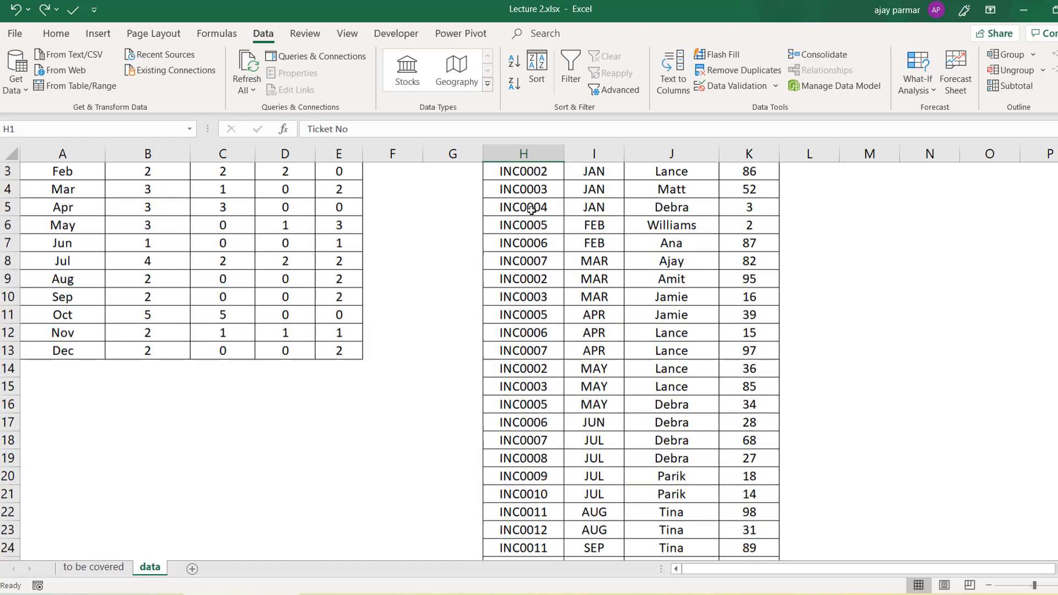
pyautogui.press('Left')
pyautogui.press('Left')
pyautogui.press('Left')
pyautogui.press('Left')
pyautogui.press('Left')
pyautogui.press('Left')
pyautogui.press('Left')
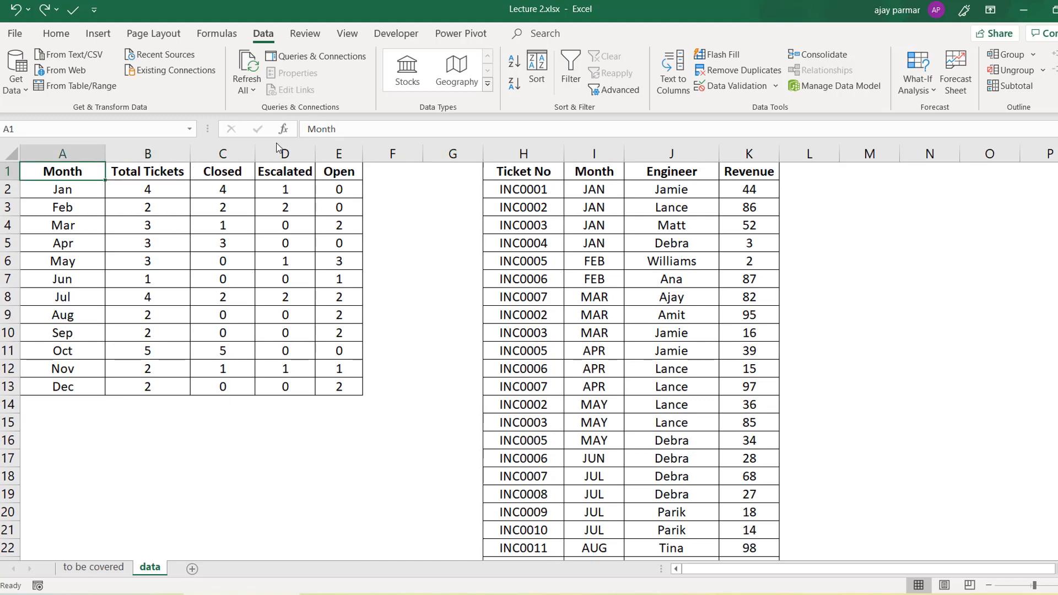
# - Fit the widths of columns A and B to their contents
pyautogui.doubleClick(109, 160)
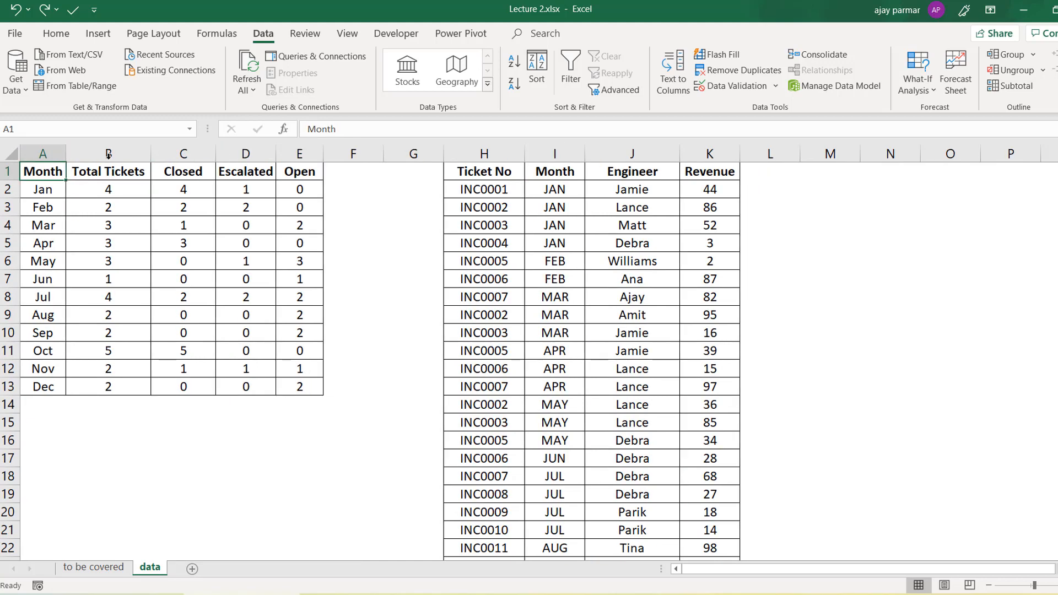
pyautogui.doubleClick(149, 160)
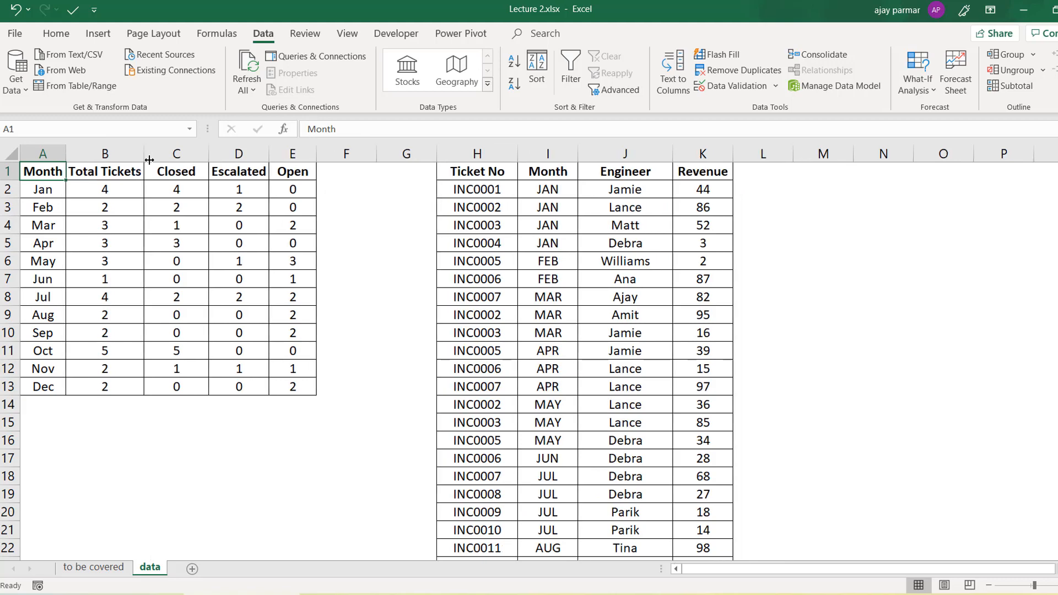
pyautogui.click(180, 237)
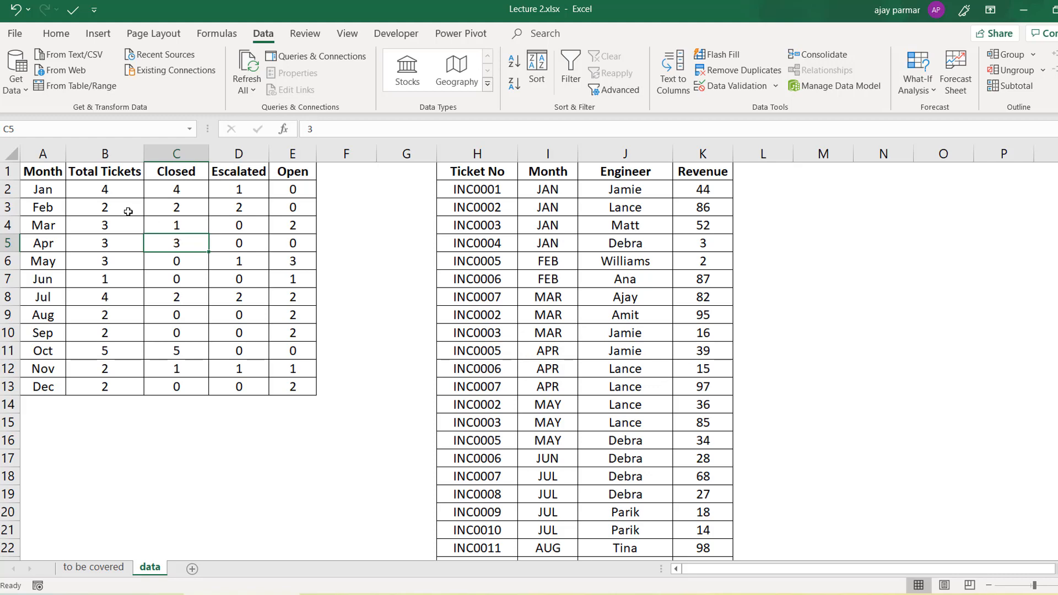
# - Check the extent of the monthly summary by selecting A1:E13, and return to cell A1
pyautogui.click(53, 171)
pyautogui.hotkey('shift', 'Right')
pyautogui.hotkey('shift', 'Right')
pyautogui.hotkey('shift', 'Right')
pyautogui.hotkey('shift', 'Right')
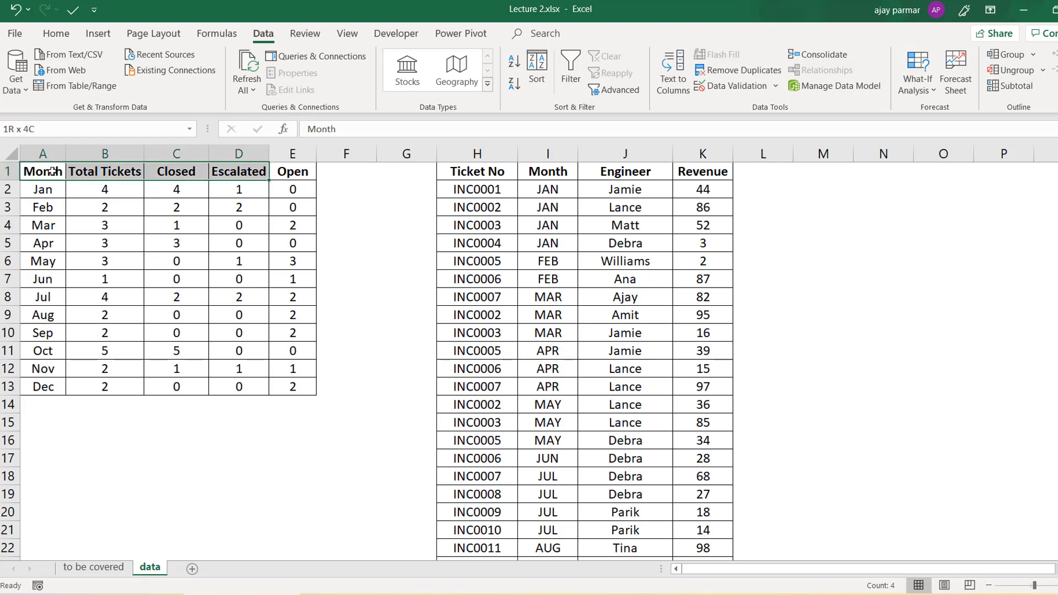
pyautogui.hotkey('shift', 'Down')
pyautogui.hotkey('shift', 'Down')
pyautogui.hotkey('shift', 'Down')
pyautogui.hotkey('shift', 'Down')
pyautogui.hotkey('shift', 'Down')
pyautogui.hotkey('shift', 'Down')
pyautogui.hotkey('shift', 'Down')
pyautogui.hotkey('shift', 'Down')
pyautogui.hotkey('shift', 'Down')
pyautogui.hotkey('shift', 'Down')
pyautogui.hotkey('shift', 'Down')
pyautogui.hotkey('shift', 'Down')
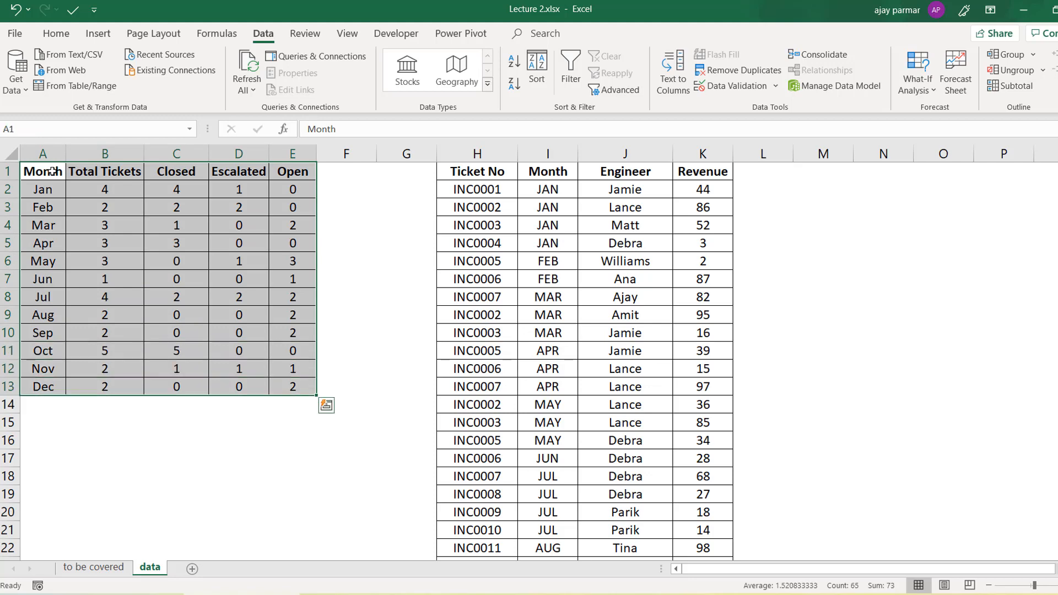
pyautogui.click(52, 171)
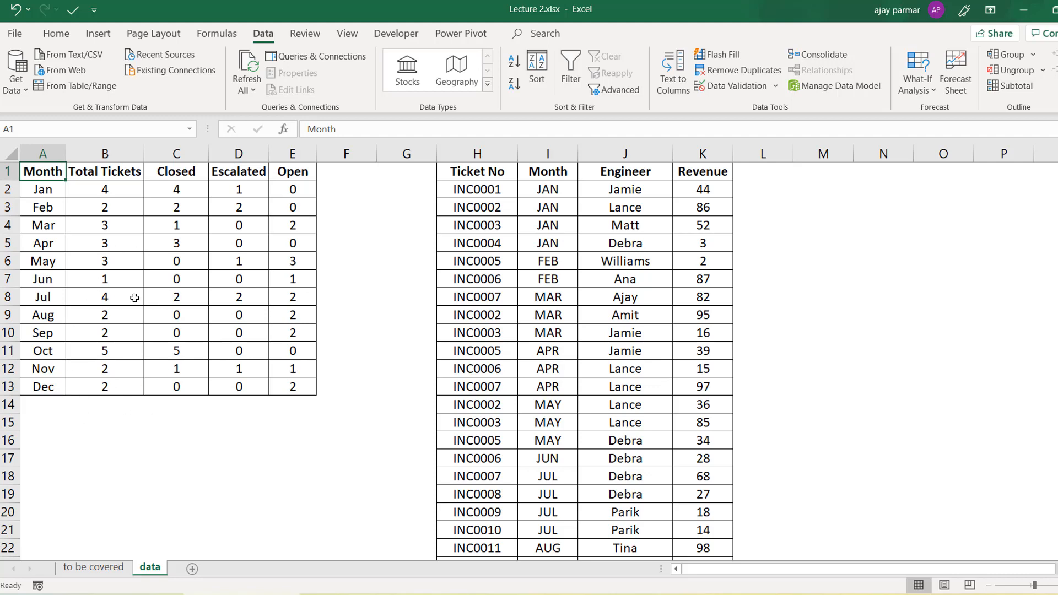
# - Convert the monthly summary range A1:E13 into a table with headers
pyautogui.click(100, 36)
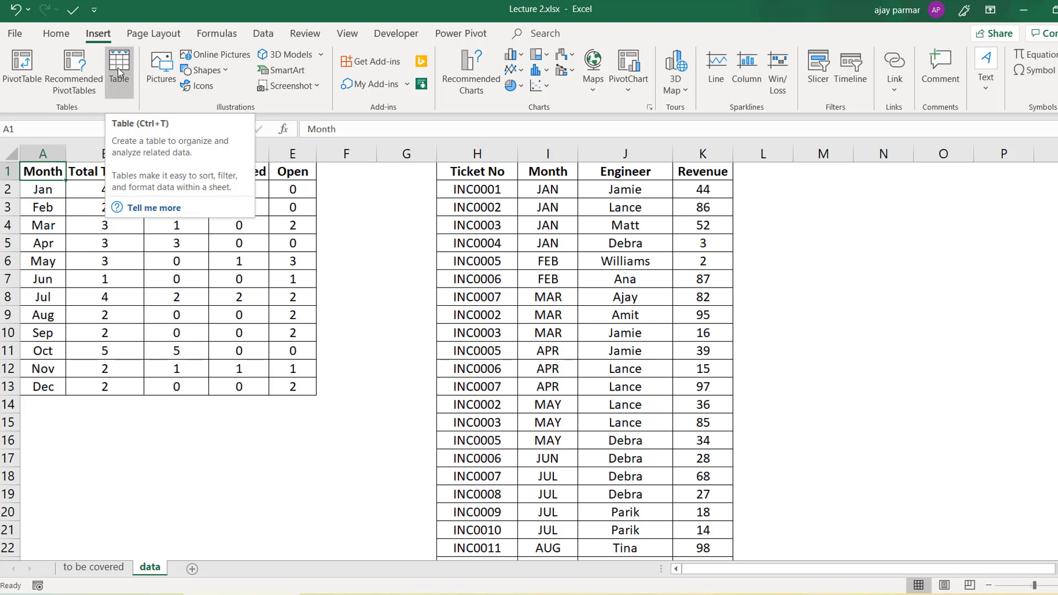
pyautogui.click(83, 239)
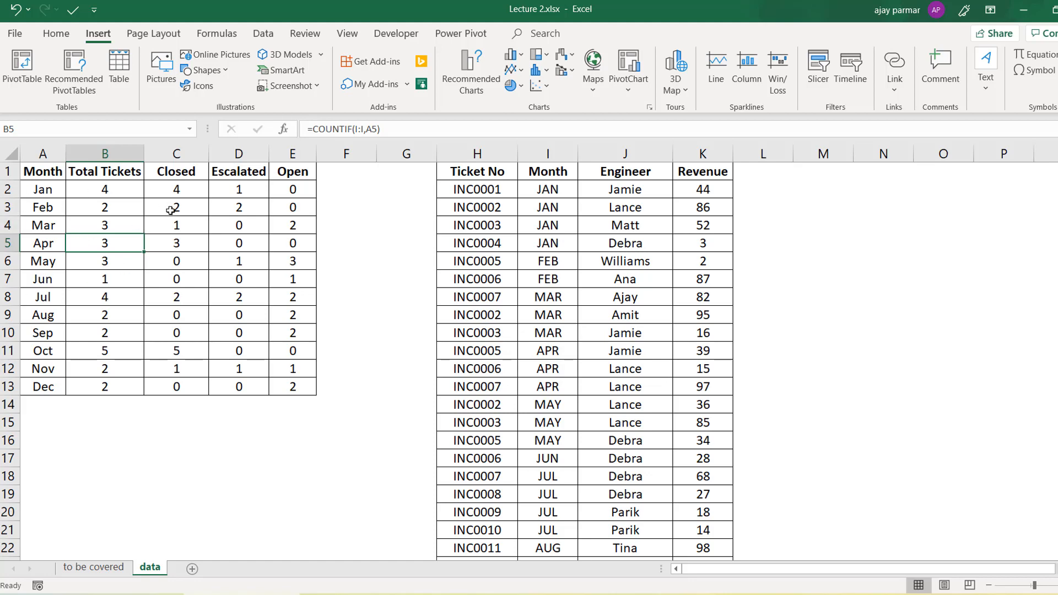
pyautogui.click(114, 228)
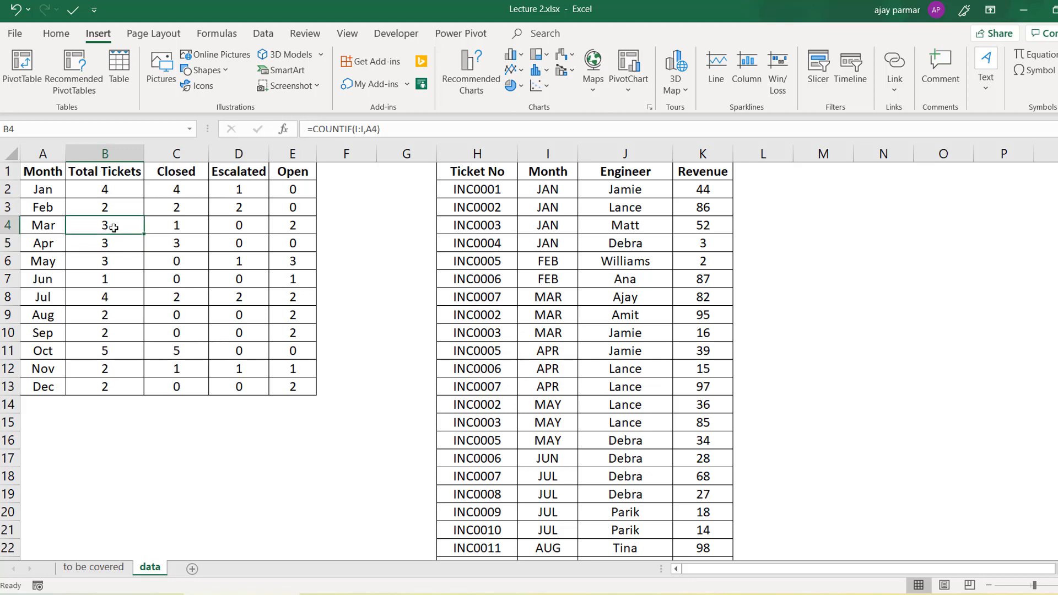
pyautogui.click(62, 337)
pyautogui.click(130, 202)
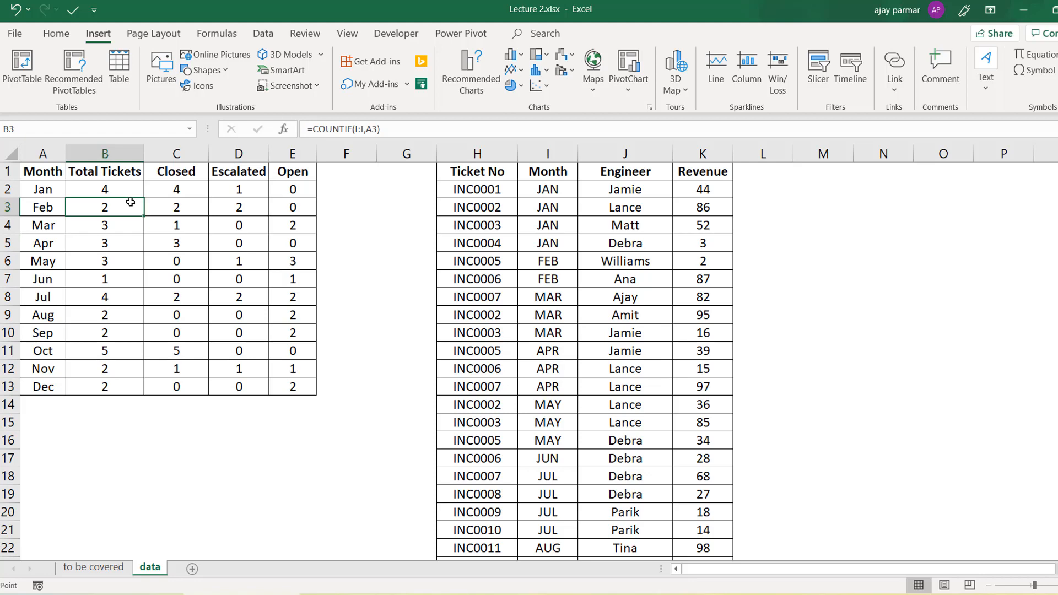
pyautogui.hotkey('ctrl', 't')
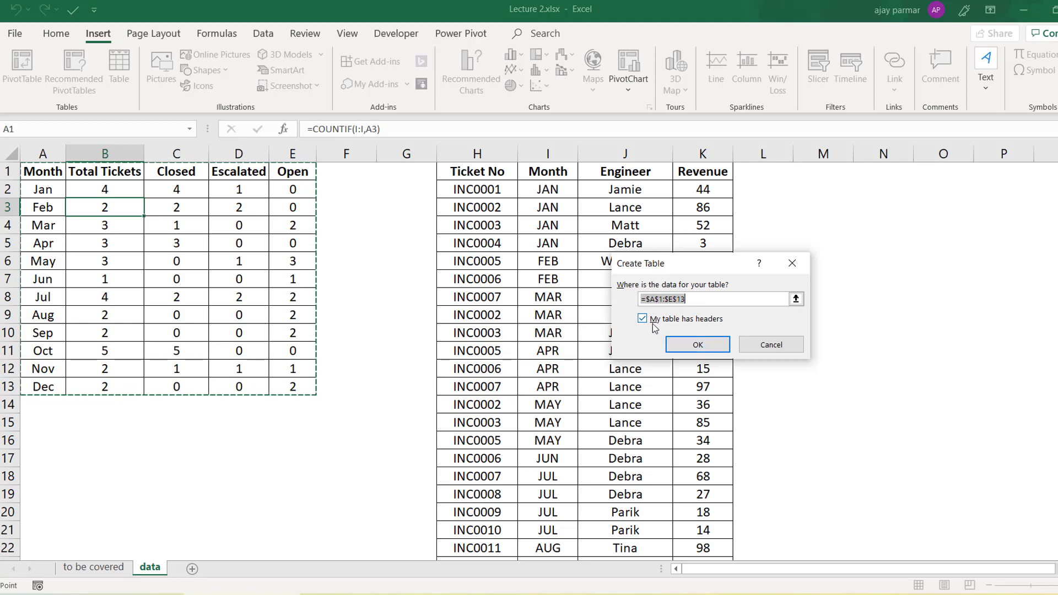
pyautogui.click(698, 345)
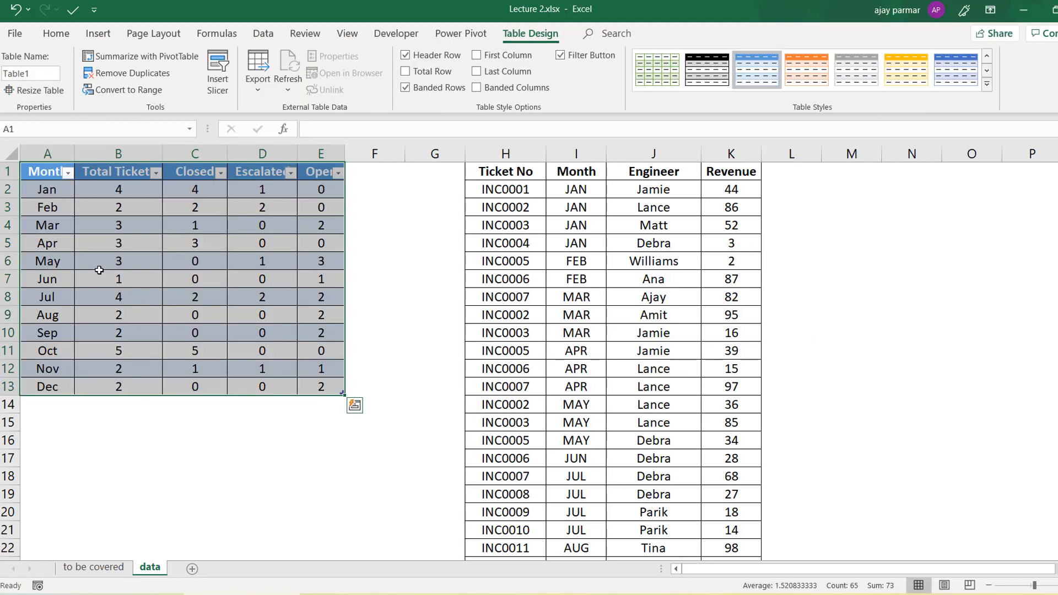
pyautogui.click(97, 274)
# - Try extending the table by entering hh in cell A14 directly below it, and undo the entry
pyautogui.click(59, 407)
pyautogui.write('hh')
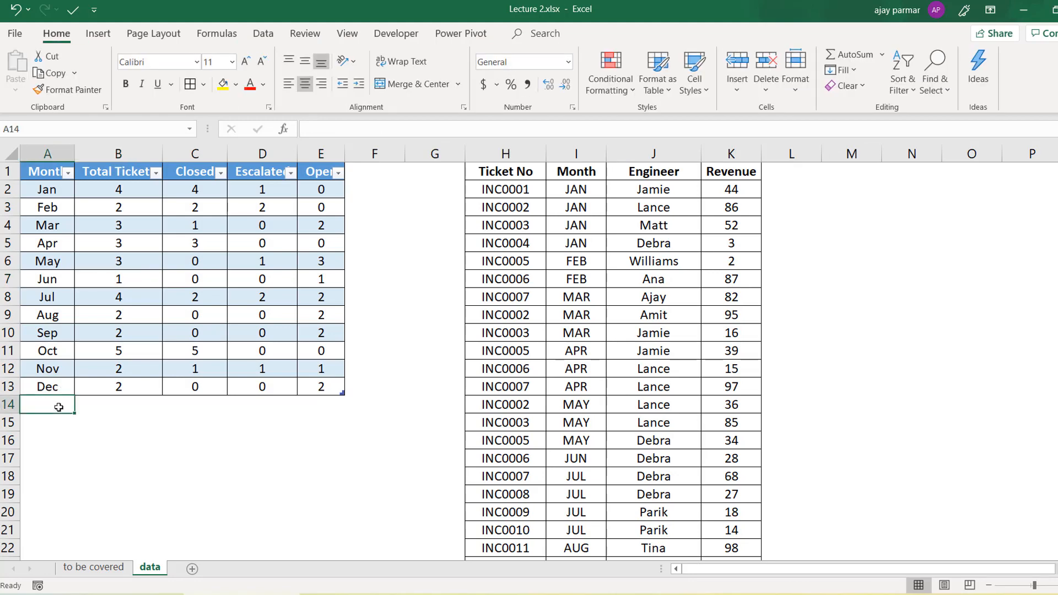
pyautogui.press('Return')
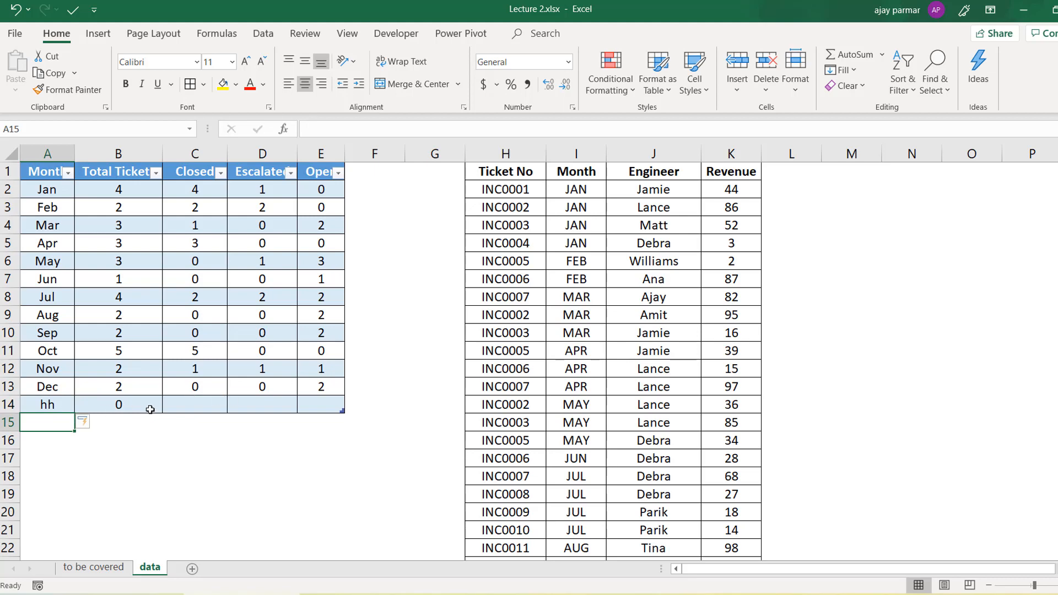
pyautogui.hotkey('ctrl', 'z')
pyautogui.hotkey('ctrl', 'z')
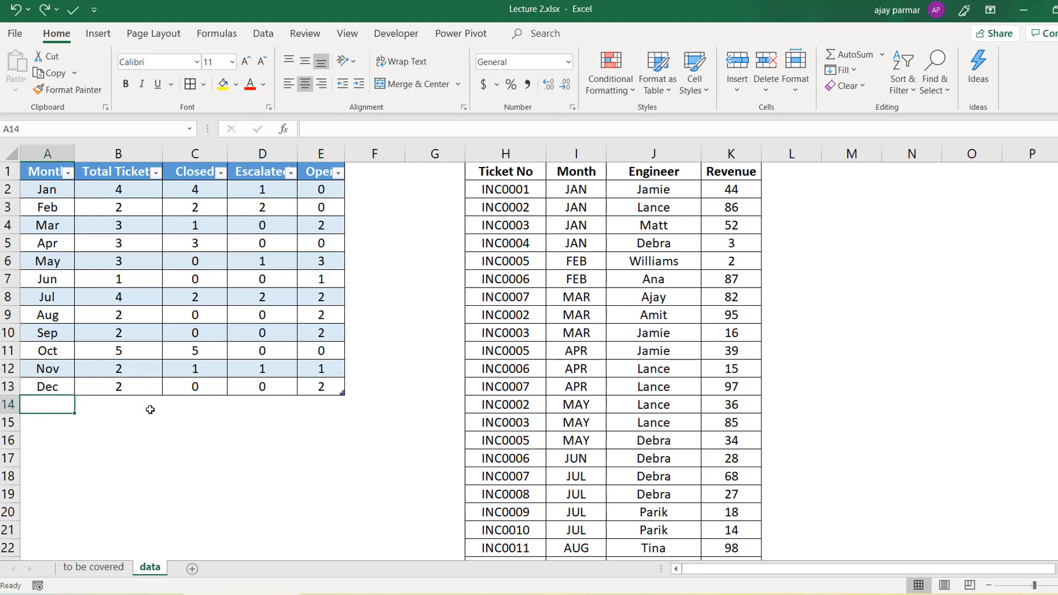
# - Widen column A so the Month header fits beside its filter button
pyautogui.click(47, 279)
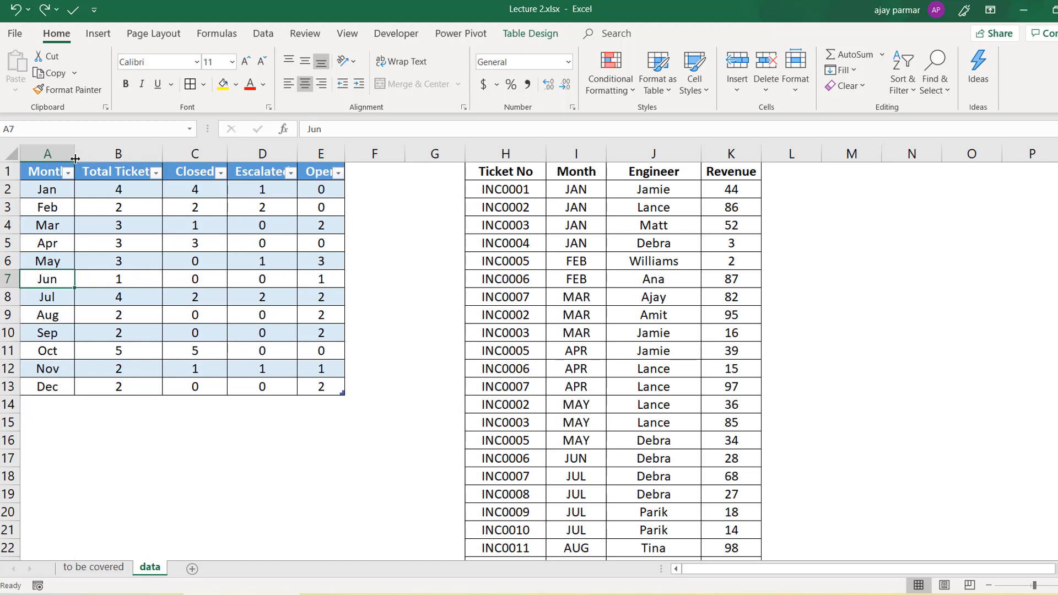
pyautogui.moveTo(75, 159); pyautogui.dragTo(98, 159)
pyautogui.click(142, 224)
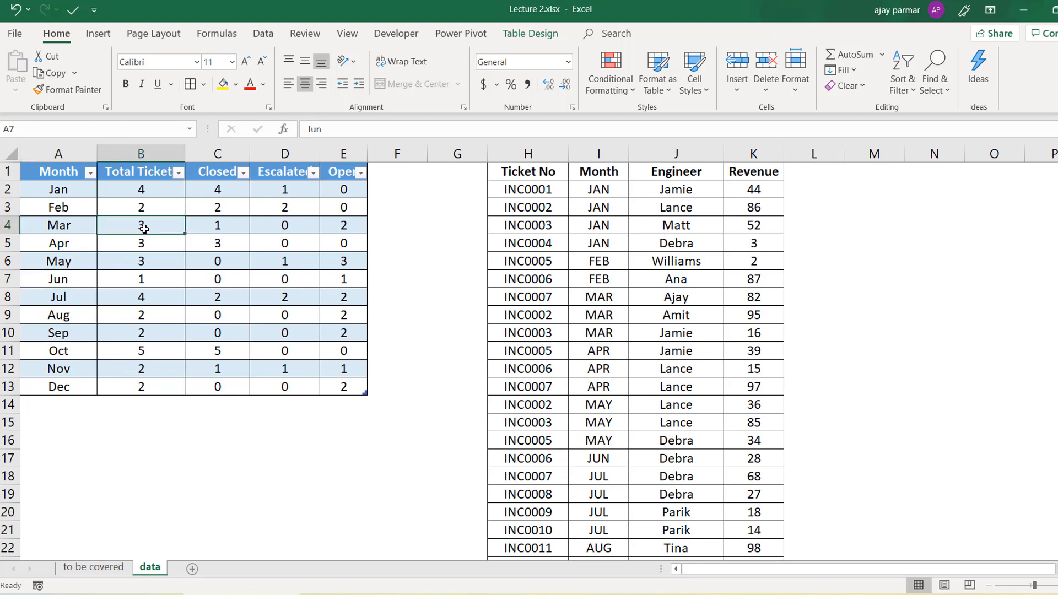
# - Rename the monthly summary table as Monthly_Tx
pyautogui.click(530, 33)
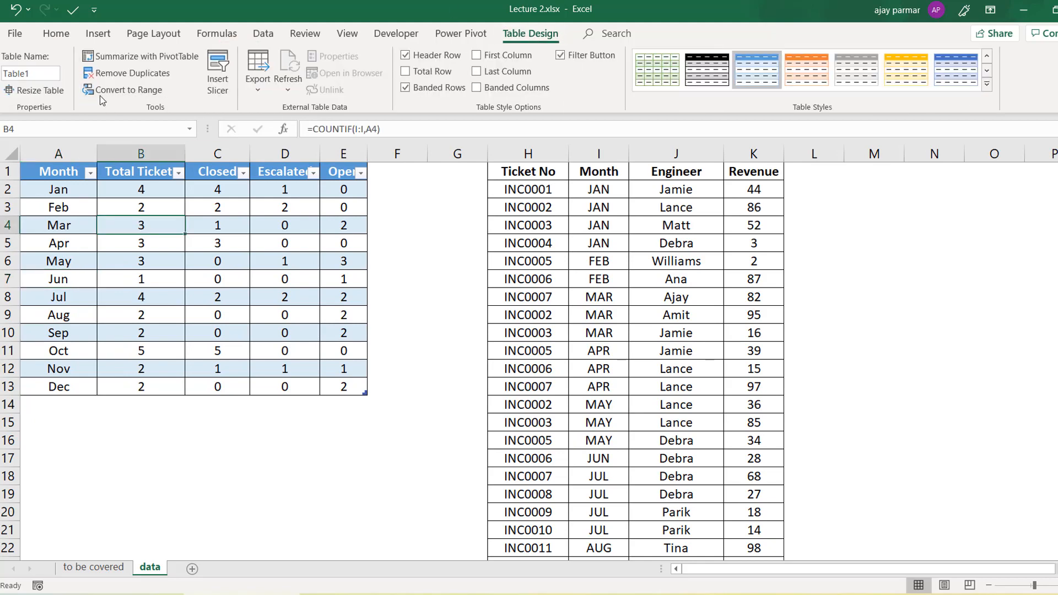
pyautogui.click(146, 483)
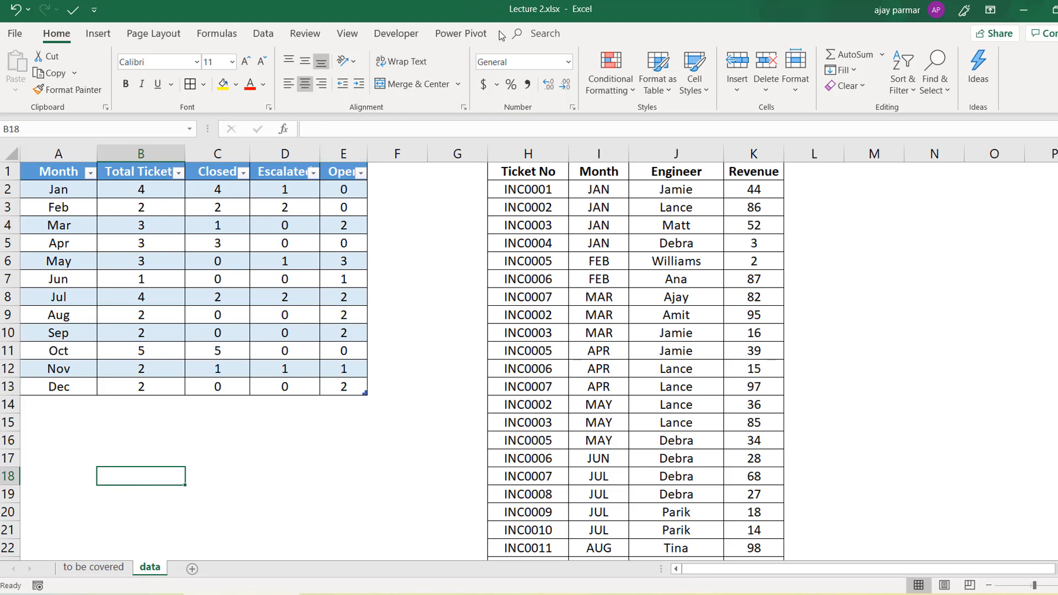
pyautogui.click(127, 258)
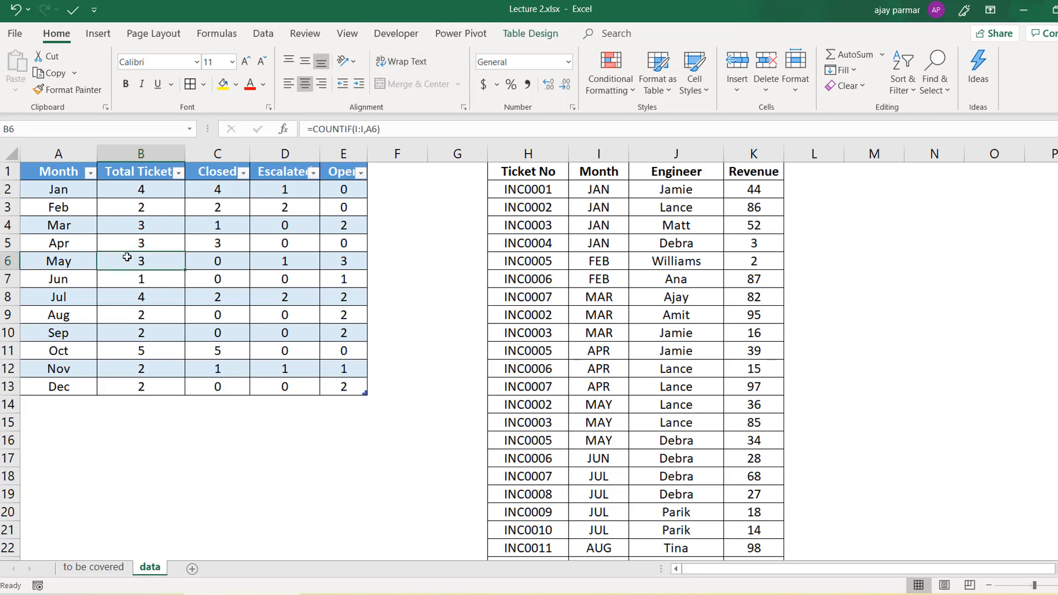
pyautogui.click(530, 35)
pyautogui.click(38, 76)
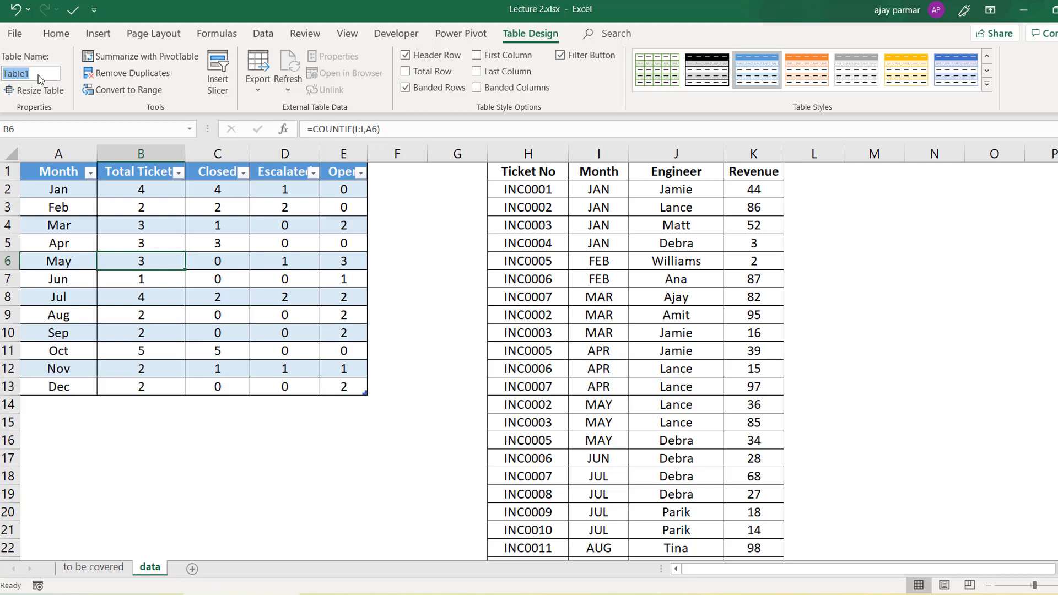
pyautogui.write('Month')
pyautogui.write('l')
pyautogui.write('y')
pyautogui.write('_Transactio')
pyautogui.press('BackSpace')
pyautogui.press('BackSpace')
pyautogui.press('BackSpace')
pyautogui.press('BackSpace')
pyautogui.press('BackSpace')
pyautogui.press('BackSpace')
pyautogui.press('BackSpace')
pyautogui.press('BackSpace')
pyautogui.press('BackSpace')
pyautogui.write('x')
pyautogui.click(78, 216)
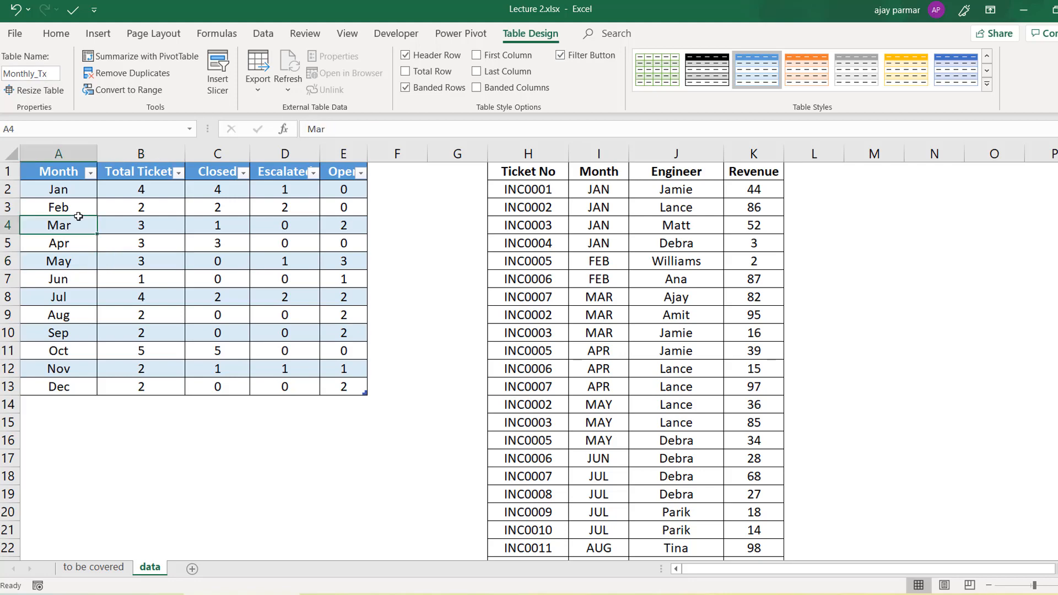
pyautogui.click(528, 207)
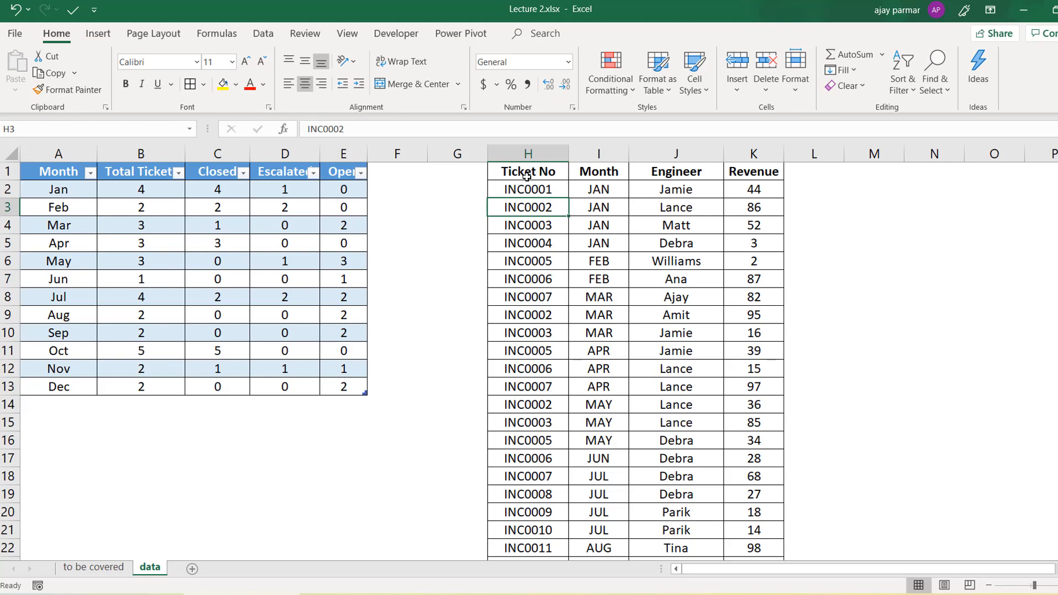
pyautogui.click(545, 168)
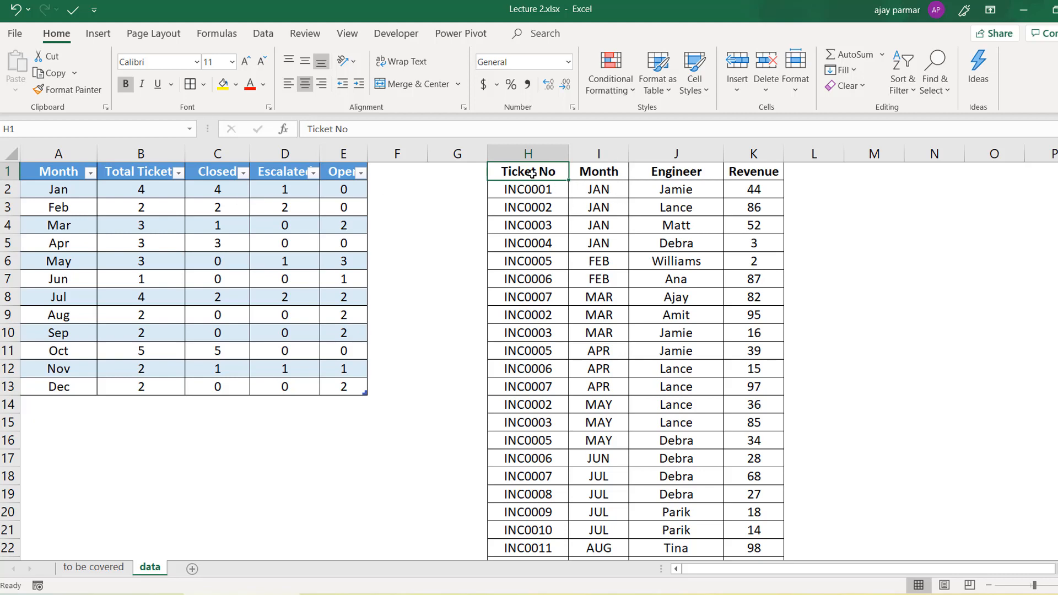
pyautogui.click(549, 238)
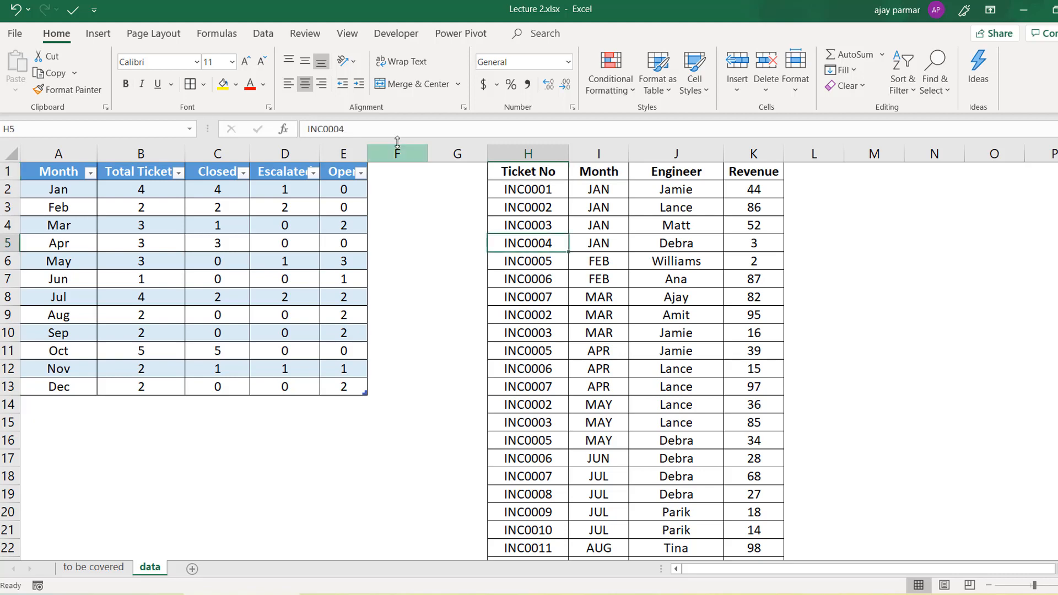
# - Import the Monthly_Tx table on the data sheet into the Power Query Editor as a table/range source
pyautogui.click(264, 34)
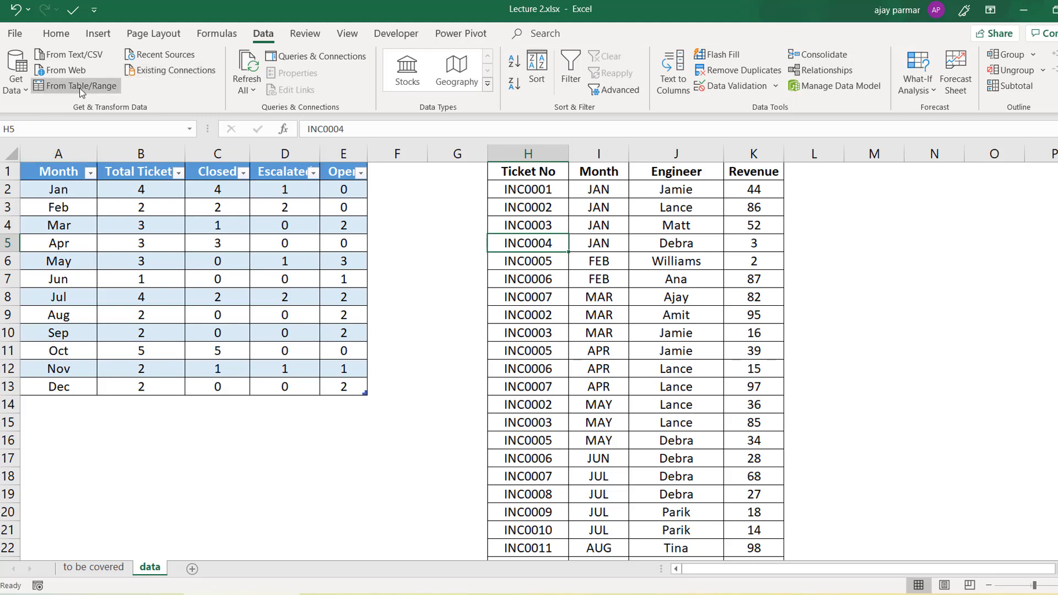
pyautogui.click(122, 240)
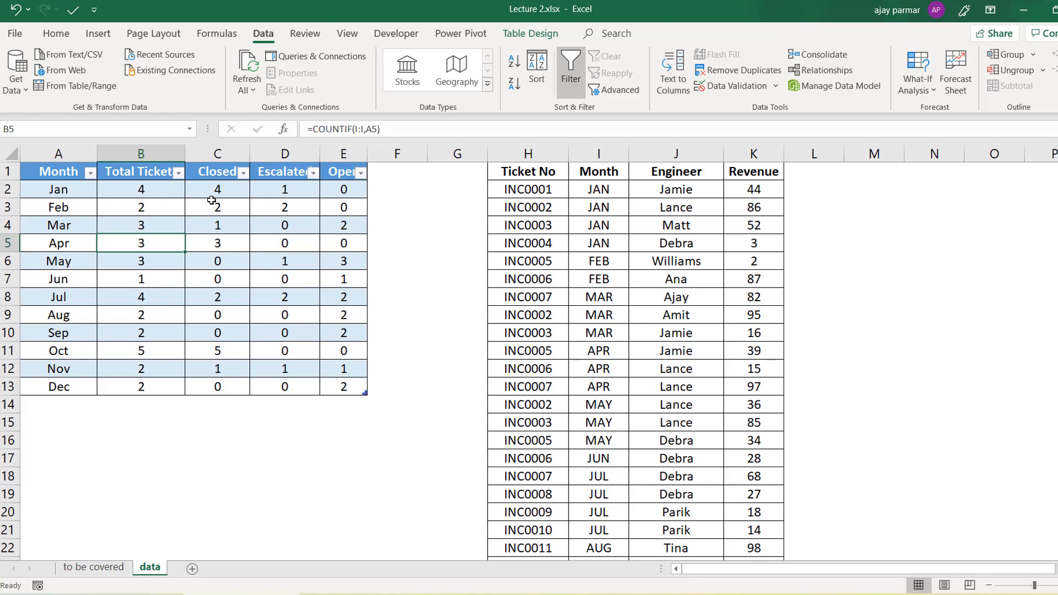
pyautogui.click(75, 93)
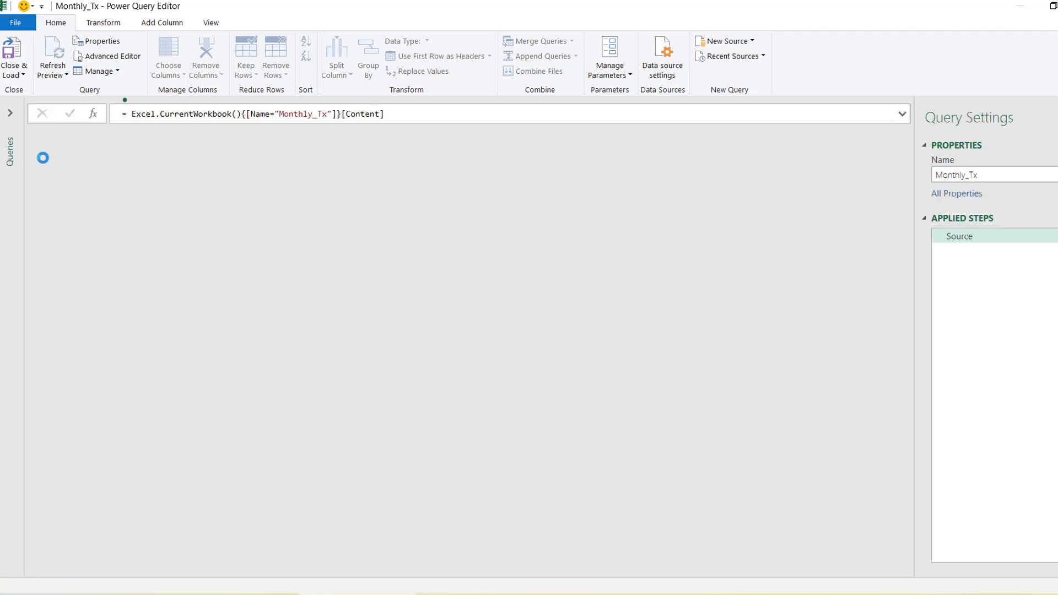
# - Expand and widen the list of queries, and review the imported Total Tickets, Closed, Escalated and Open columns
pyautogui.click(11, 114)
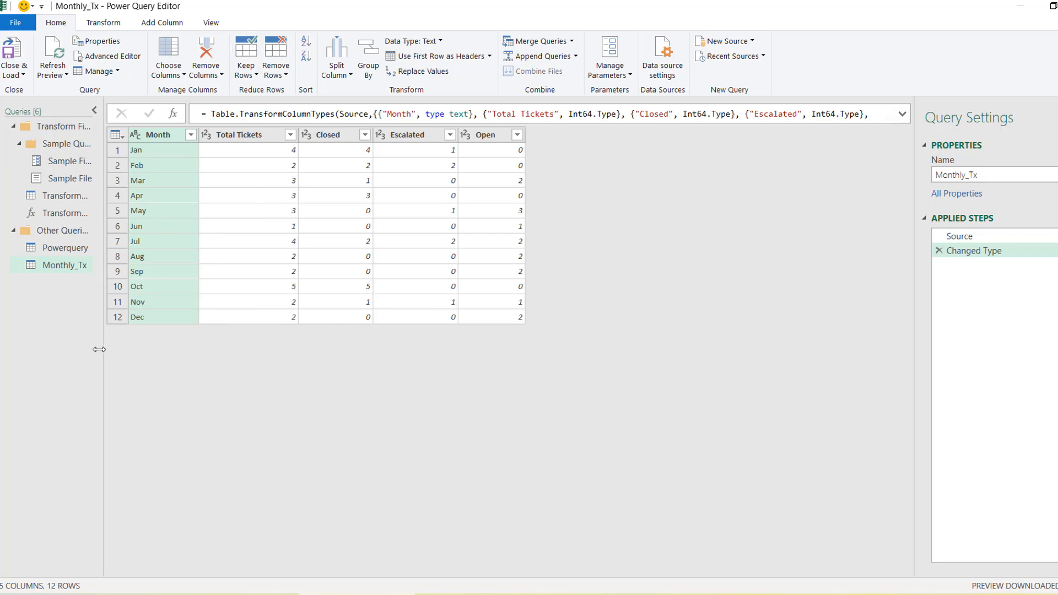
pyautogui.moveTo(99, 349); pyautogui.dragTo(155, 361)
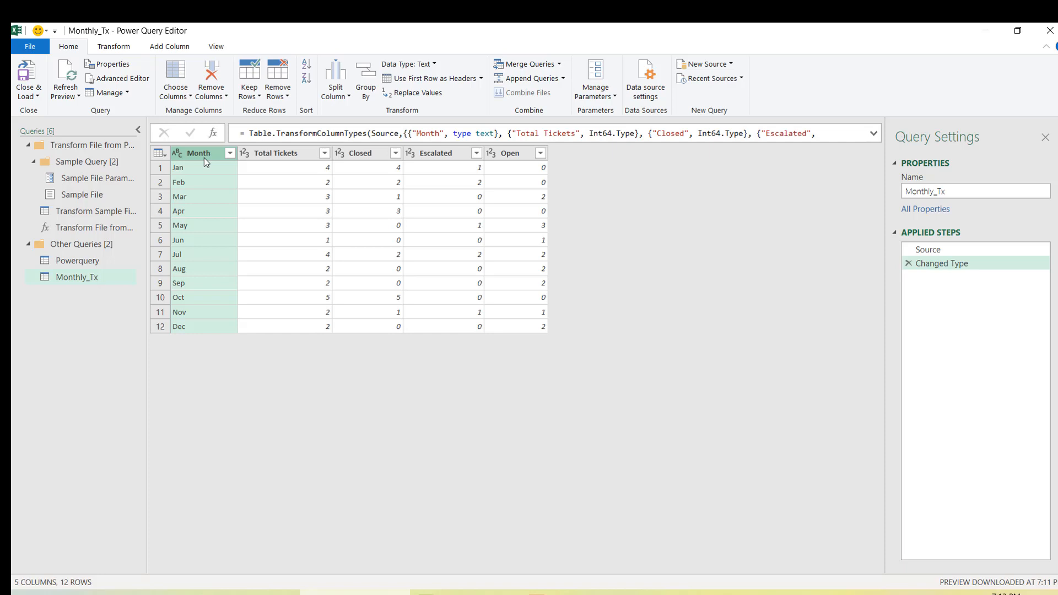
pyautogui.click(287, 154)
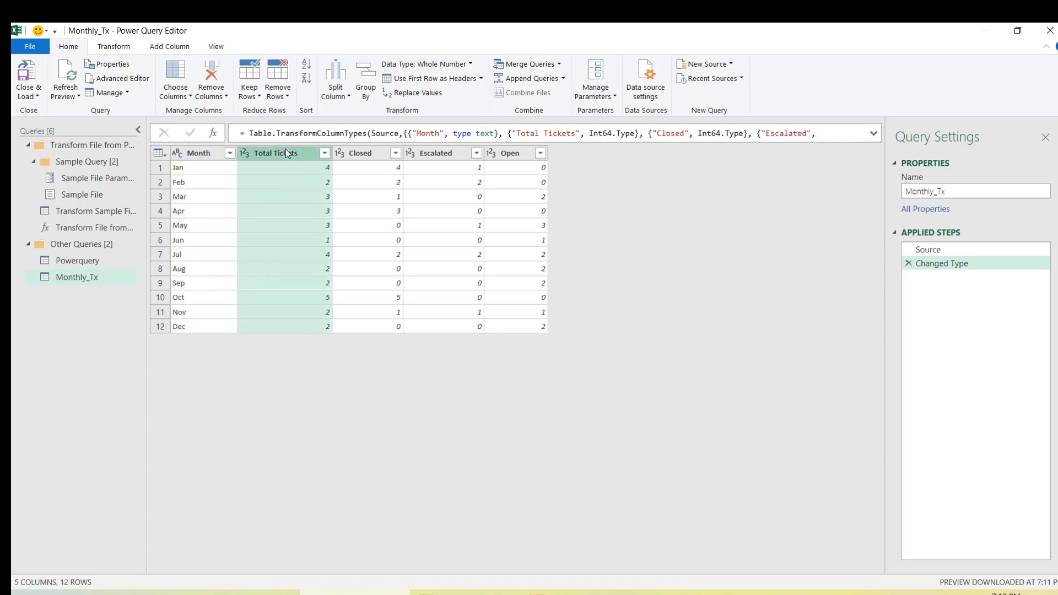
pyautogui.click(368, 154)
pyautogui.click(449, 155)
pyautogui.click(510, 154)
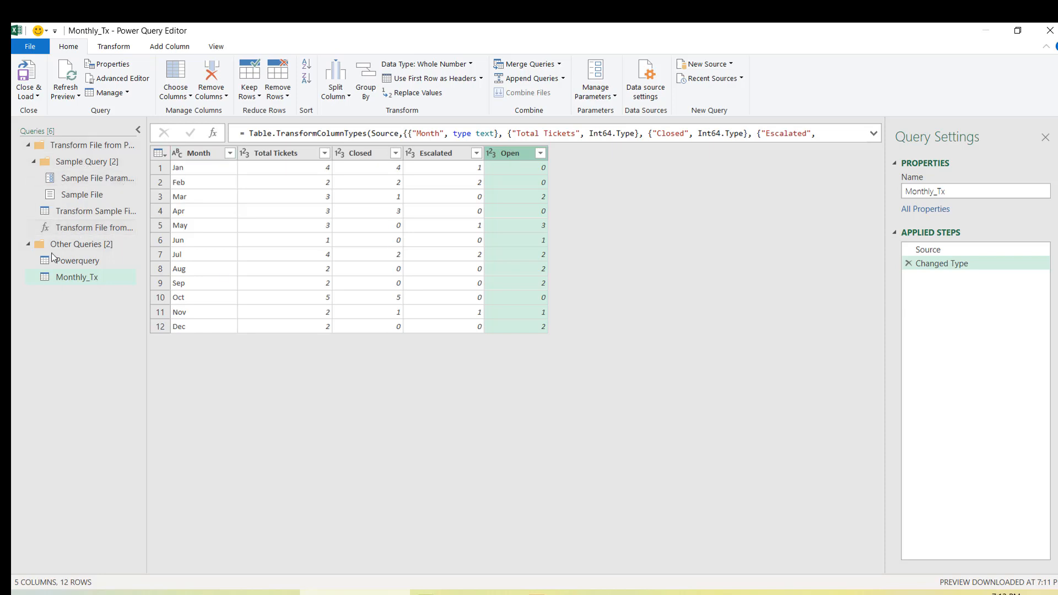
# - Collapse the list of queries beside the data preview
pyautogui.click(138, 130)
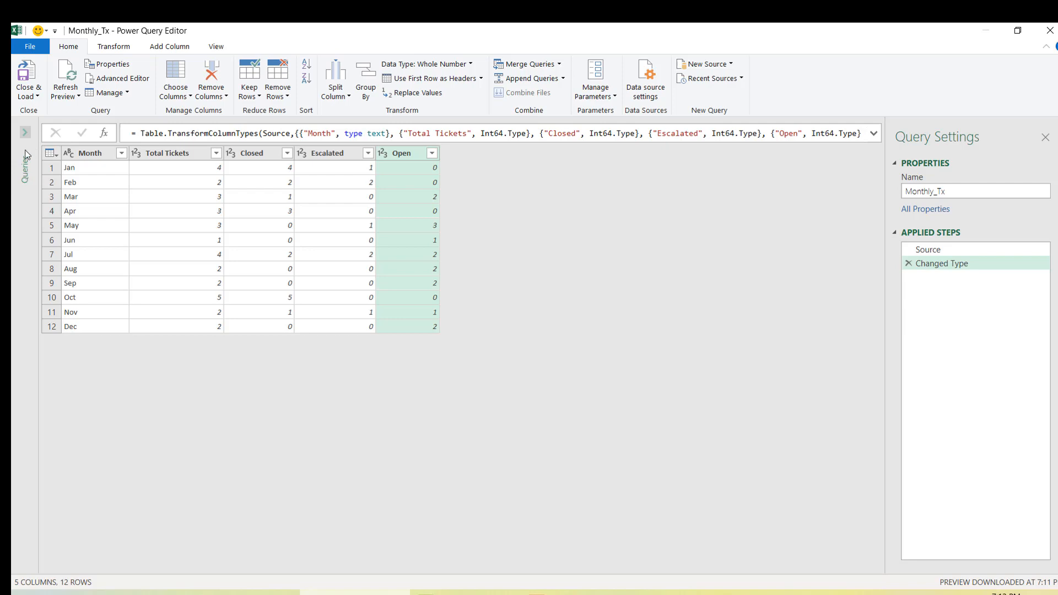
pyautogui.click(25, 133)
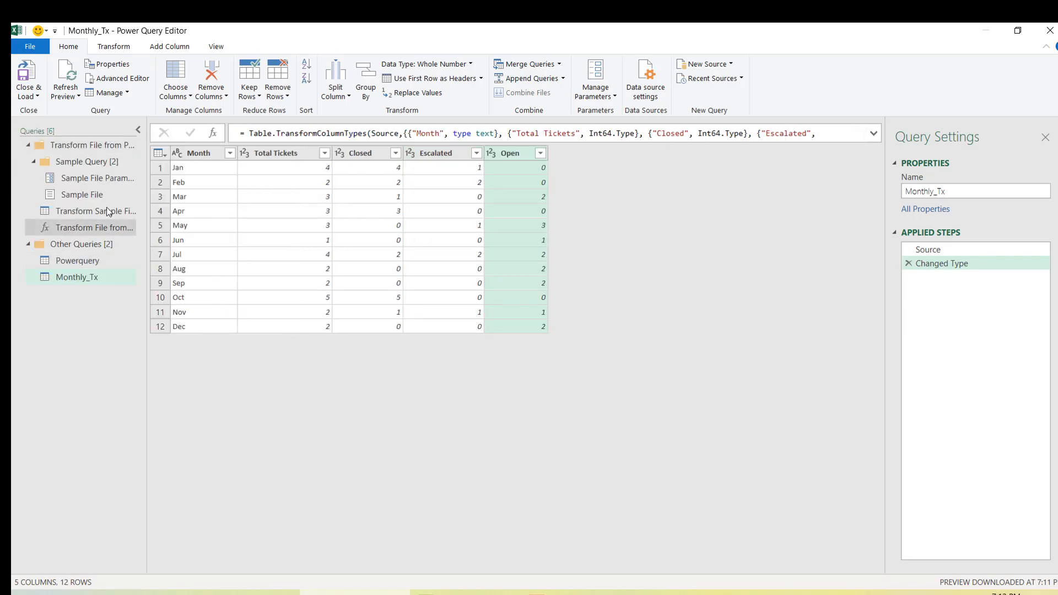
pyautogui.click(137, 130)
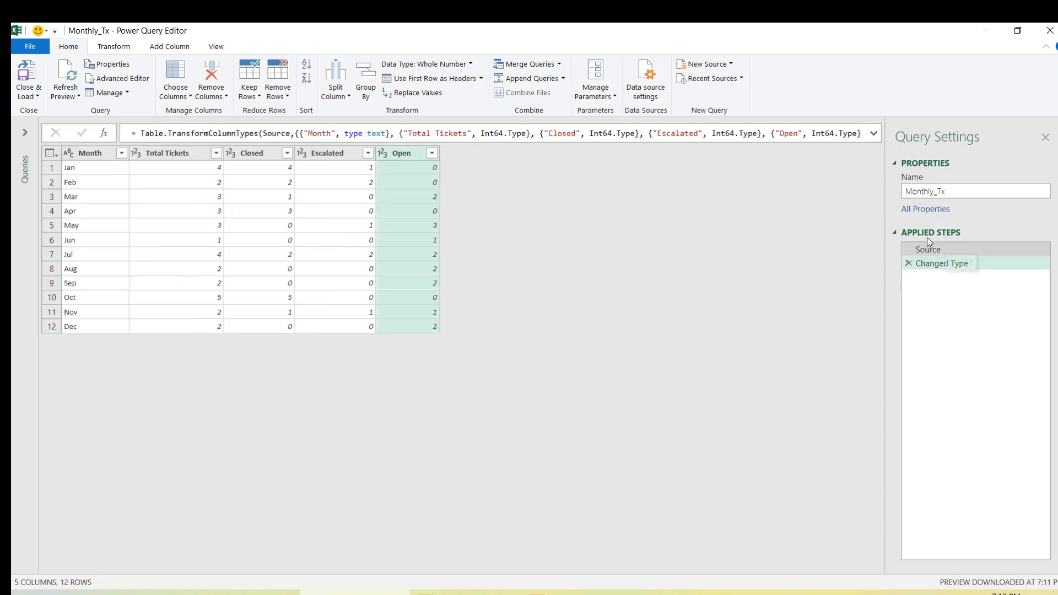
# - Hide the Query Settings pane and bring it back
pyautogui.click(1044, 138)
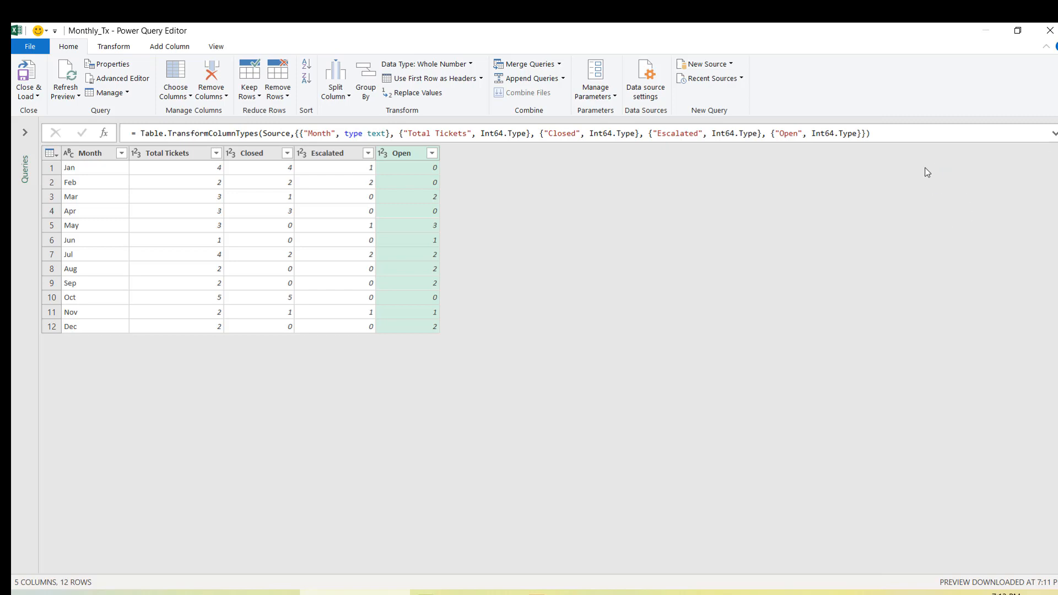
pyautogui.click(222, 45)
pyautogui.click(25, 80)
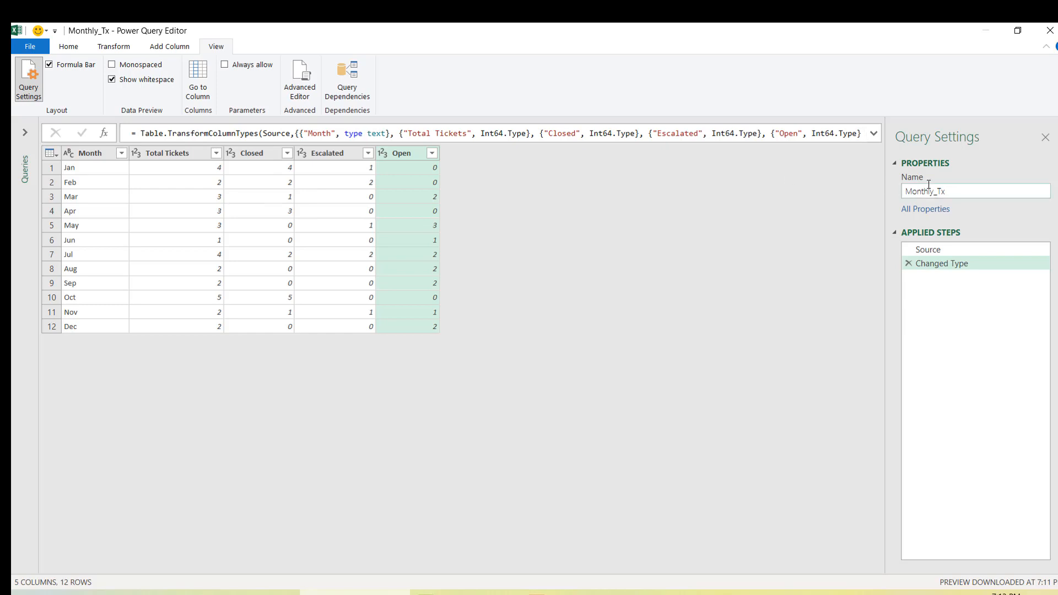
# - Rename the monthly summary query as Monthly_Transactions
pyautogui.click(965, 191)
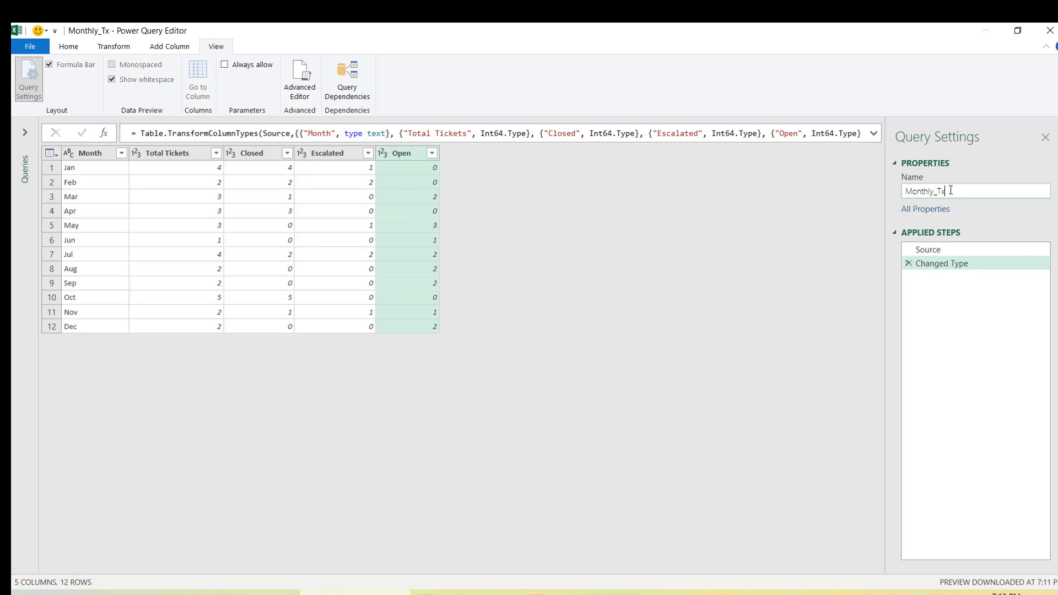
pyautogui.press('BackSpace')
pyautogui.write('r')
pyautogui.write('ac')
pyautogui.write('sactions')
pyautogui.click(852, 265)
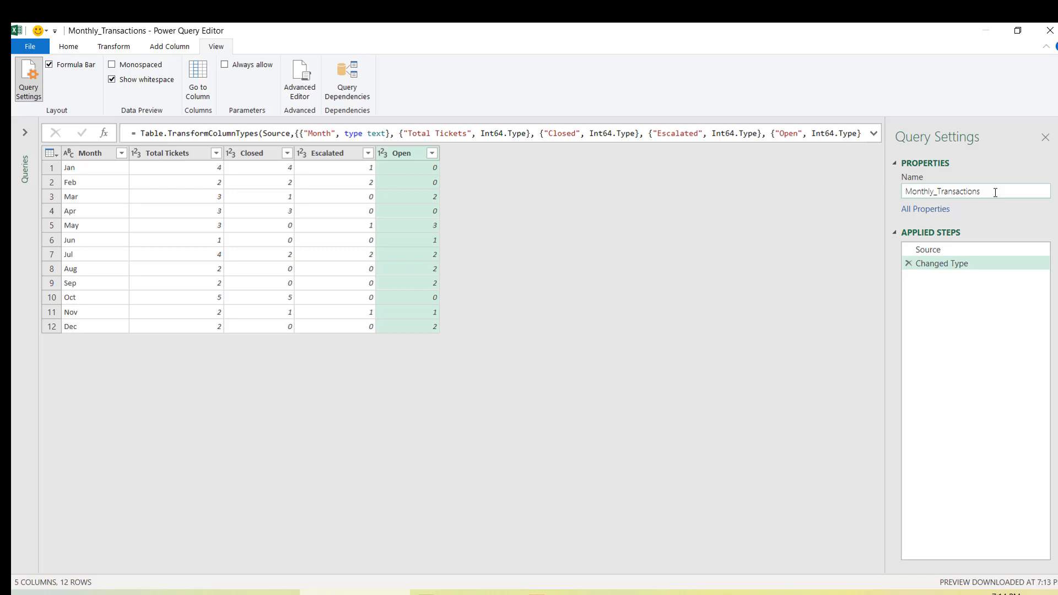
# - Reopen the list of queries, collapse the Transform File from Powerquery group, and select the Monthly_Transactions query
pyautogui.click(25, 135)
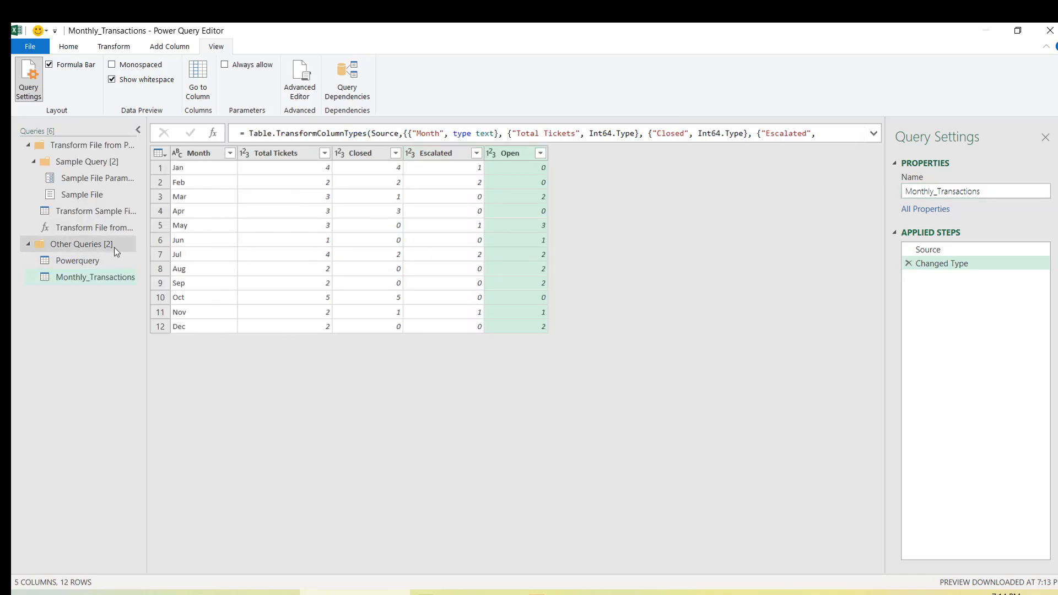
pyautogui.click(101, 273)
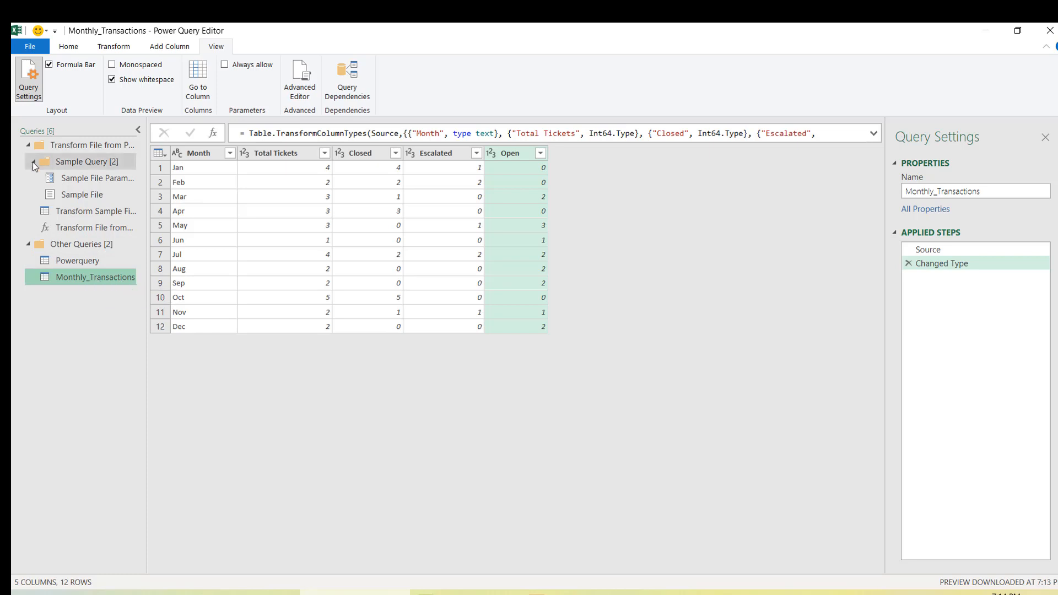
pyautogui.click(27, 146)
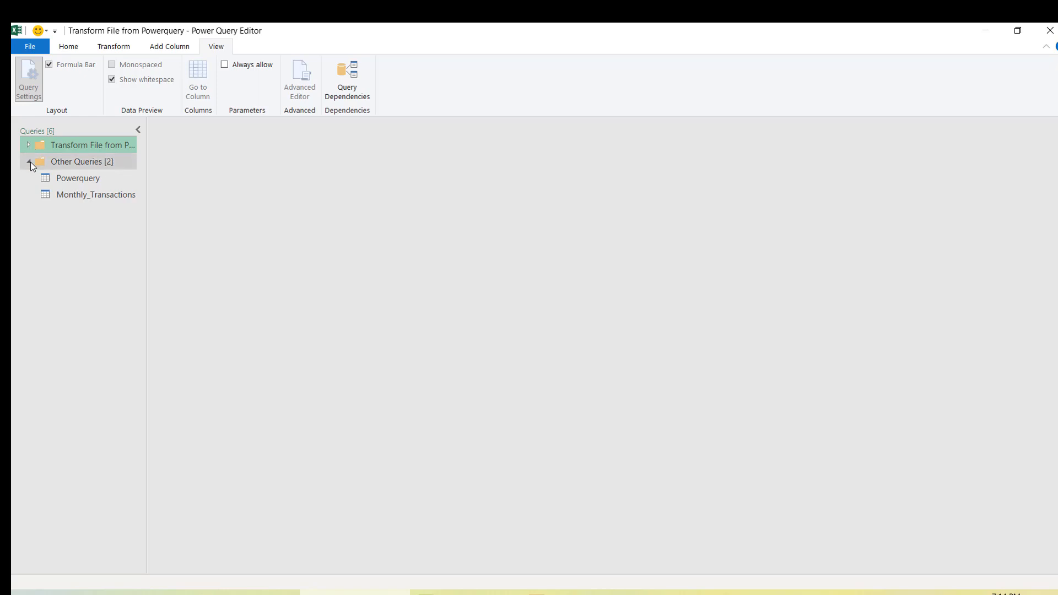
pyautogui.click(29, 162)
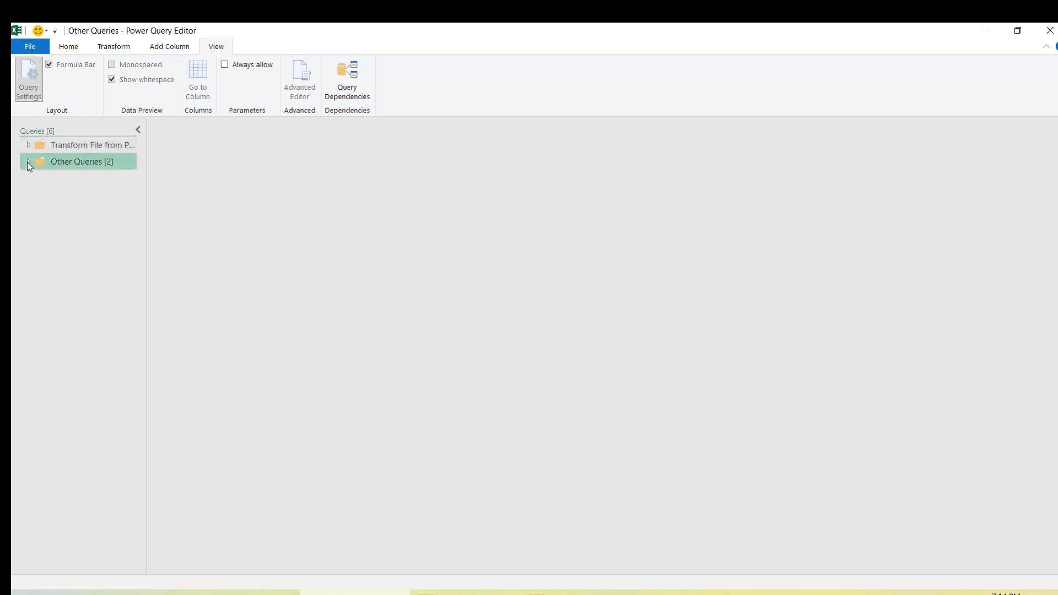
pyautogui.click(28, 162)
pyautogui.click(108, 198)
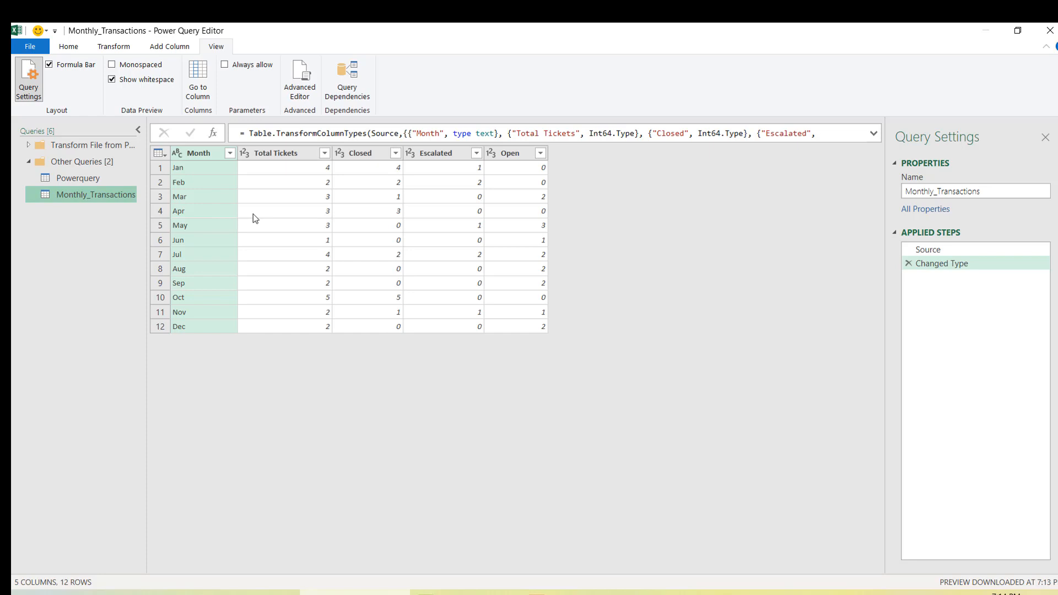
# - Close the Power Query Editor and keep the changes to load Monthly_Transactions into the workbook
pyautogui.click(69, 49)
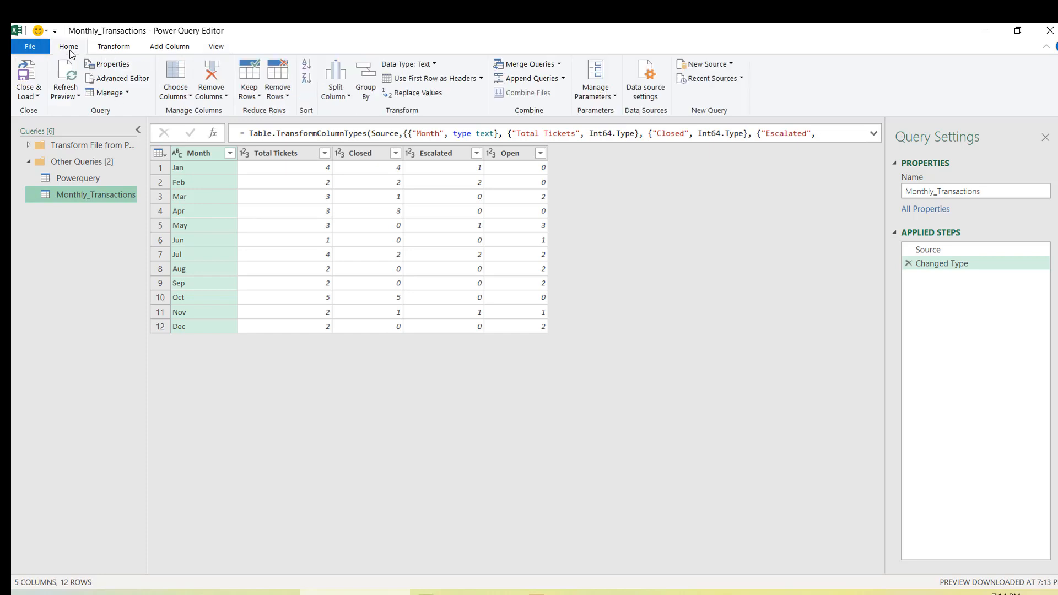
pyautogui.click(38, 98)
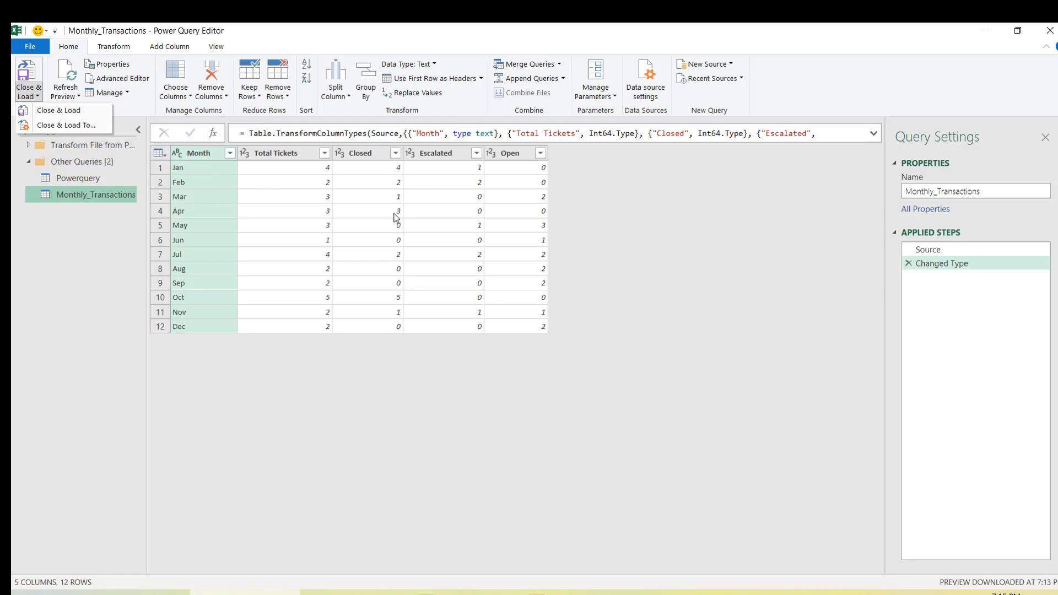
pyautogui.click(160, 325)
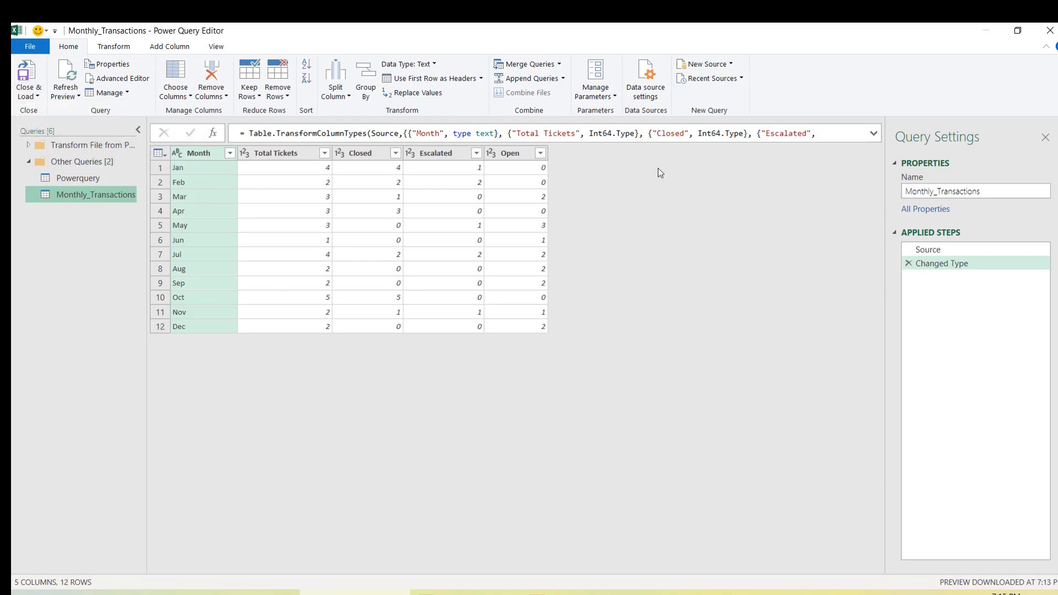
pyautogui.click(1050, 35)
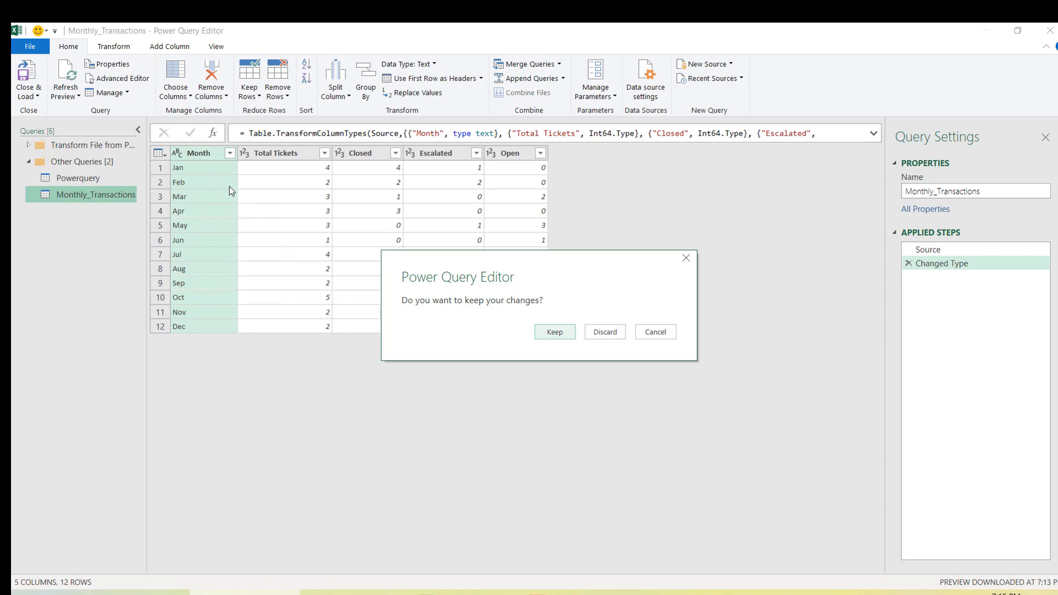
pyautogui.click(555, 333)
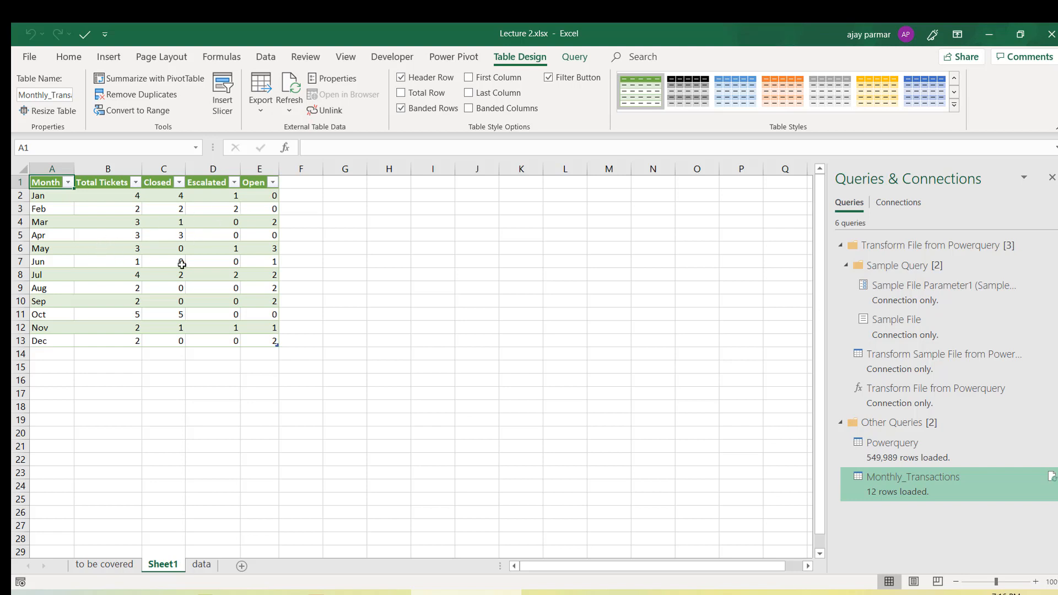
# - Delete Sheet1 holding the loaded monthly table, and close the Queries & Connections pane
pyautogui.rightClick(168, 567)
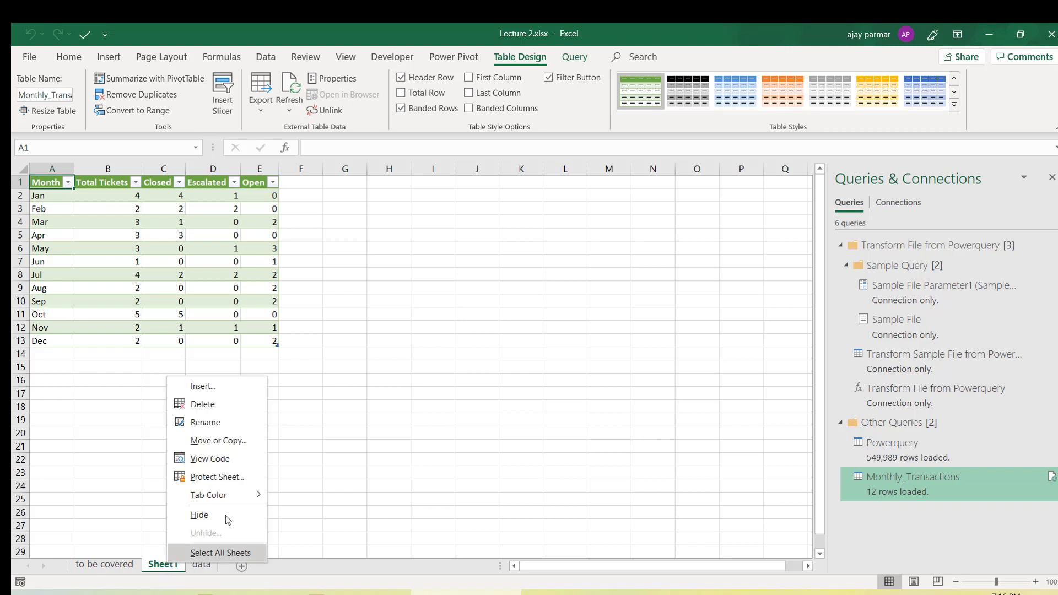
pyautogui.click(210, 406)
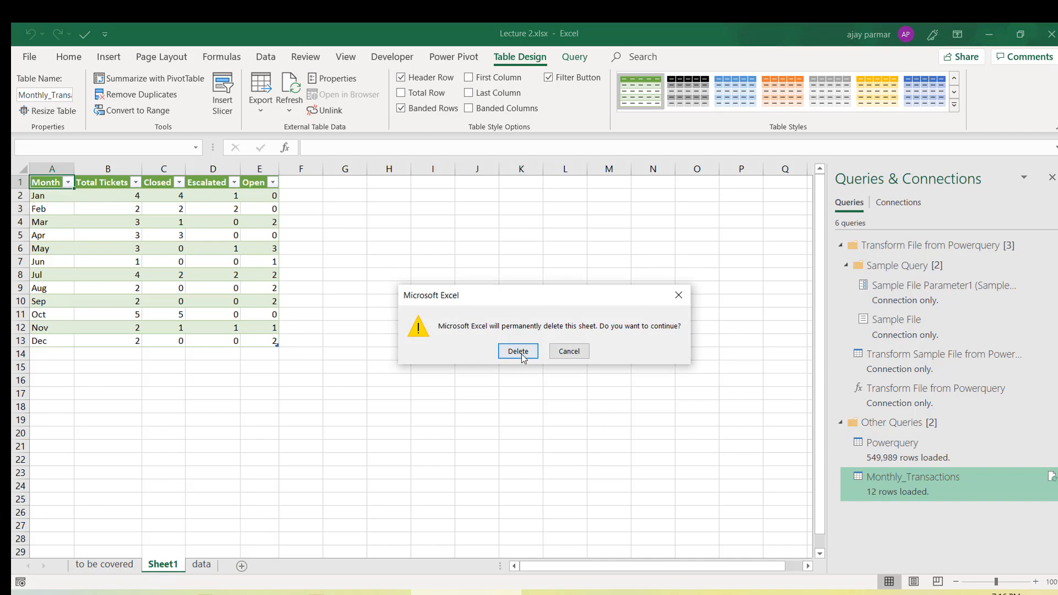
pyautogui.click(518, 352)
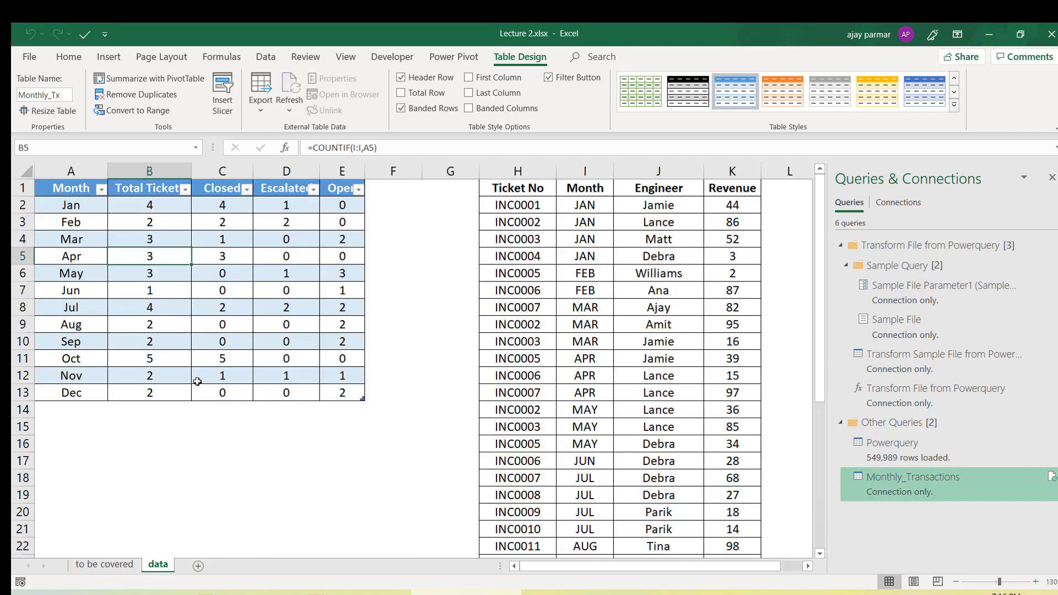
pyautogui.click(245, 235)
pyautogui.click(582, 221)
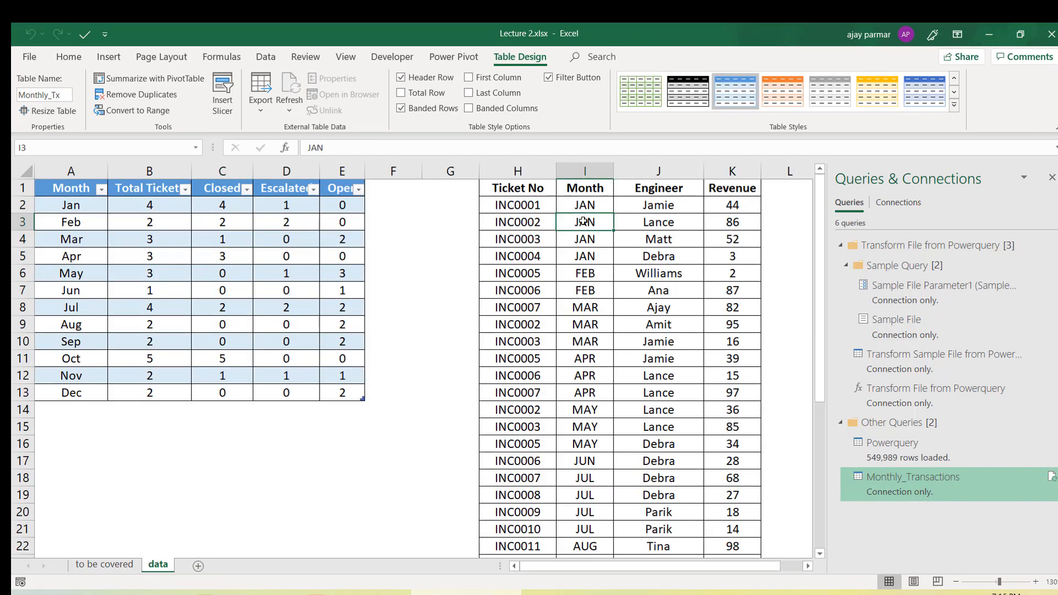
pyautogui.click(1052, 177)
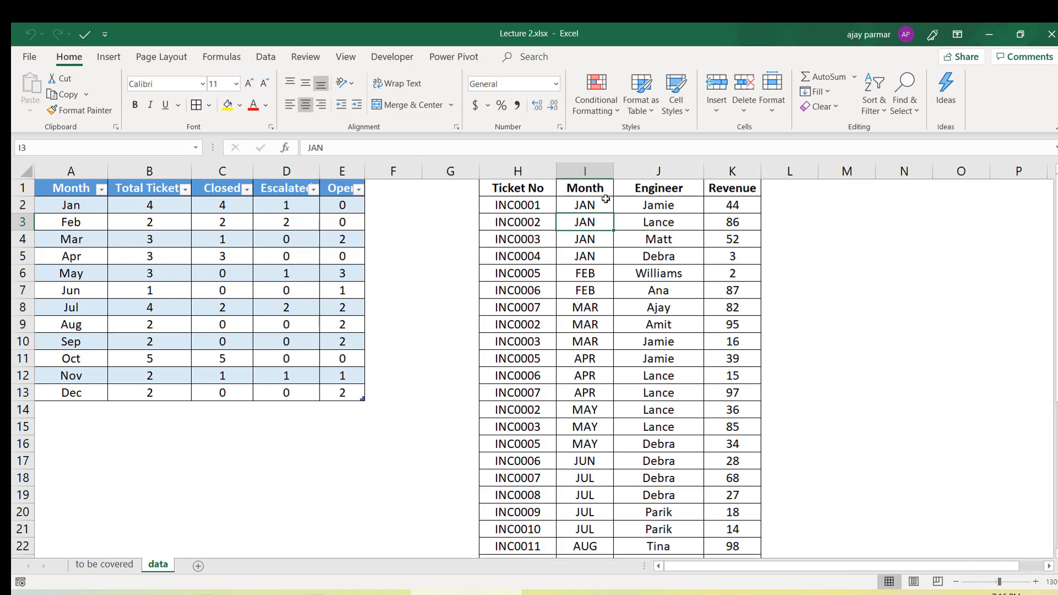
# - Import the ticket list in H1:K34 of the data sheet into Power Query as a table with headers
pyautogui.click(601, 202)
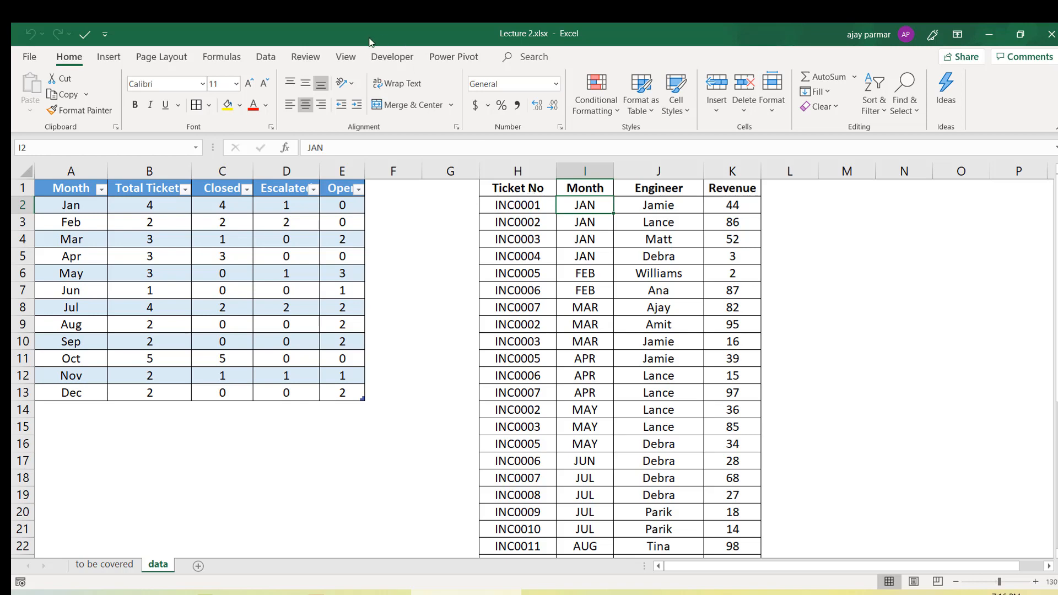
pyautogui.click(272, 58)
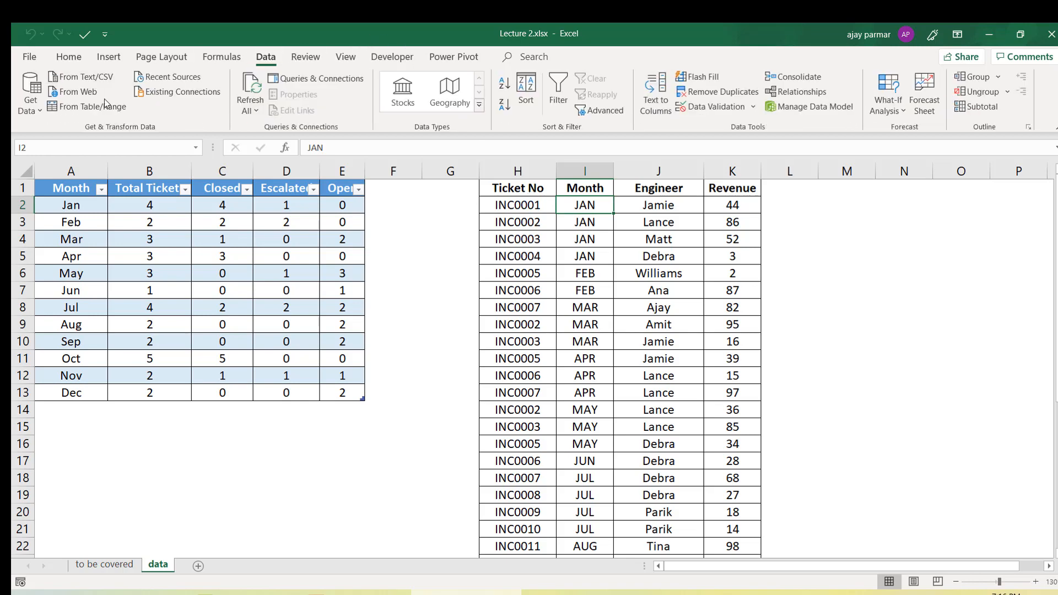
pyautogui.click(92, 111)
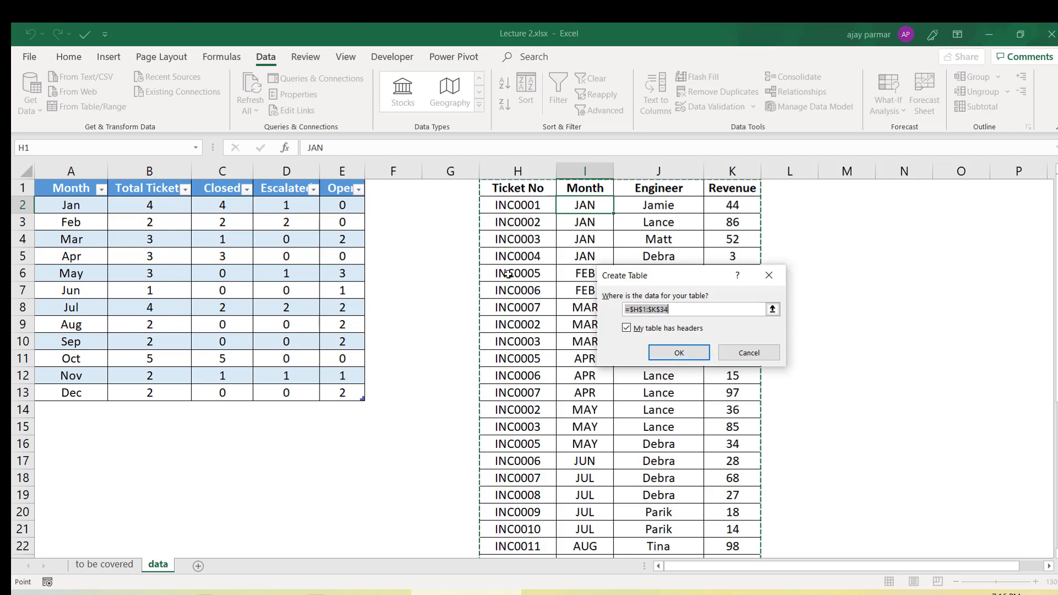
pyautogui.click(673, 353)
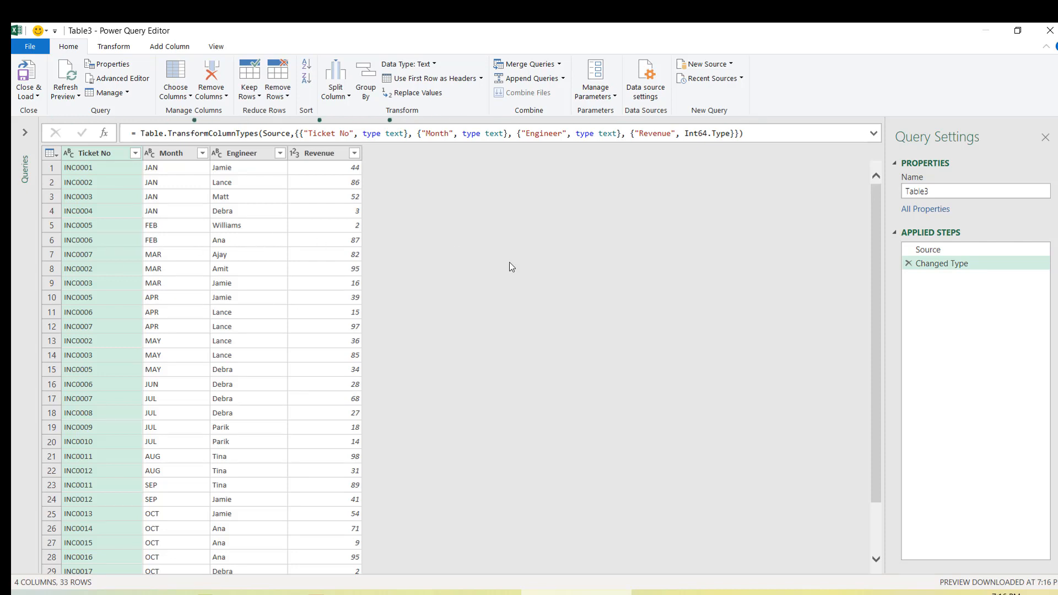
# - Rename the imported ticket list query as Ticket_MonthlyDetails
pyautogui.doubleClick(933, 190)
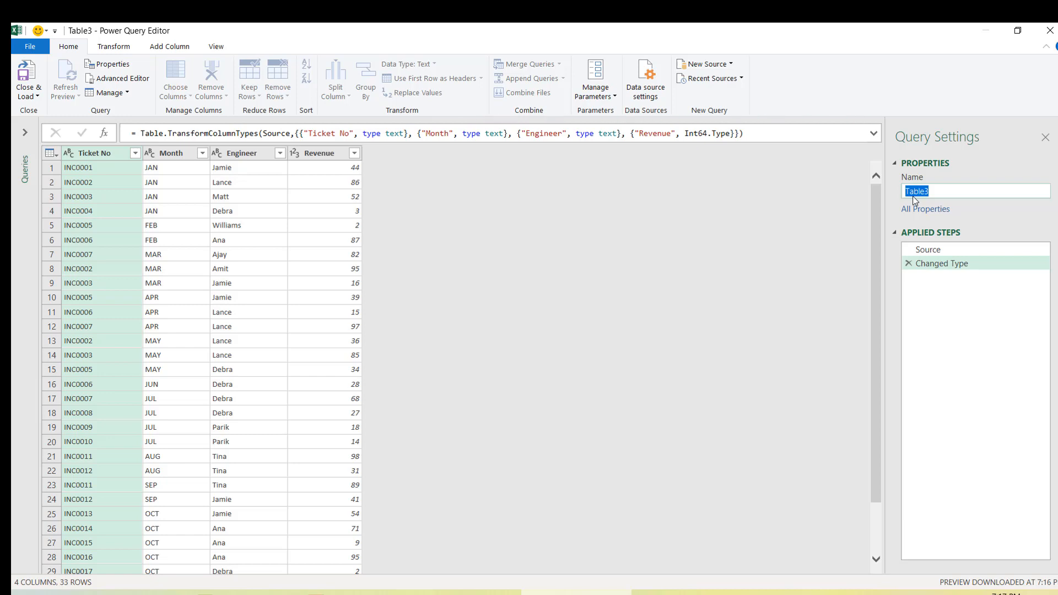
pyautogui.press('BackSpace')
pyautogui.write('d')
pyautogui.press('BackSpace')
pyautogui.write('Ticket')
pyautogui.write('_MonthlyDetails')
pyautogui.press('Return')
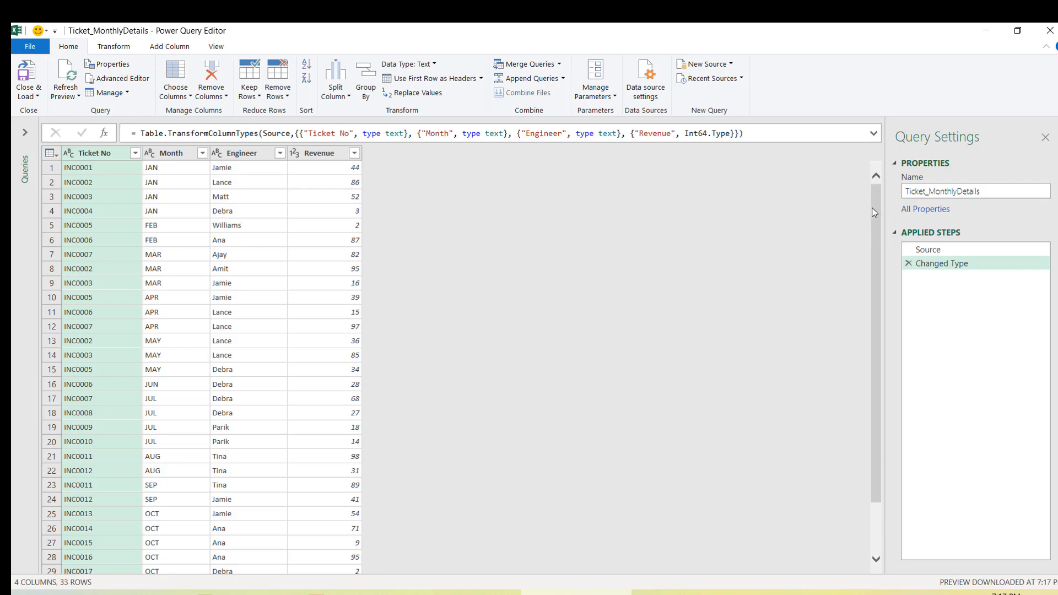
# - Expand the list of queries and view the Ticket_MonthlyDetails and Monthly_Transactions data
pyautogui.click(26, 135)
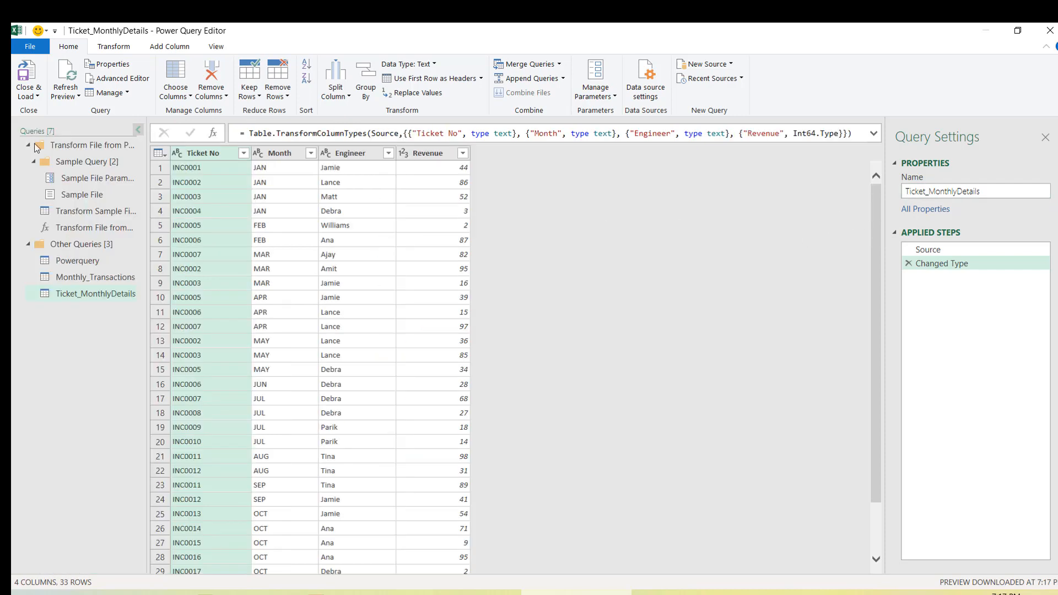
pyautogui.click(91, 294)
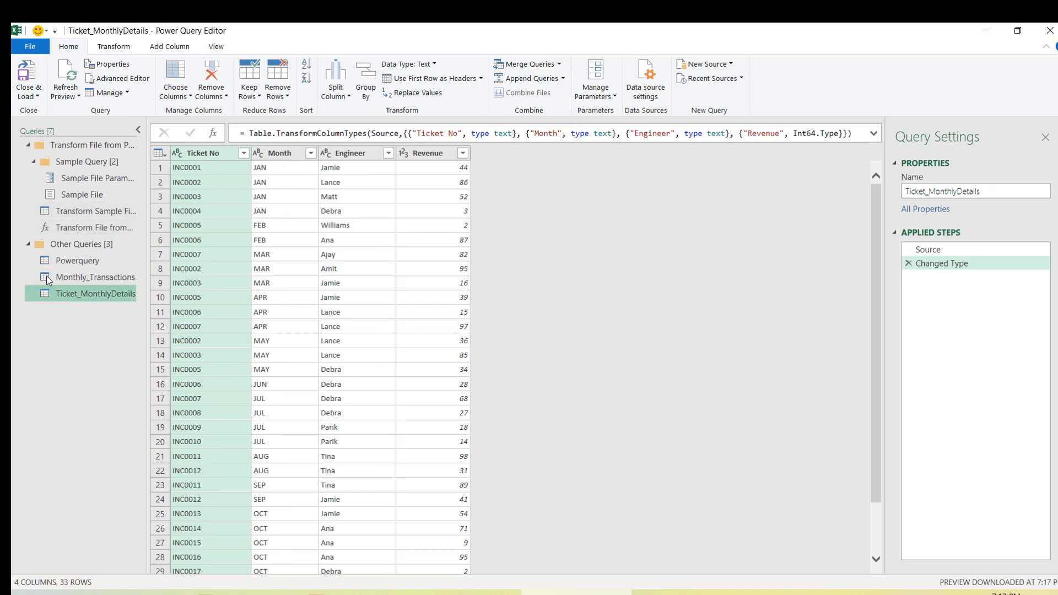
pyautogui.click(101, 278)
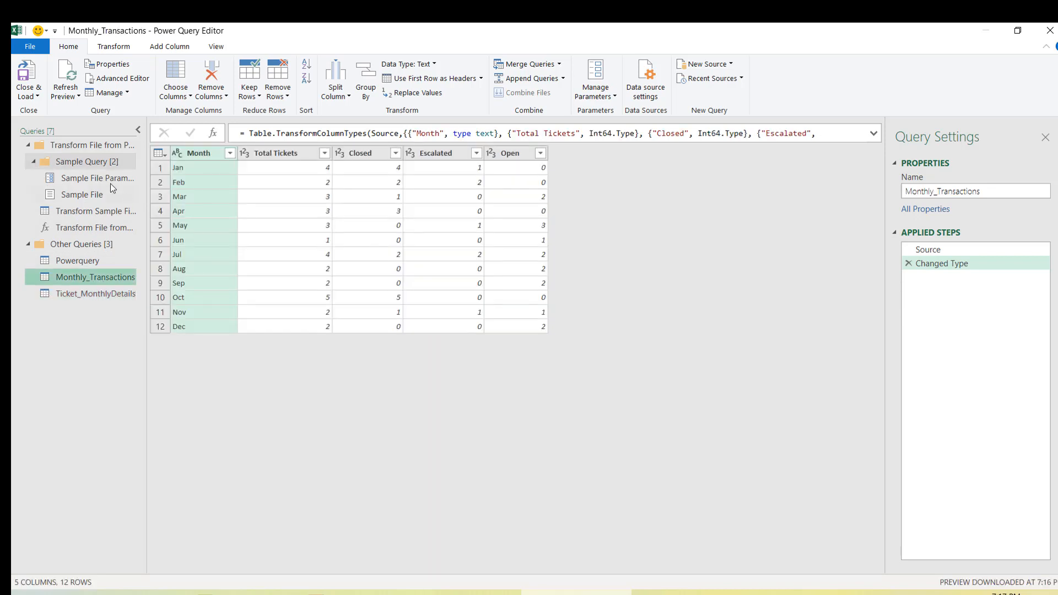
# - Collapse the Sample Query group and widen the query list so the full query names fit
pyautogui.click(34, 161)
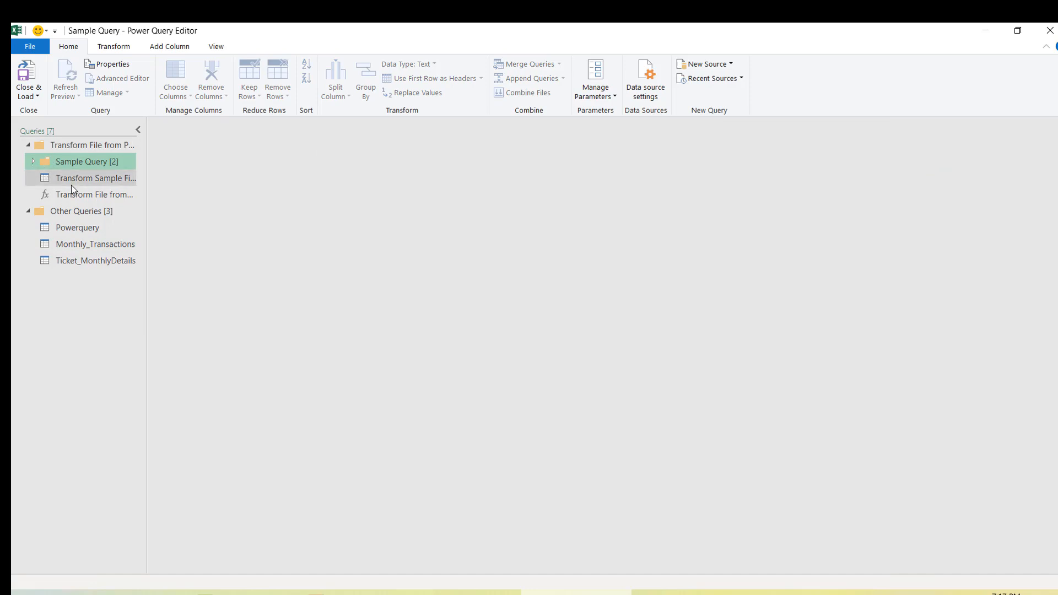
pyautogui.click(33, 160)
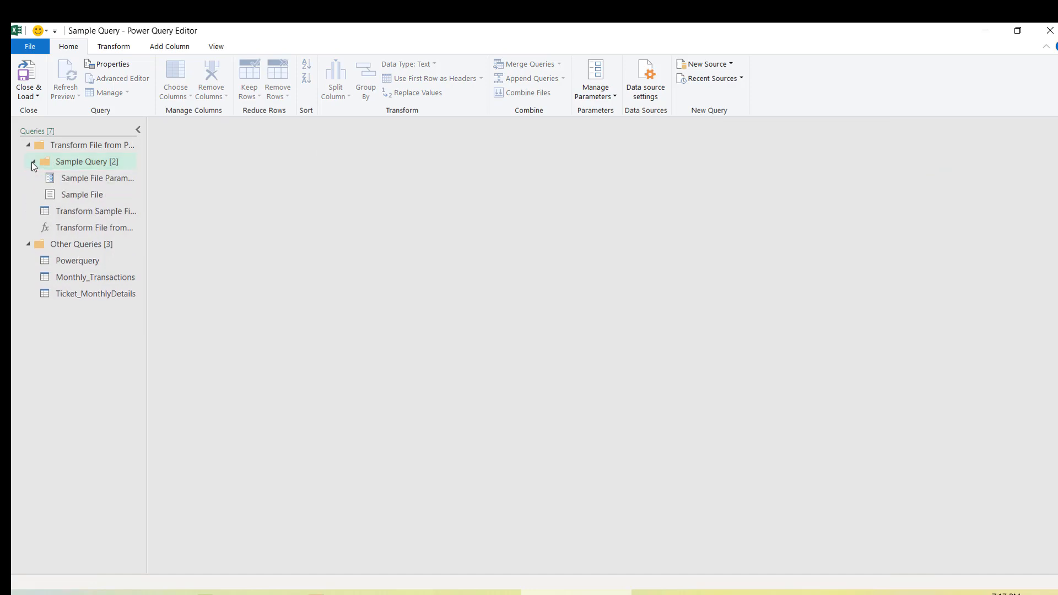
pyautogui.click(32, 161)
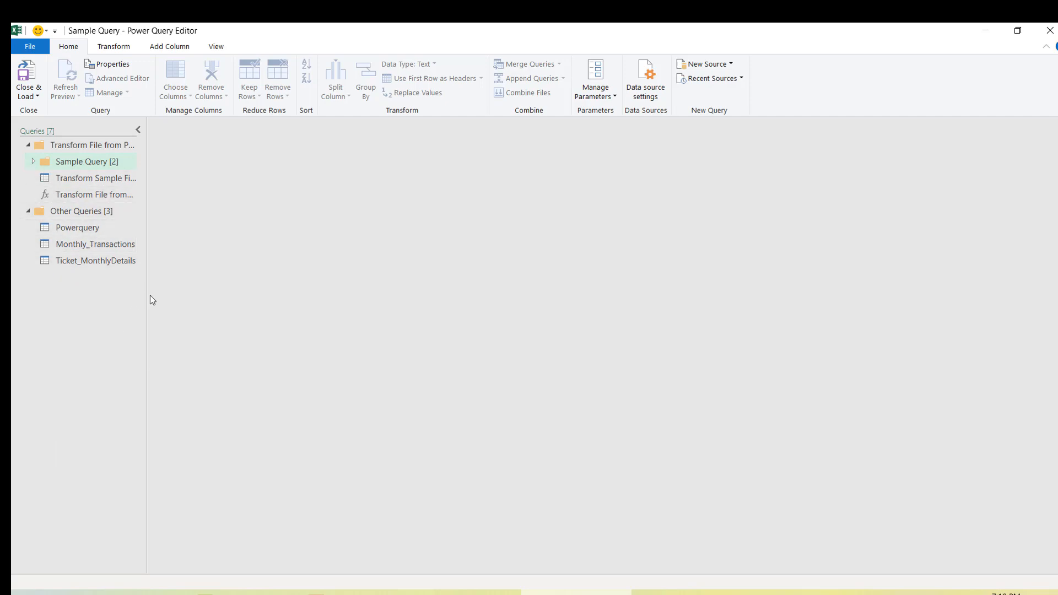
pyautogui.moveTo(146, 295); pyautogui.dragTo(245, 307)
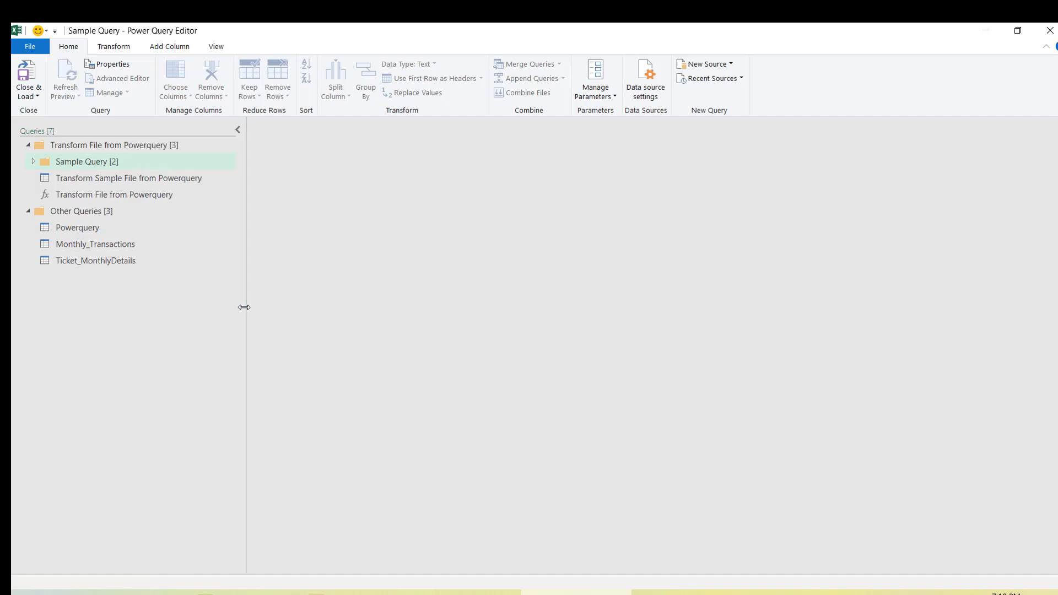
# - Switch between the Monthly_Transactions and Ticket_MonthlyDetails queries to compare their data previews
pyautogui.doubleClick(110, 243)
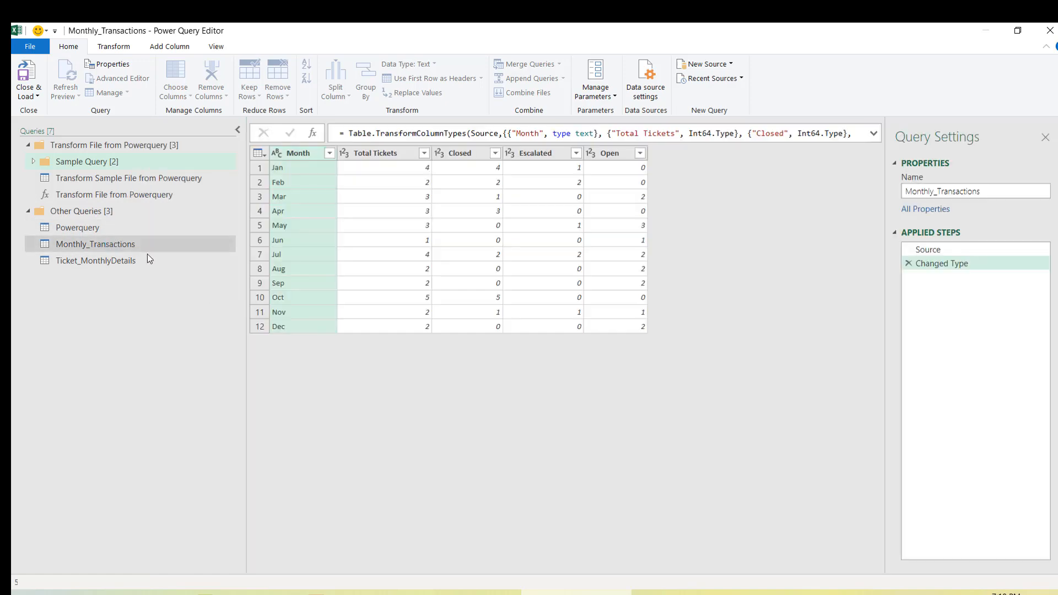
pyautogui.doubleClick(120, 262)
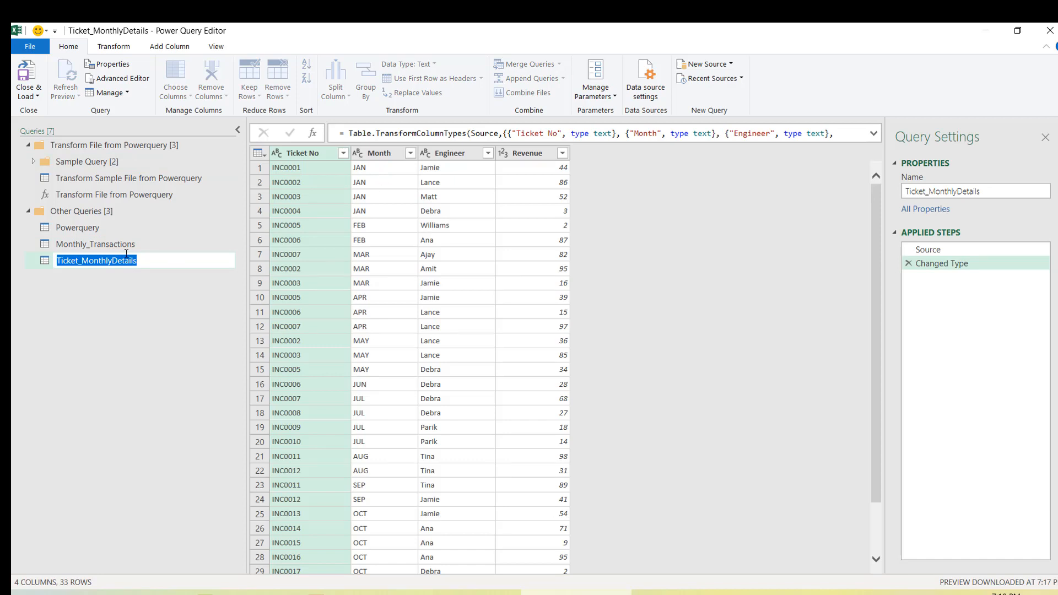
pyautogui.doubleClick(117, 246)
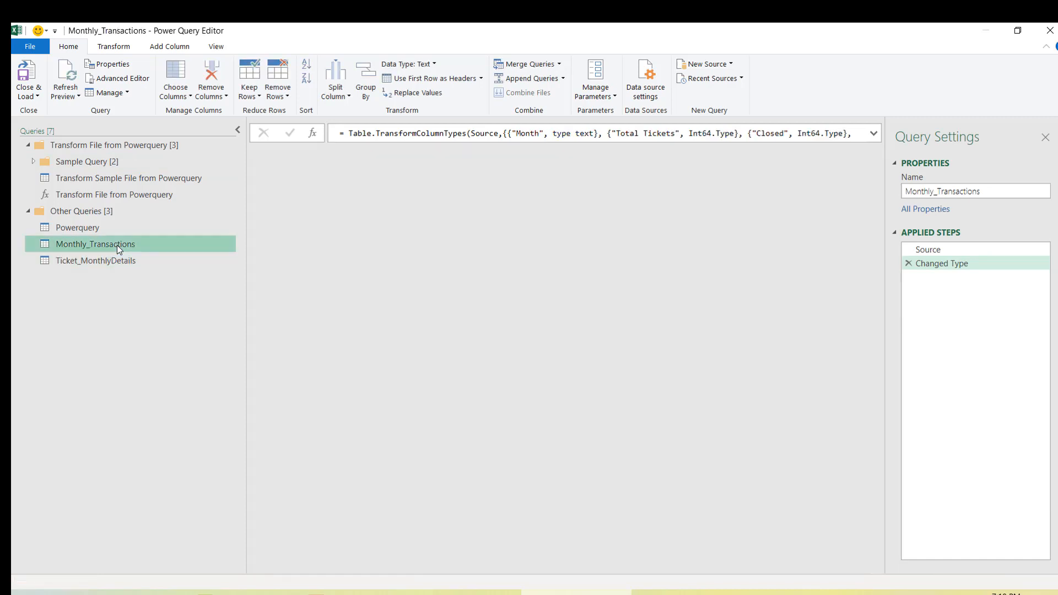
pyautogui.click(100, 261)
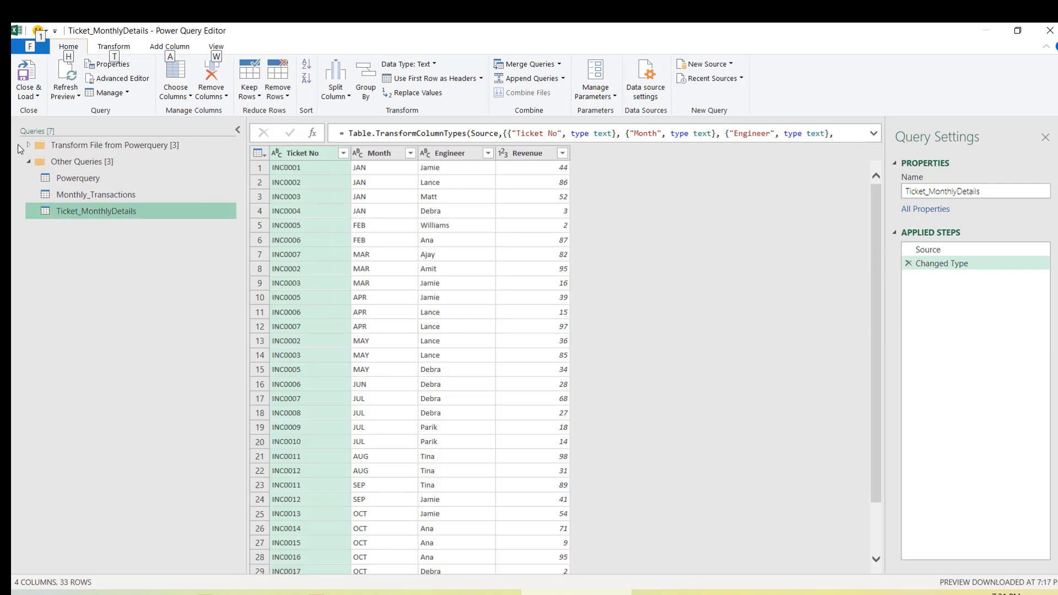
# - Delete the old Powerquery query from the Other Queries group
pyautogui.click(107, 177)
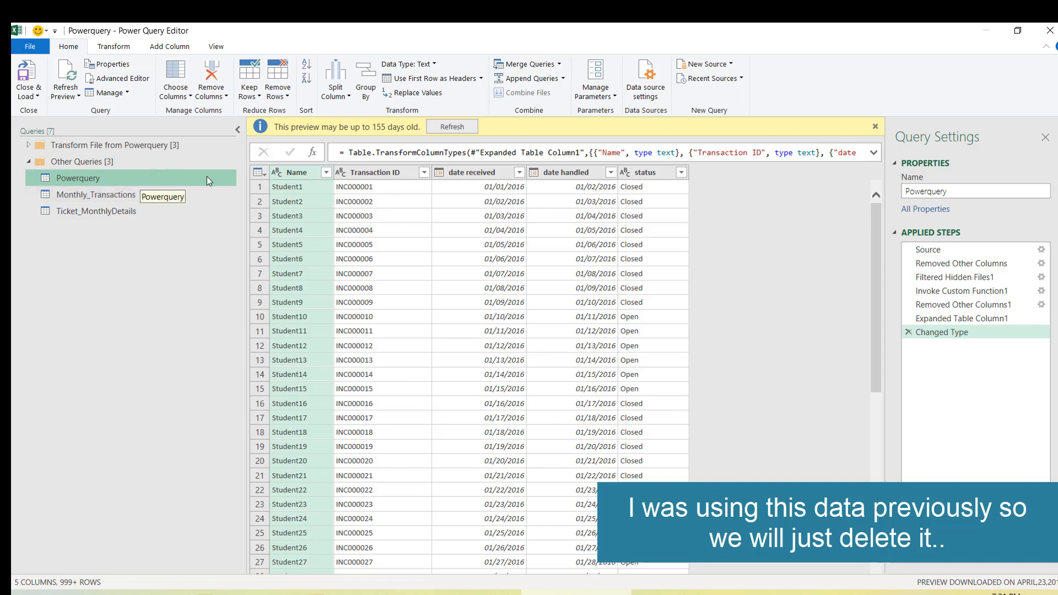
pyautogui.rightClick(148, 177)
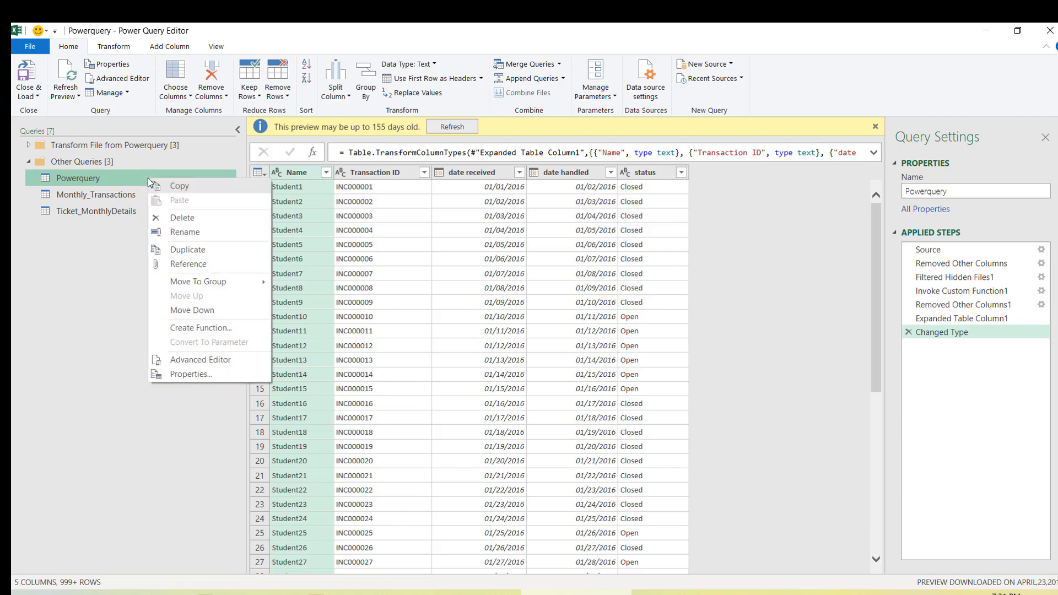
pyautogui.click(200, 217)
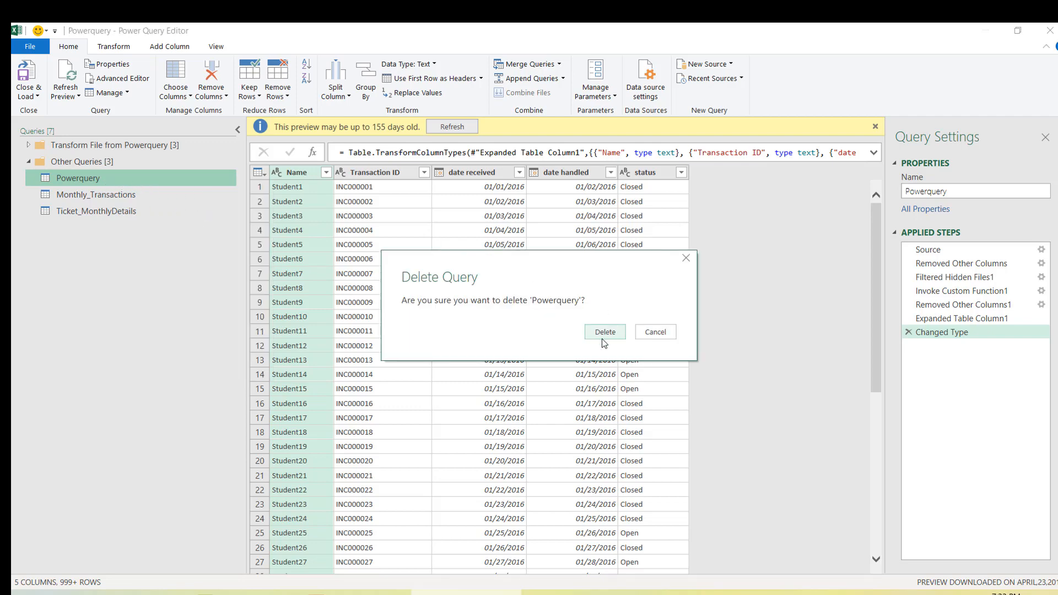
pyautogui.click(604, 335)
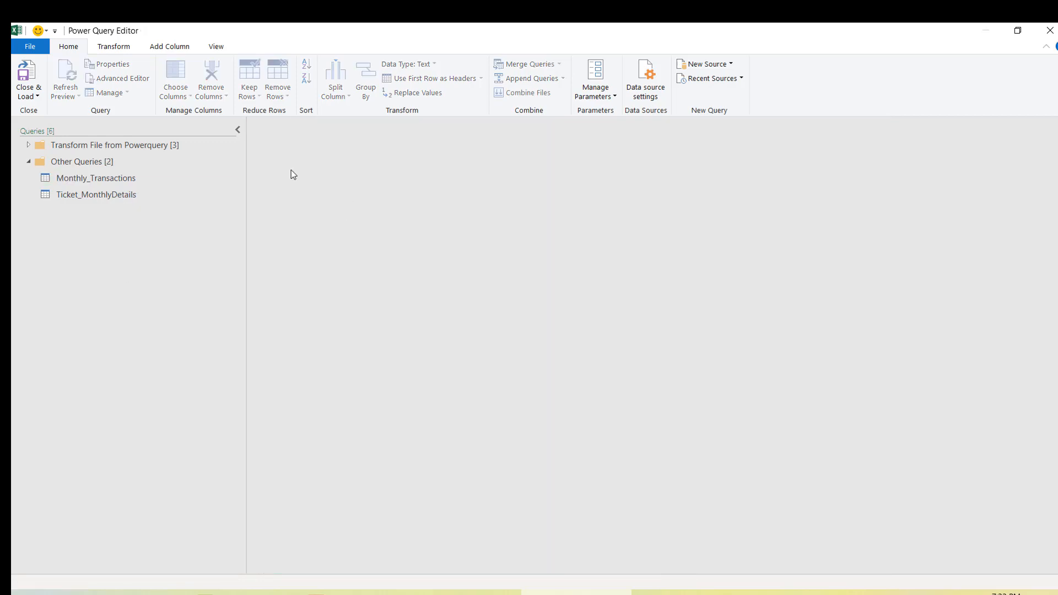
# - Rename the Ticket_MonthlyDetails query as Ticket_Monthly_Details
pyautogui.click(103, 181)
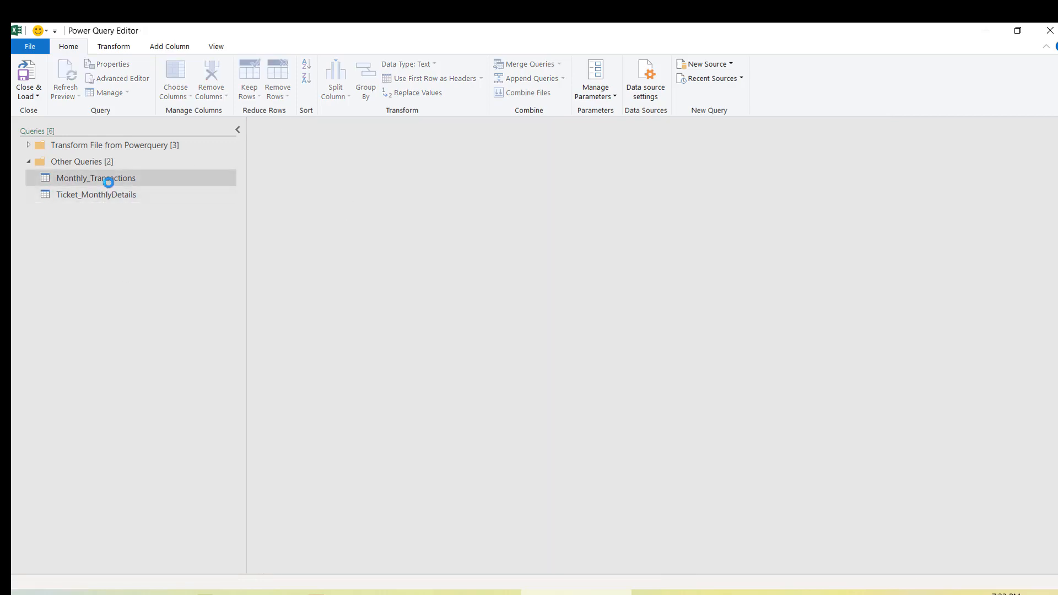
pyautogui.click(110, 199)
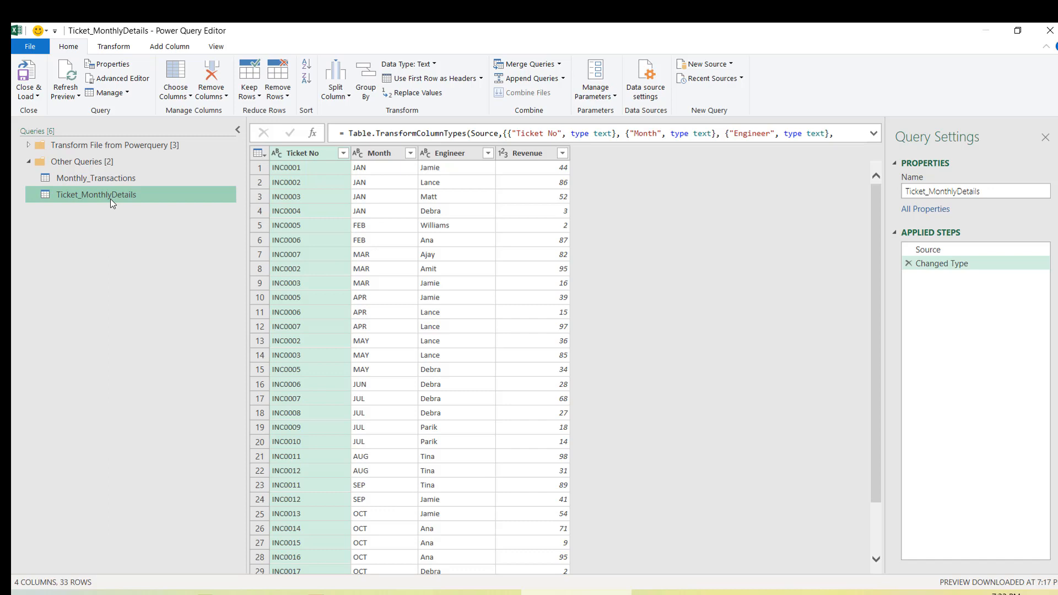
pyautogui.rightClick(110, 200)
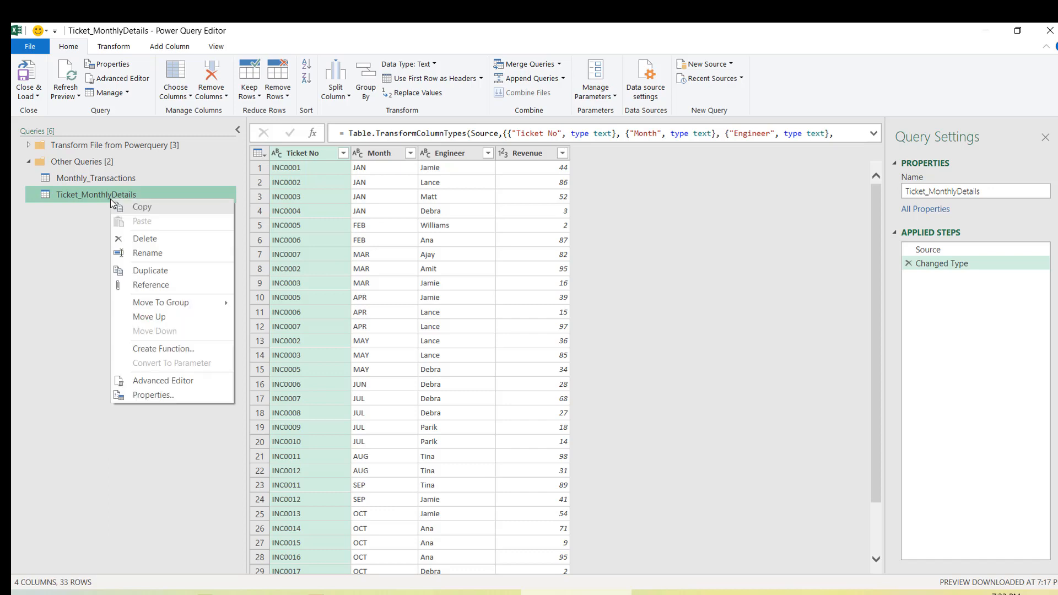
pyautogui.click(164, 252)
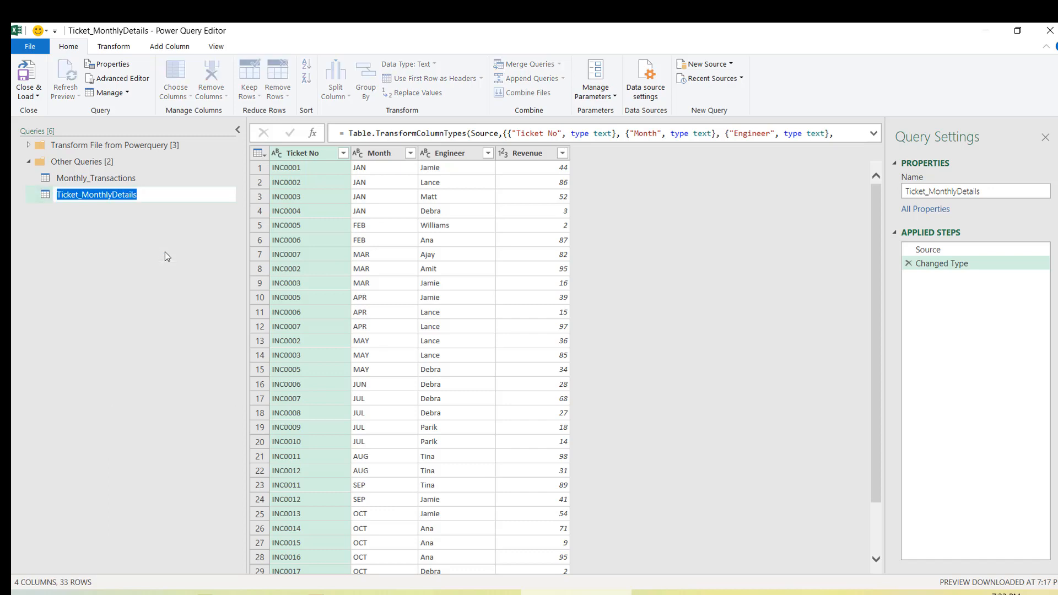
pyautogui.click(114, 194)
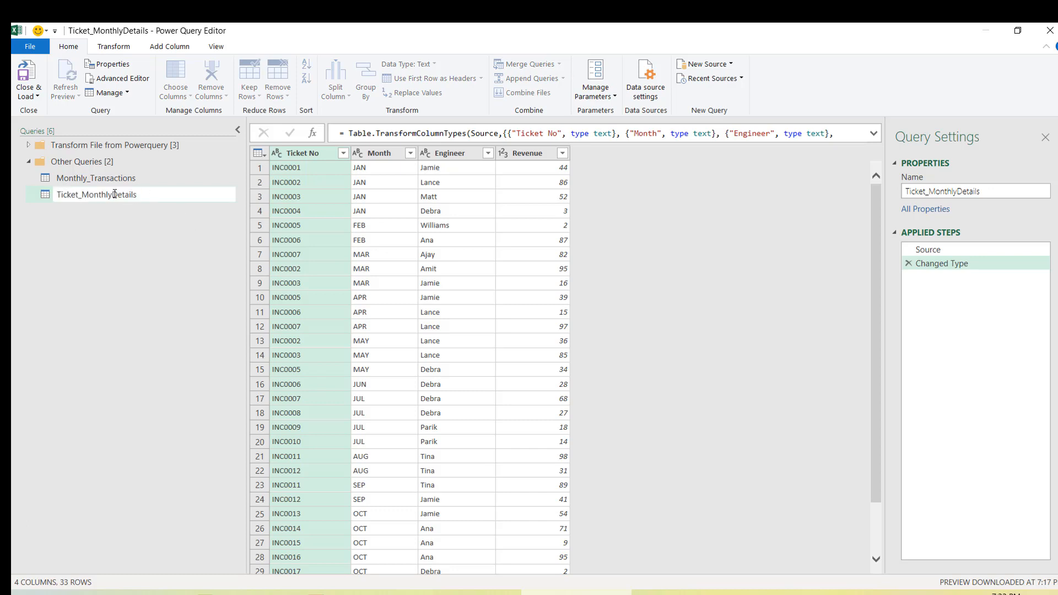
pyautogui.write('_')
pyautogui.press('Return')
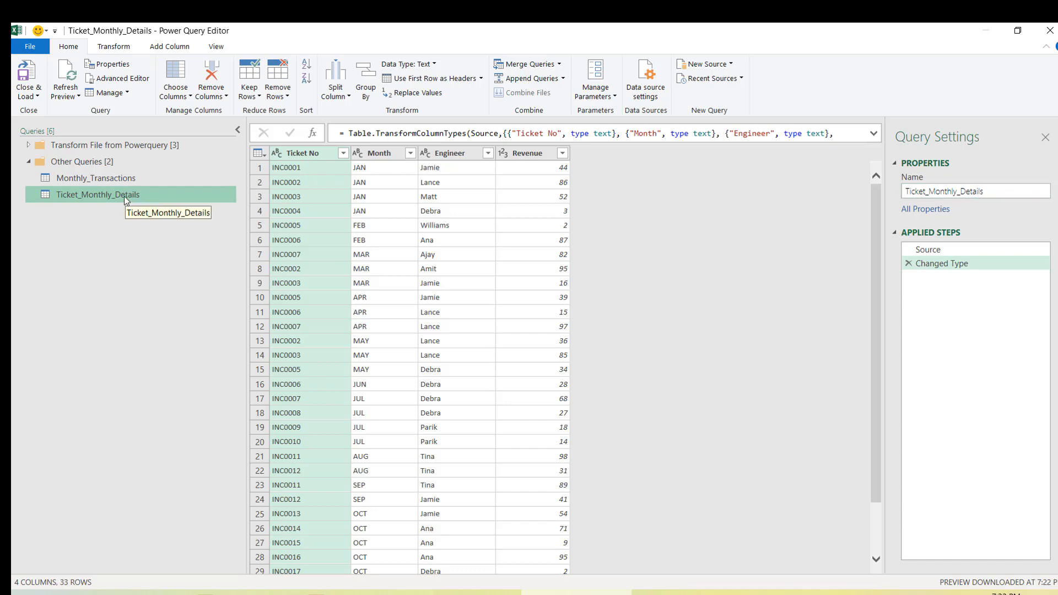
# - Close the Power Query Editor and load Ticket_Monthly_Details into the workbook with the default Close & Load option
pyautogui.click(36, 97)
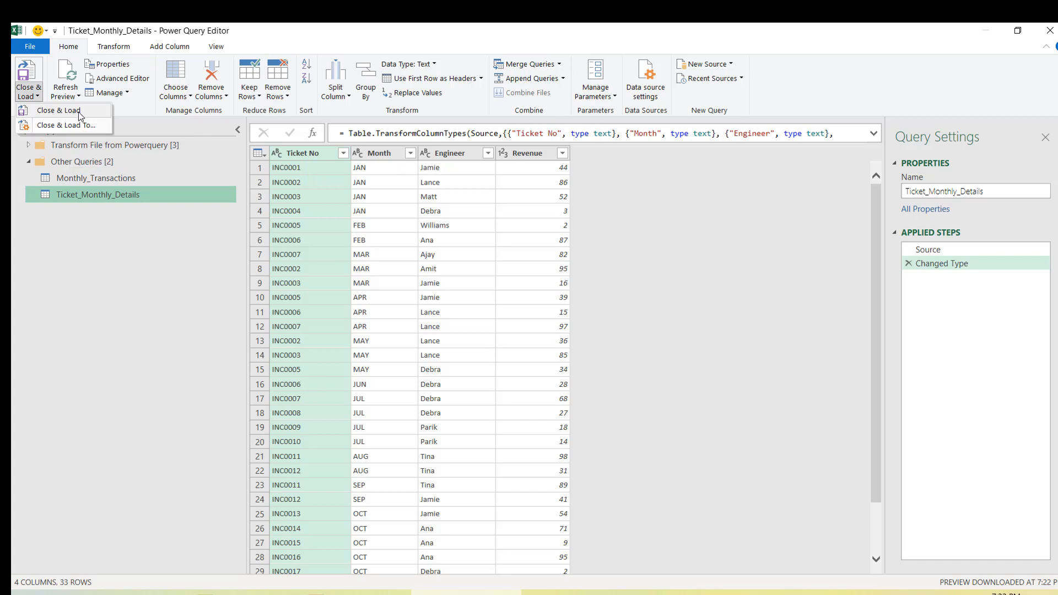
pyautogui.click(98, 176)
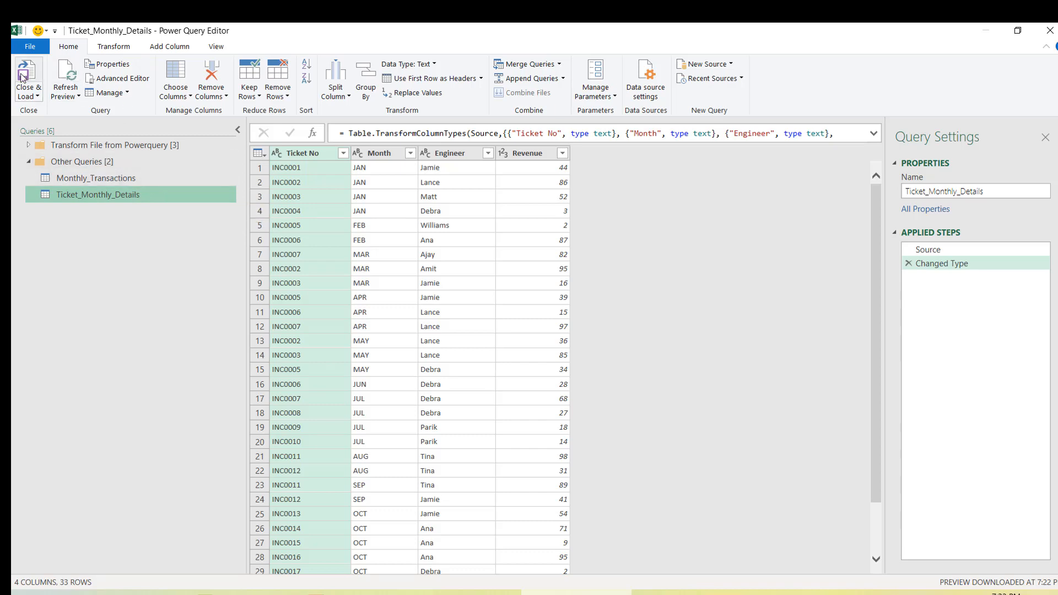
pyautogui.click(35, 97)
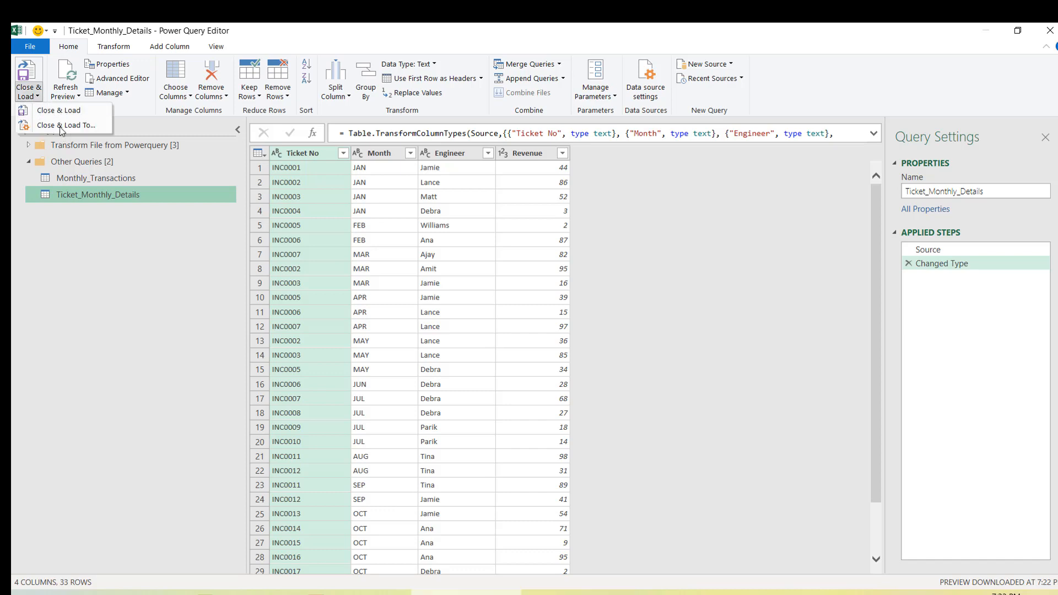
pyautogui.click(61, 110)
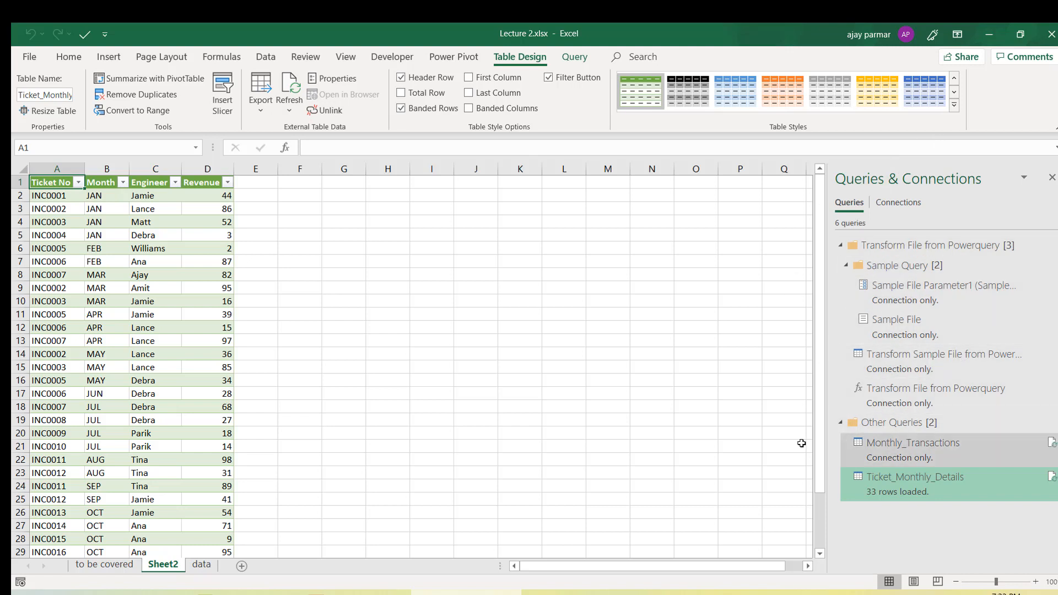
# - Check the load status of Monthly_Transactions and Ticket_Monthly_Details, and collapse the Sample Query and Other Queries groups
pyautogui.click(847, 266)
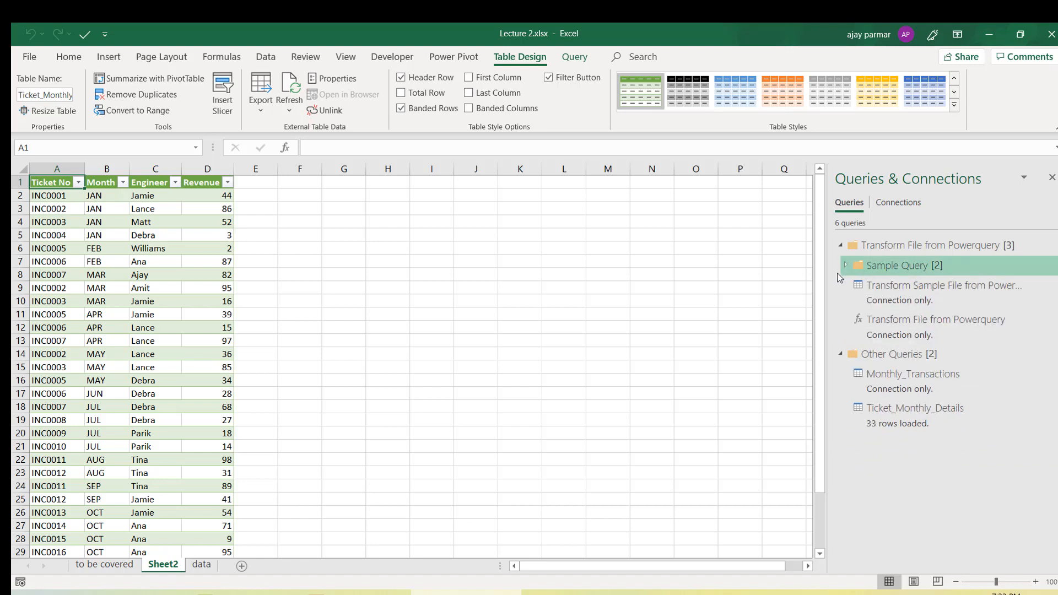
pyautogui.click(903, 381)
pyautogui.click(895, 420)
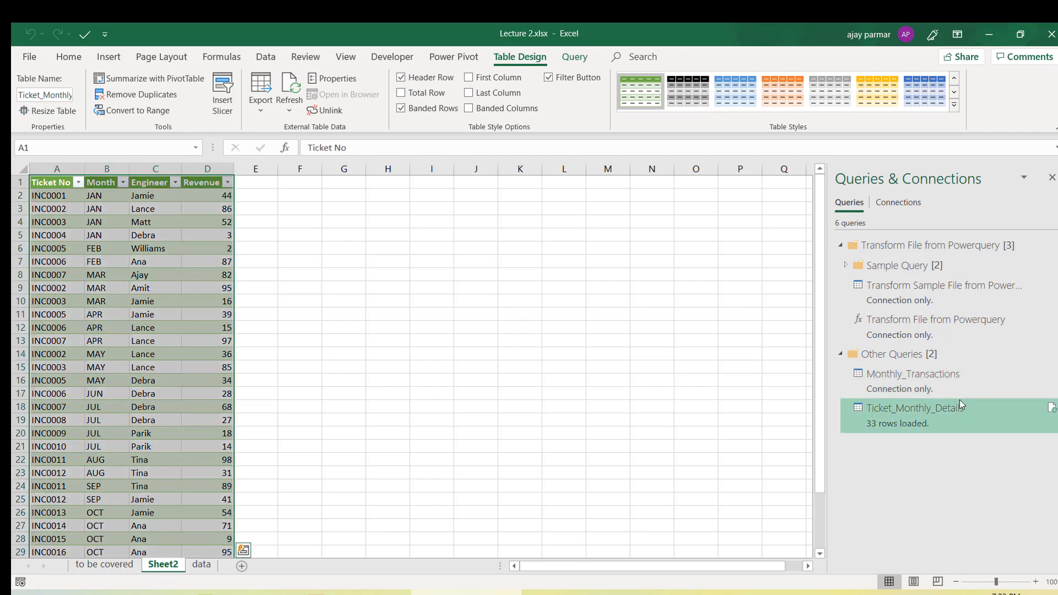
pyautogui.click(917, 381)
pyautogui.click(913, 414)
pyautogui.click(927, 379)
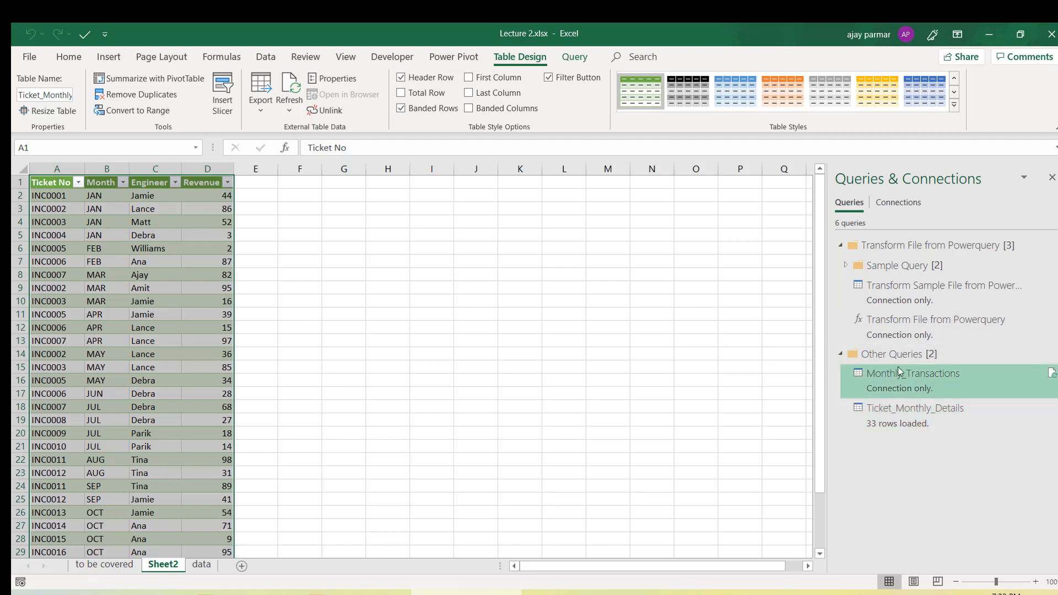
pyautogui.click(884, 355)
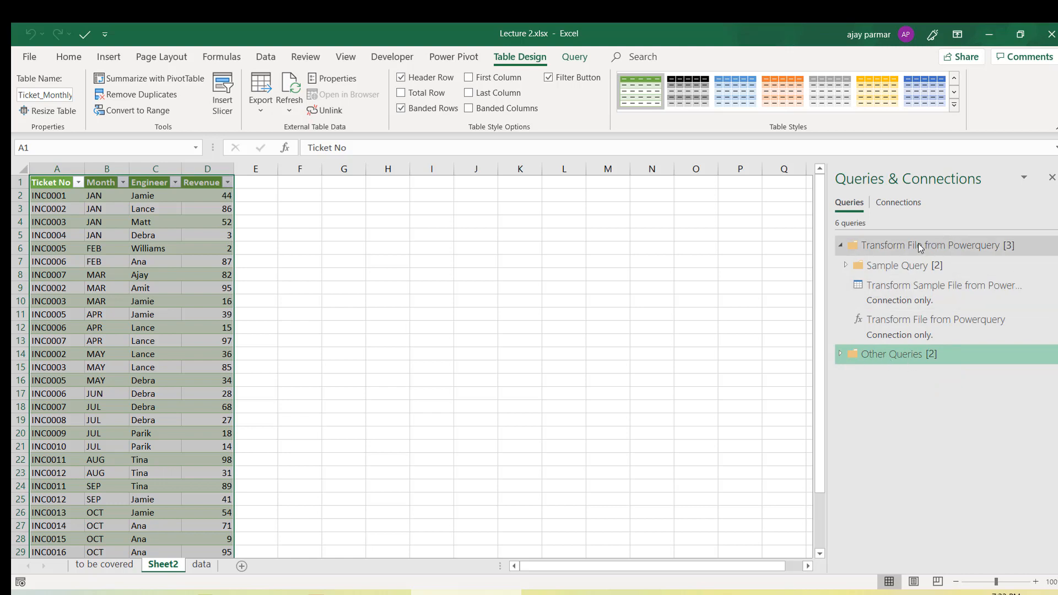
# - Delete the Transform File from Powerquery function query from its group
pyautogui.click(961, 248)
pyautogui.click(840, 246)
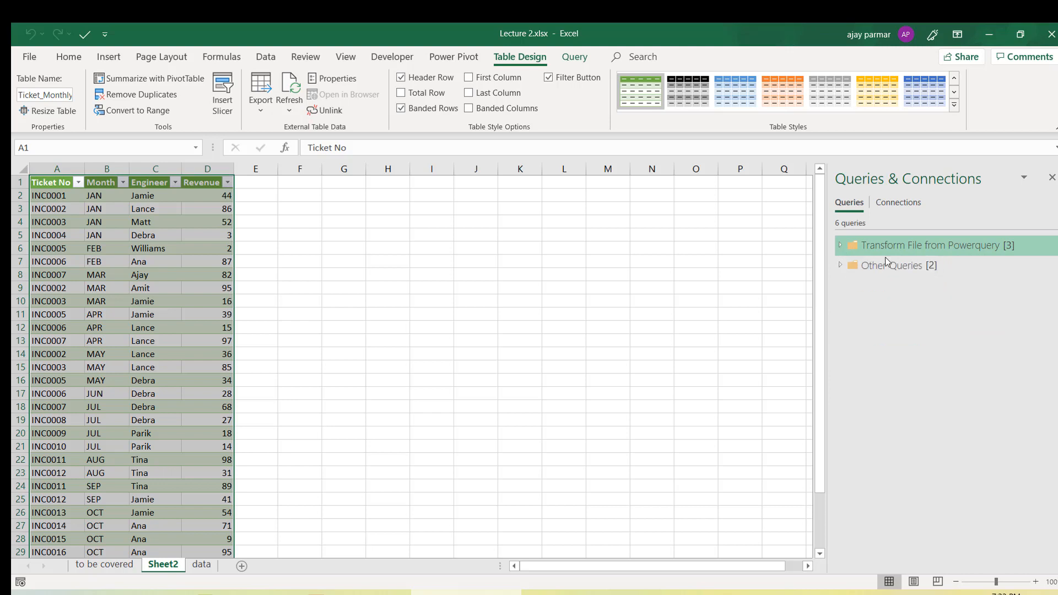
pyautogui.rightClick(924, 248)
pyautogui.click(941, 391)
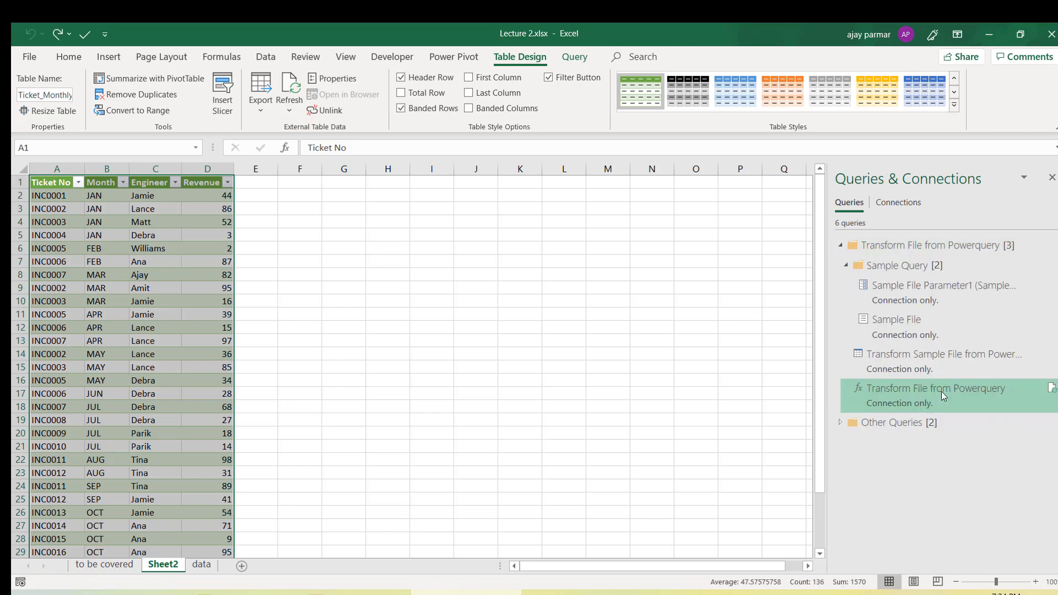
pyautogui.rightClick(941, 391)
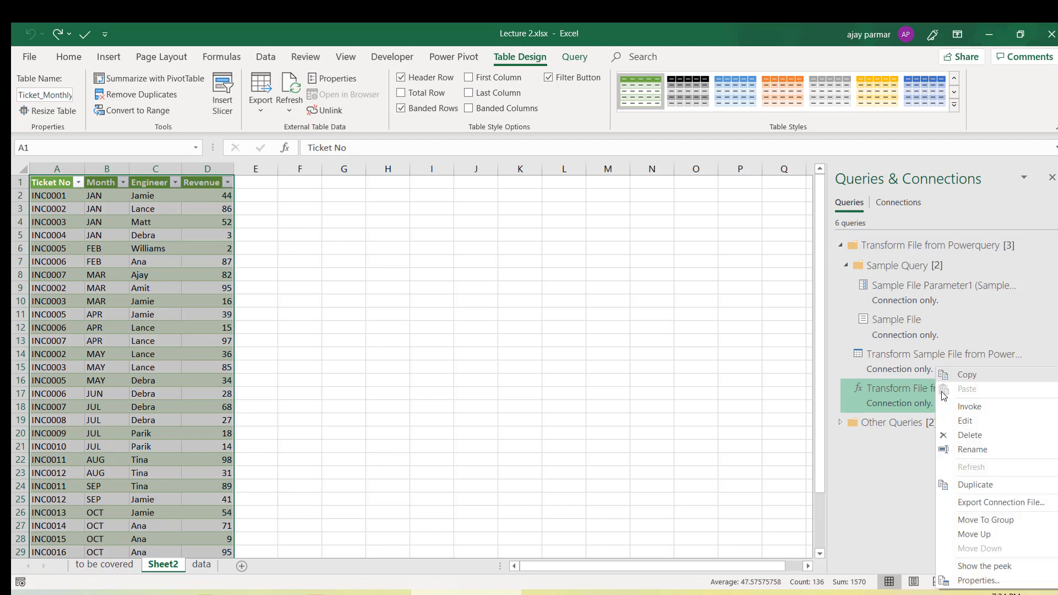
pyautogui.click(1002, 435)
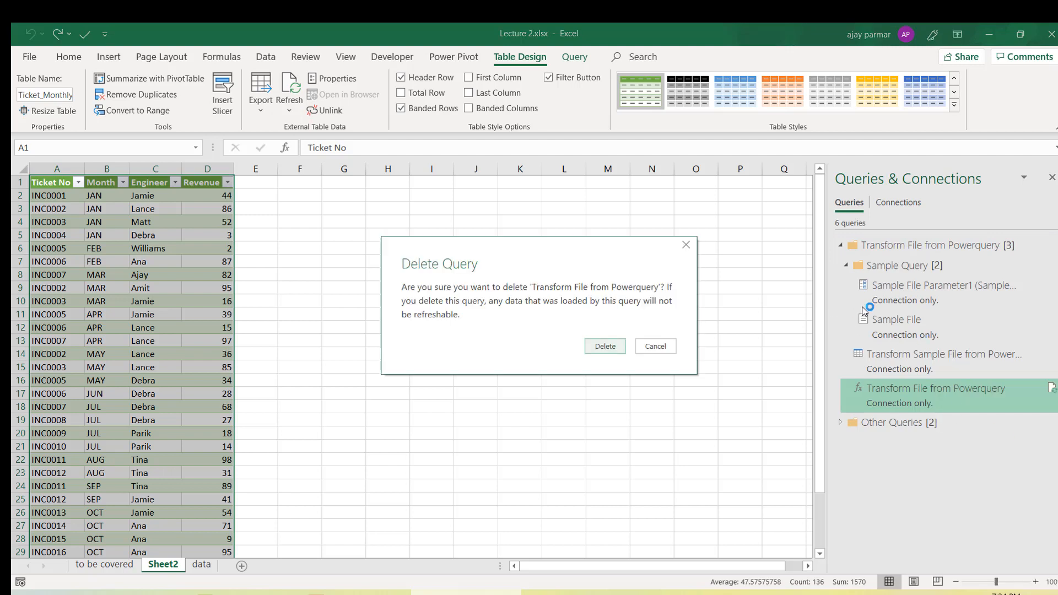
pyautogui.click(605, 347)
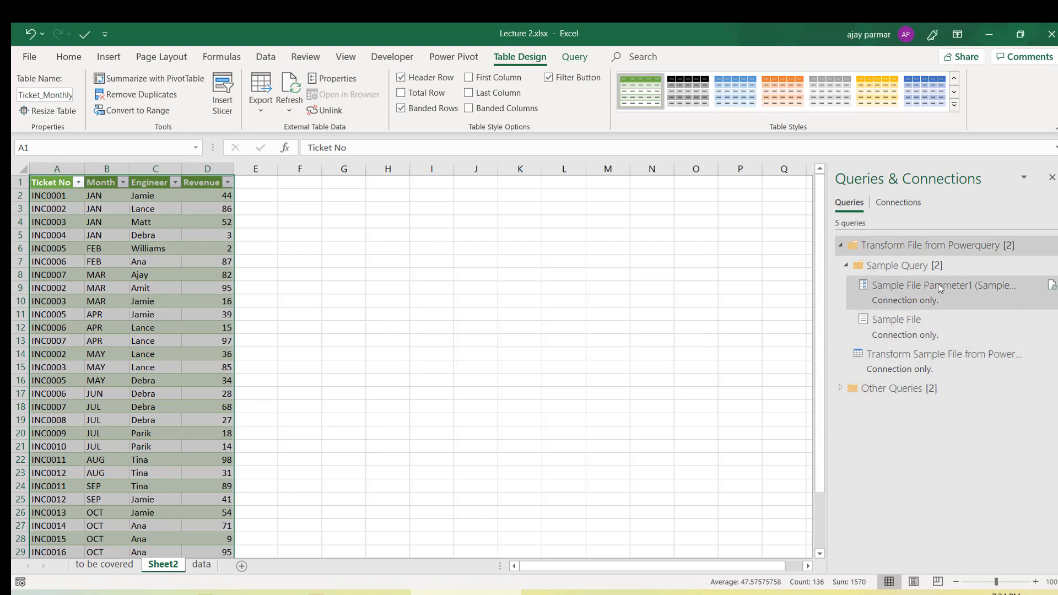
# - Expand the Other Queries group, delete the Transform Sample File from Powerquery query, and collapse the Sample Query group
pyautogui.click(843, 391)
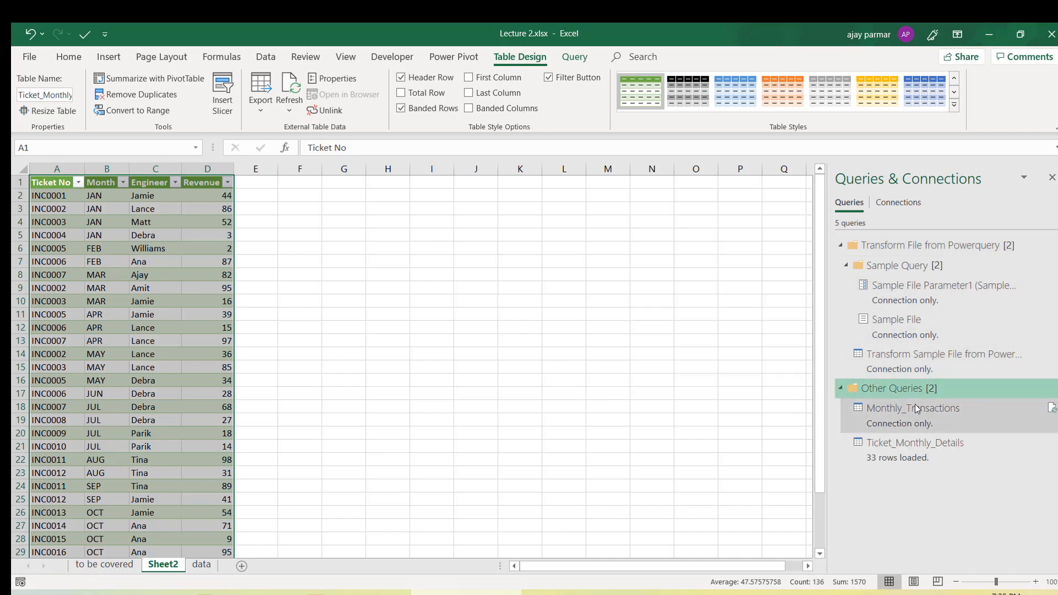
pyautogui.click(934, 360)
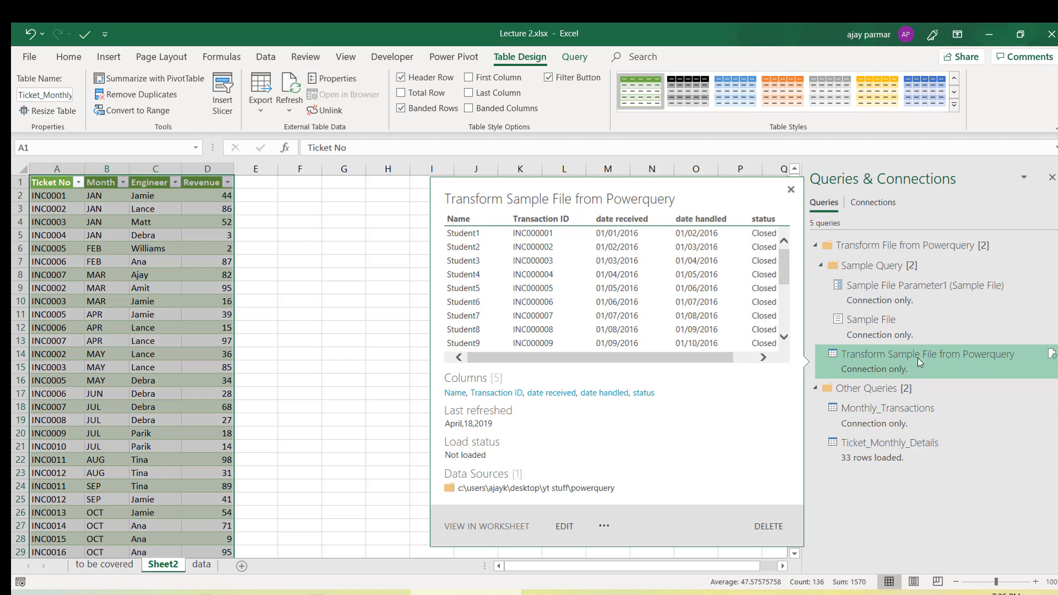
pyautogui.rightClick(917, 359)
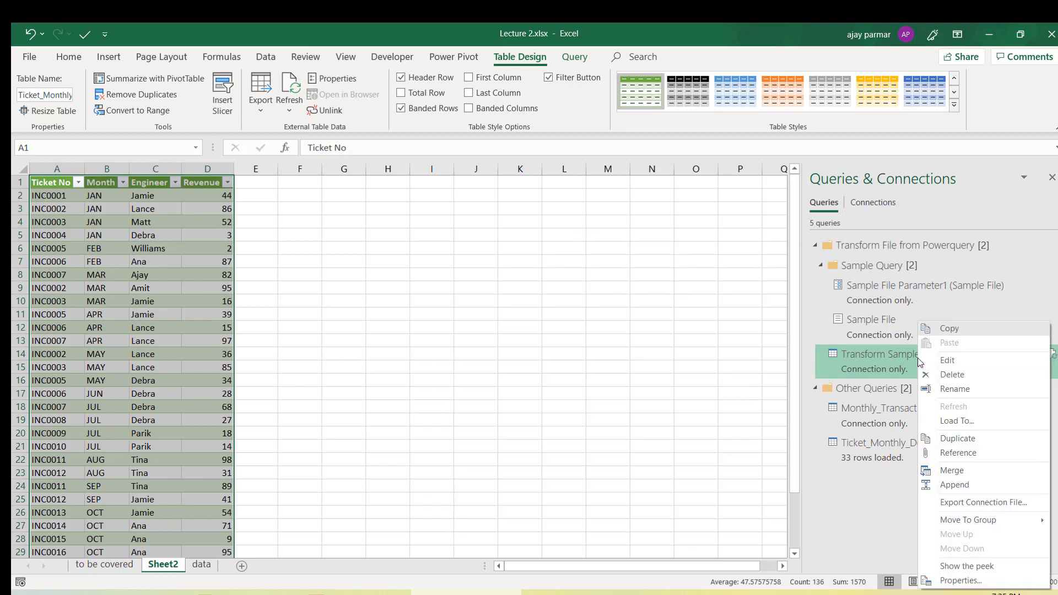
pyautogui.click(973, 377)
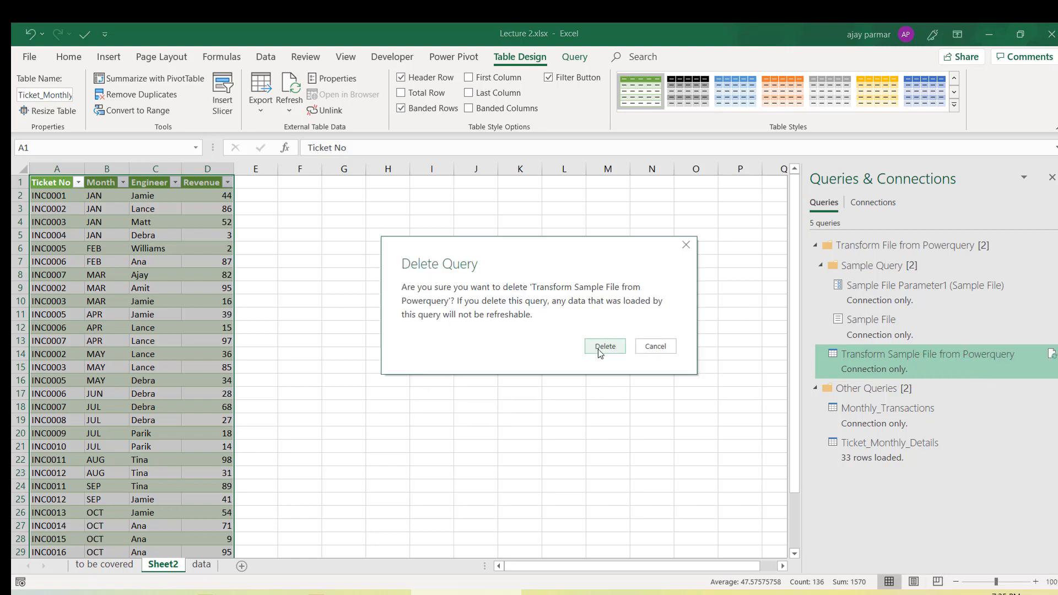
pyautogui.click(601, 347)
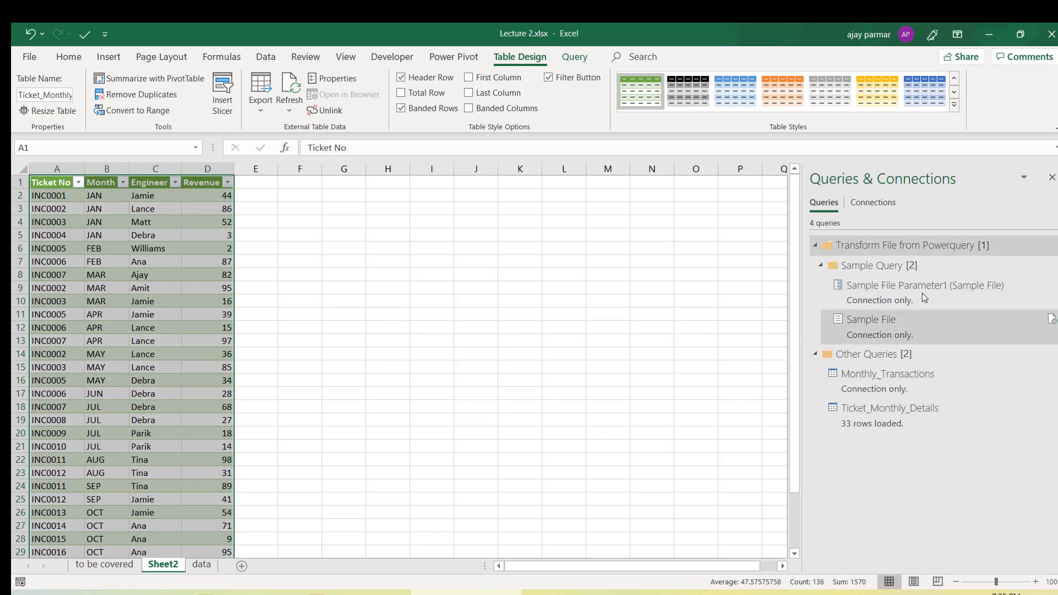
pyautogui.click(821, 267)
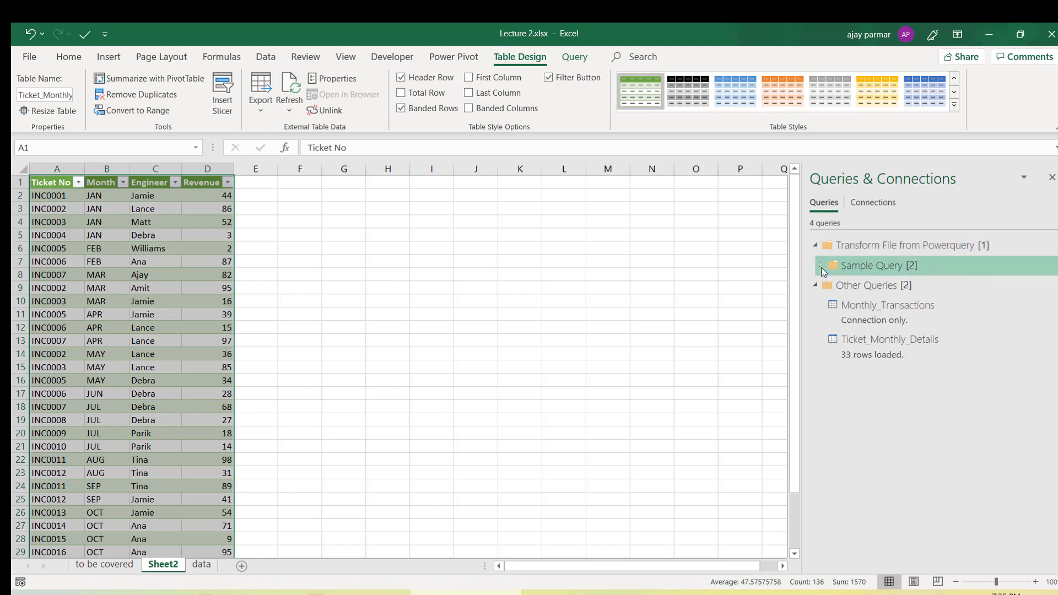
# - Preview the Monthly_Transactions query and compare its load status with that of Ticket_Monthly_Details
pyautogui.moveTo(914, 306)
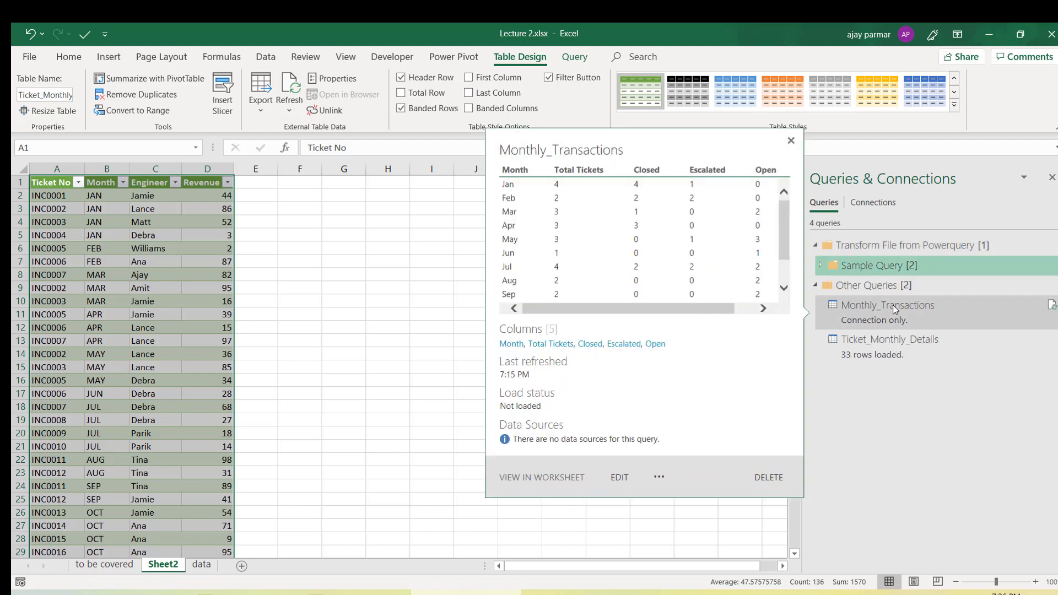
pyautogui.click(884, 313)
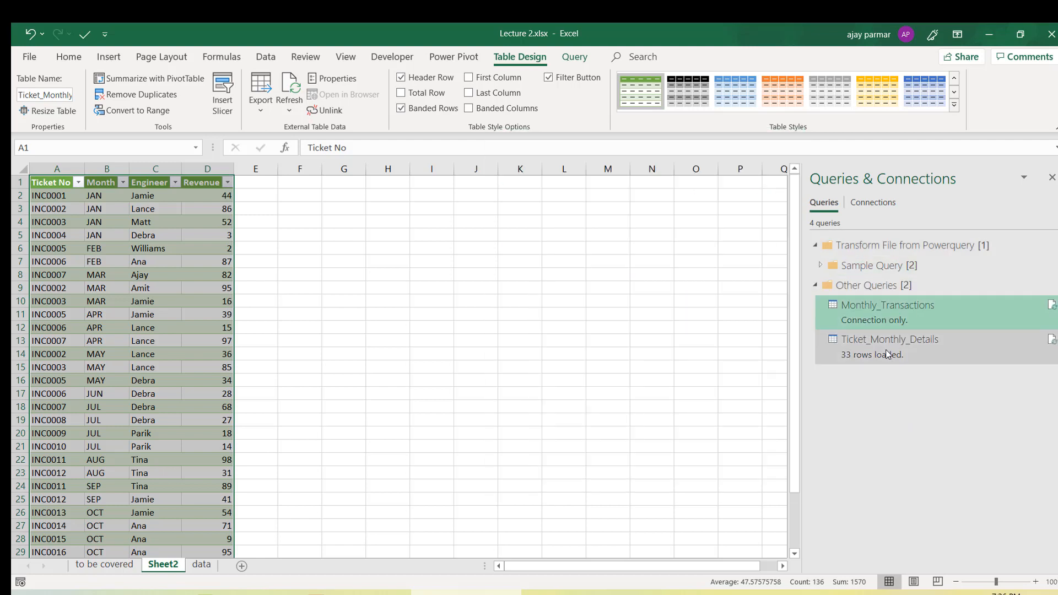
pyautogui.click(885, 350)
pyautogui.click(881, 311)
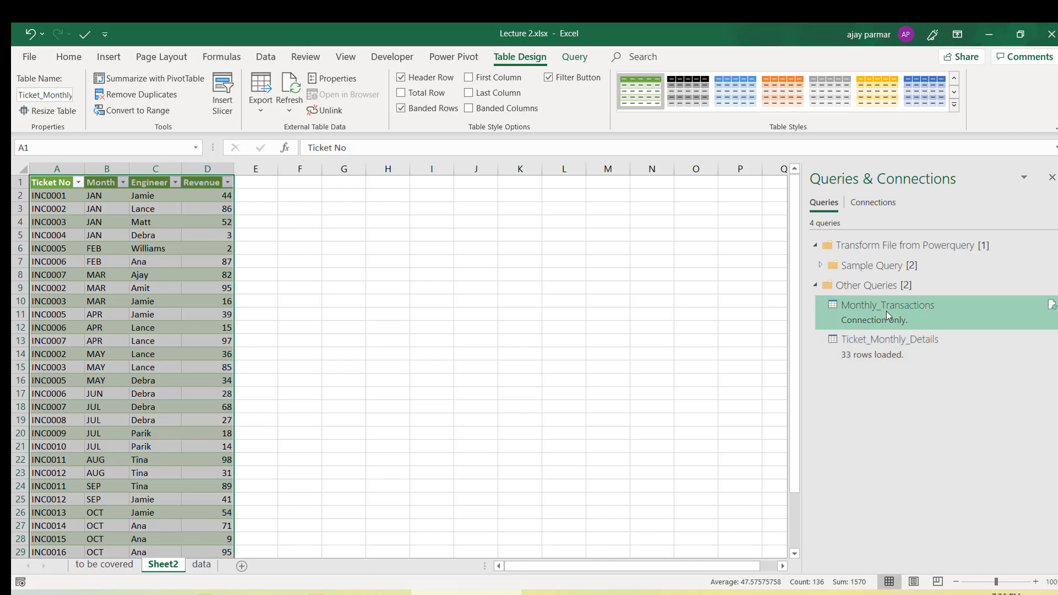
# - Close and reopen the Queries & Connections pane, preview both queries in Other Queries, and look at the actions available for Ticket_Monthly_Details
pyautogui.click(1053, 179)
pyautogui.click(534, 287)
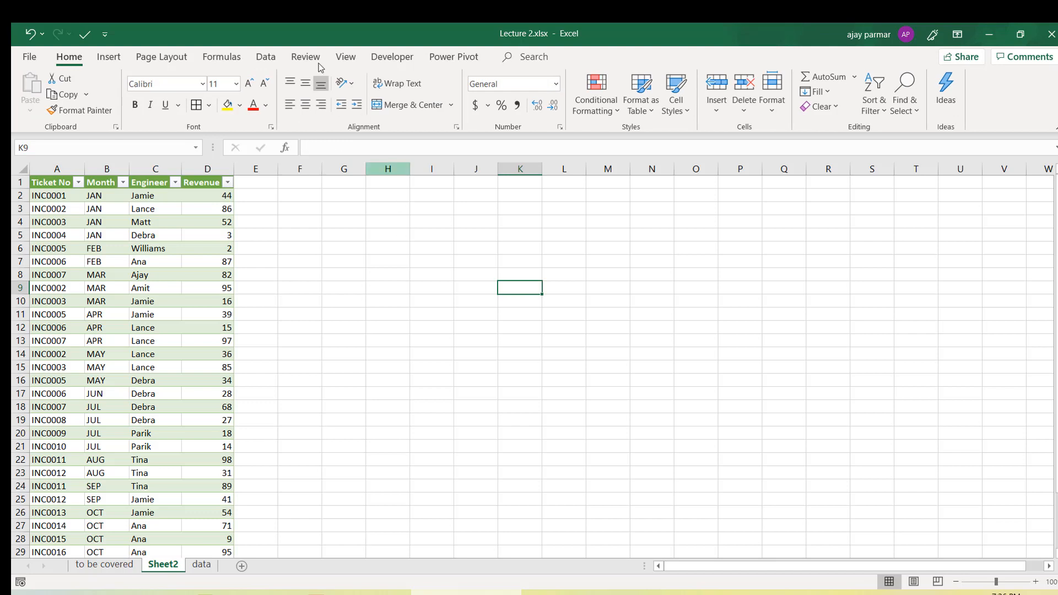
pyautogui.click(267, 60)
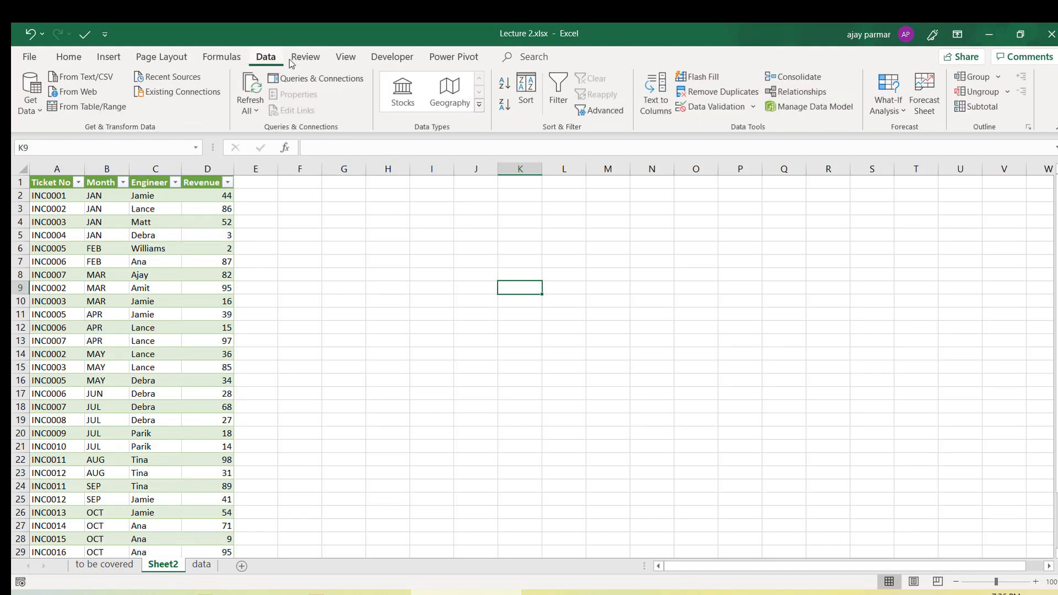
pyautogui.click(331, 80)
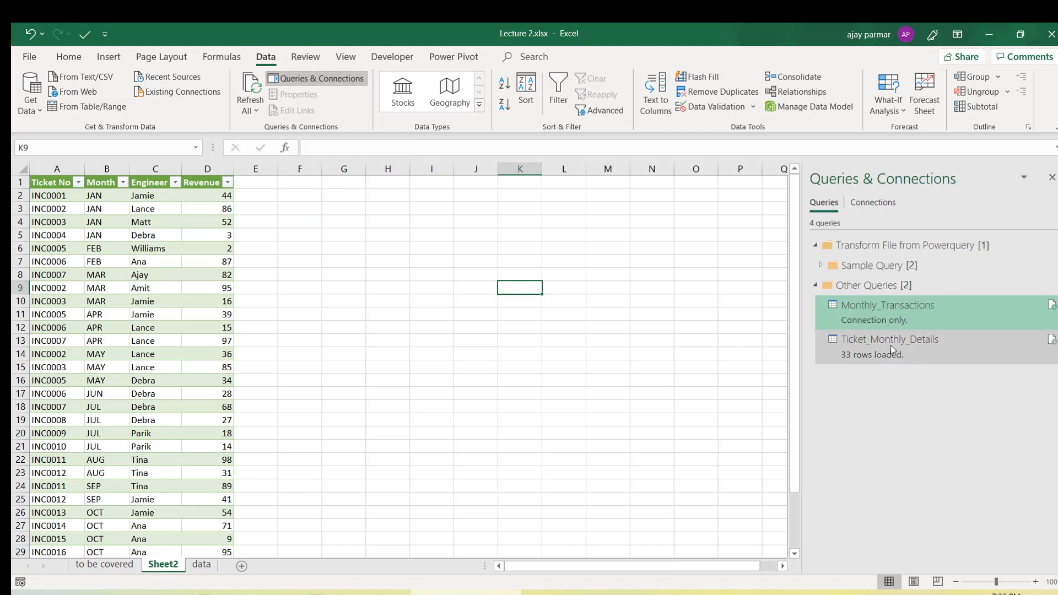
pyautogui.moveTo(890, 345)
pyautogui.click(904, 356)
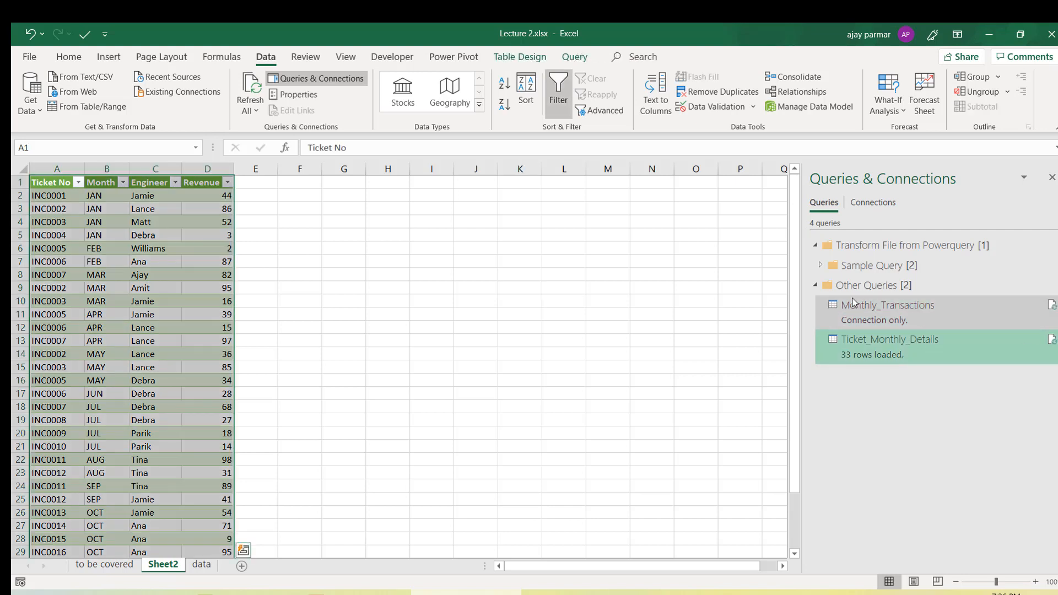
pyautogui.moveTo(886, 319)
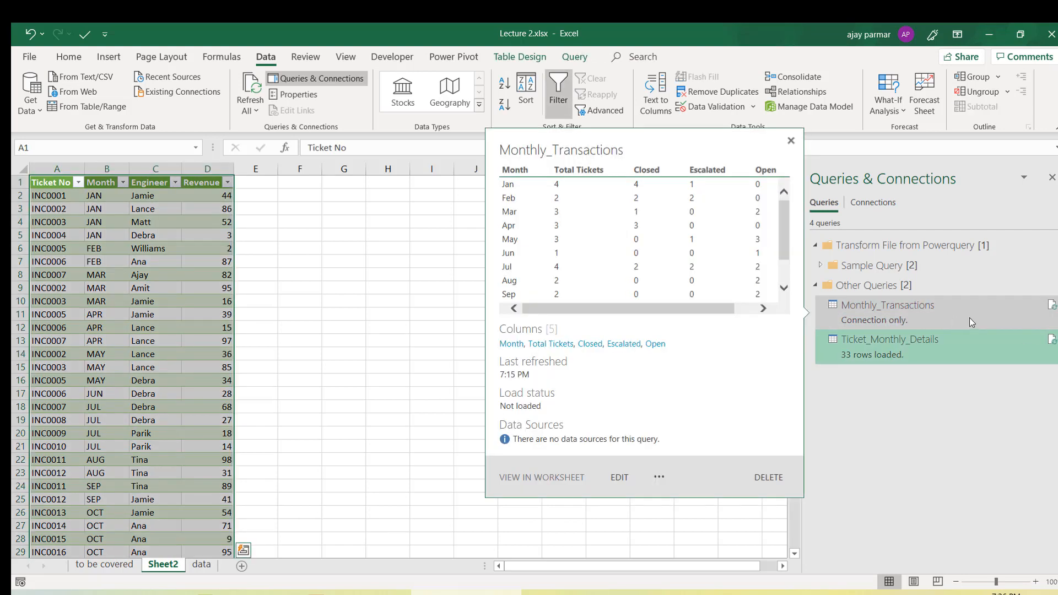
pyautogui.moveTo(903, 346)
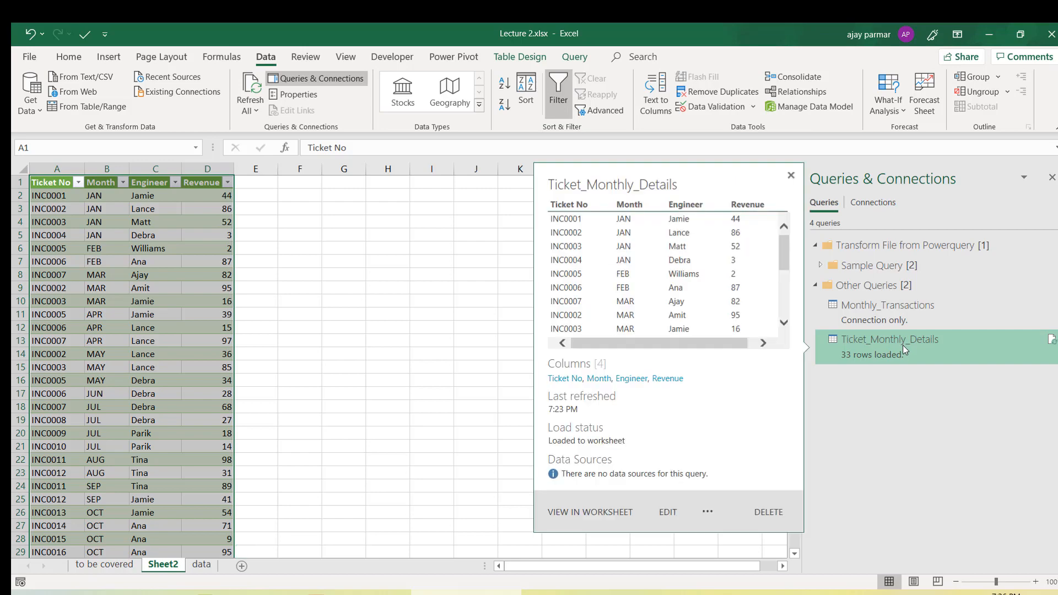
pyautogui.rightClick(907, 349)
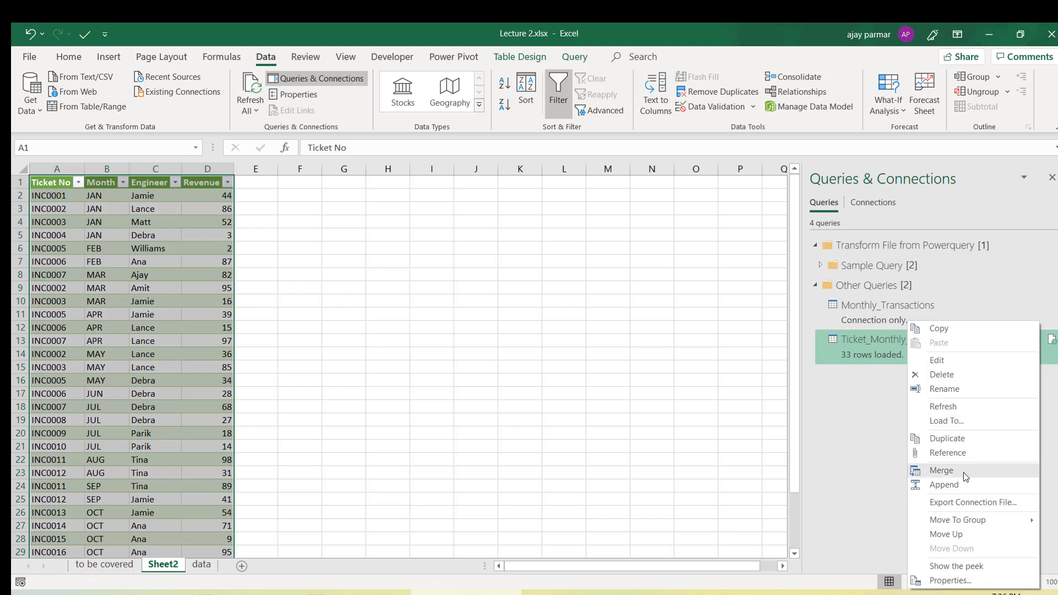
pyautogui.click(679, 386)
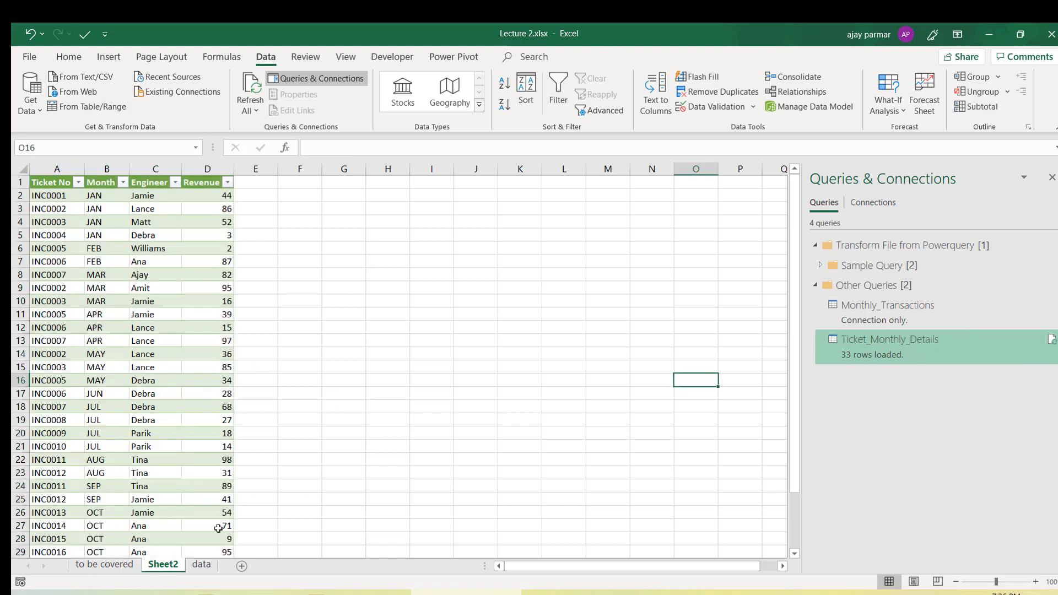
# - Delete Sheet2, which holds the loaded ticket table, and confirm the permanent deletion
pyautogui.rightClick(166, 566)
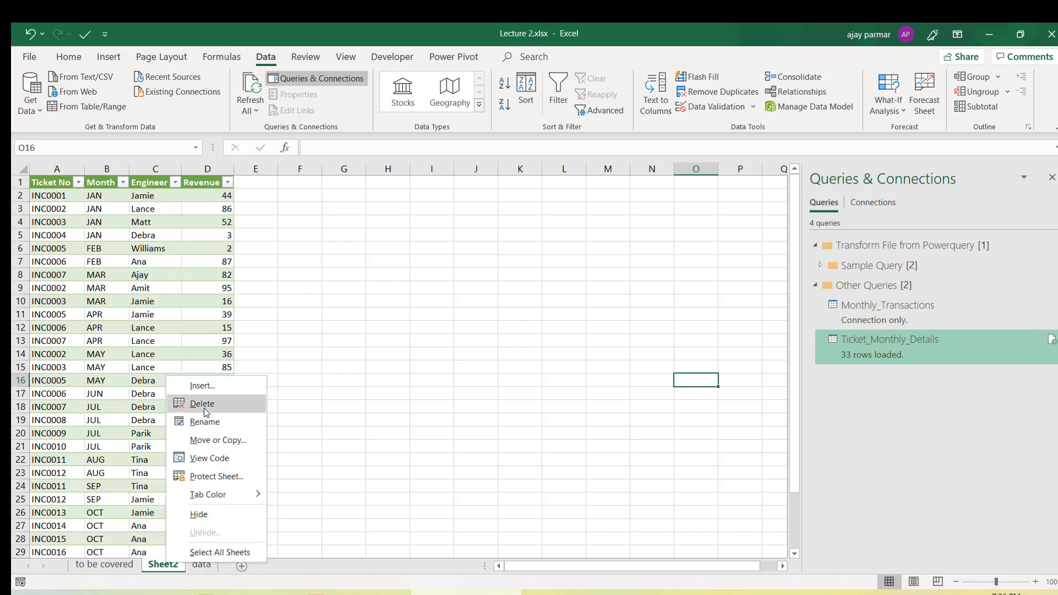
pyautogui.click(200, 402)
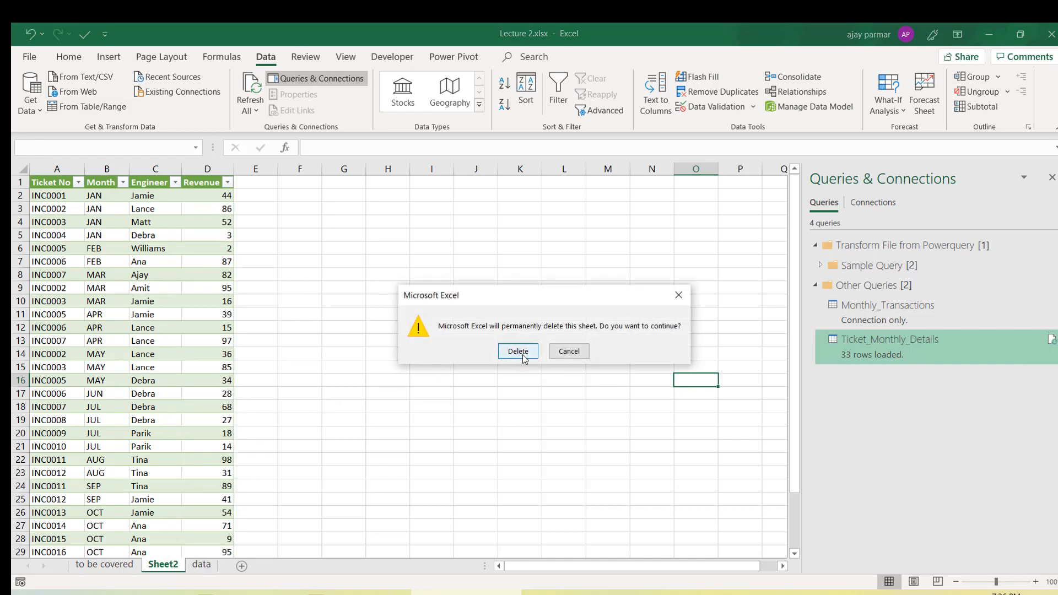
pyautogui.click(526, 354)
pyautogui.click(439, 359)
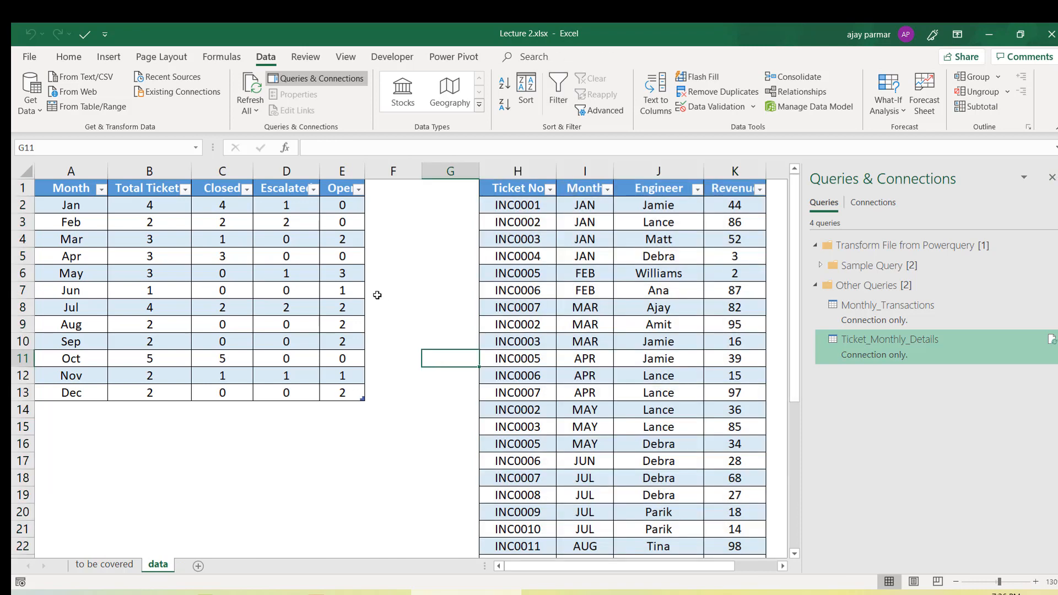
# - Close the Queries & Connections pane and locate the From Table/Range command with the monthly summary table selected
pyautogui.click(245, 276)
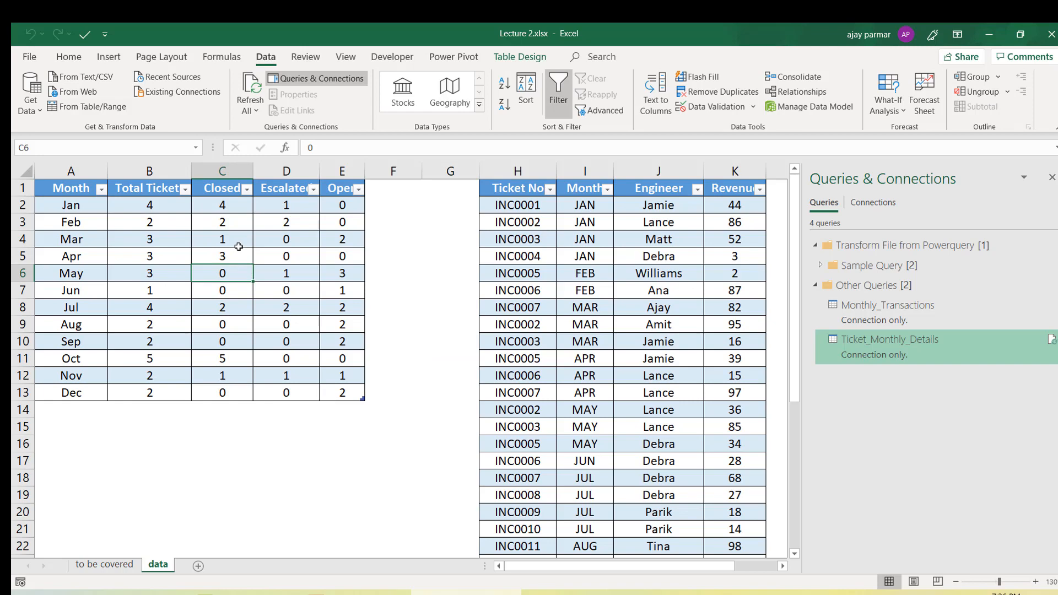
pyautogui.click(107, 57)
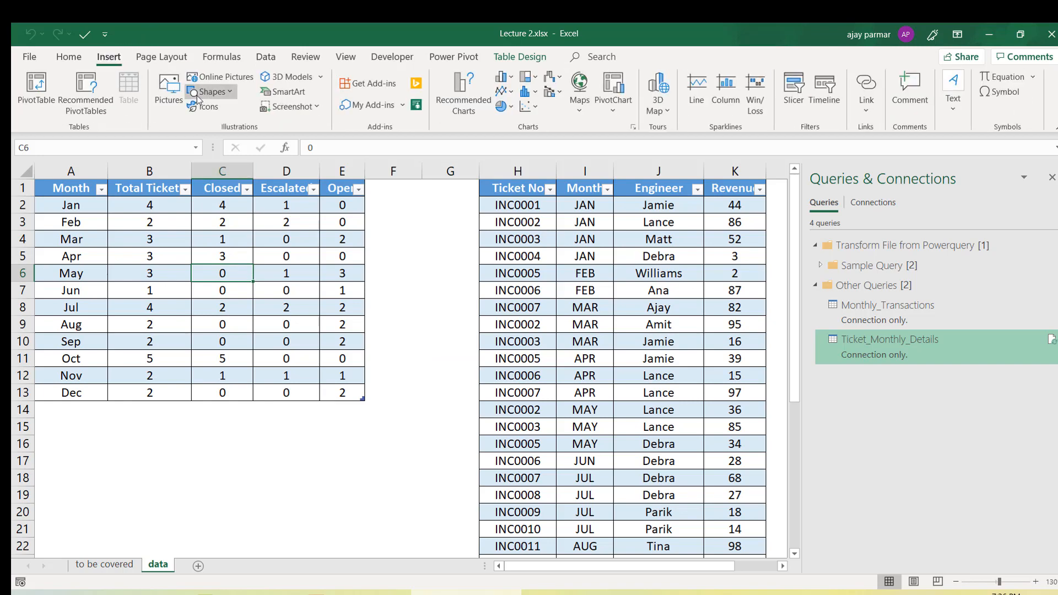
pyautogui.click(200, 256)
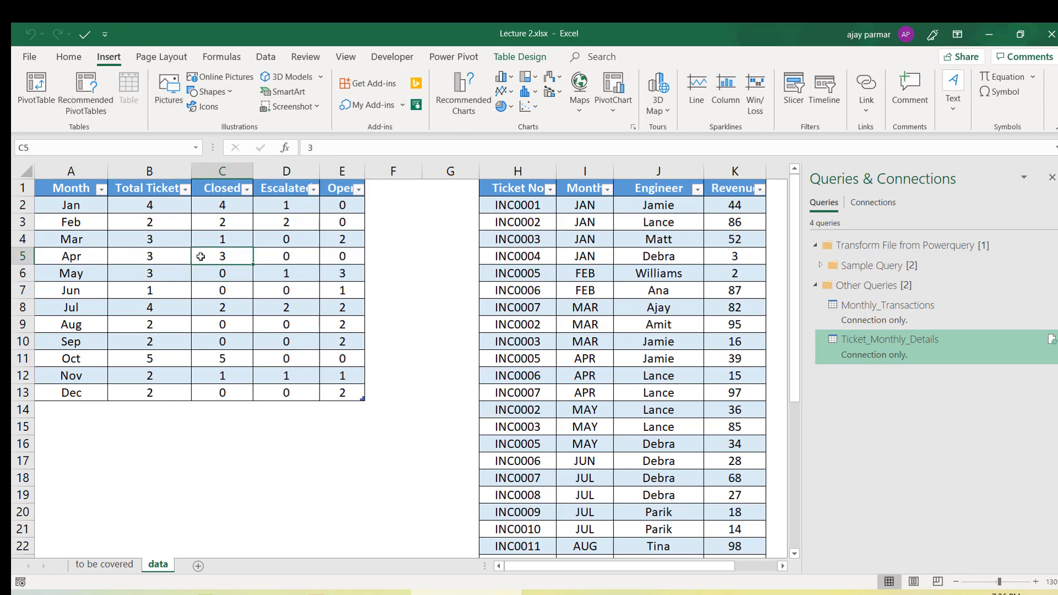
pyautogui.click(1051, 177)
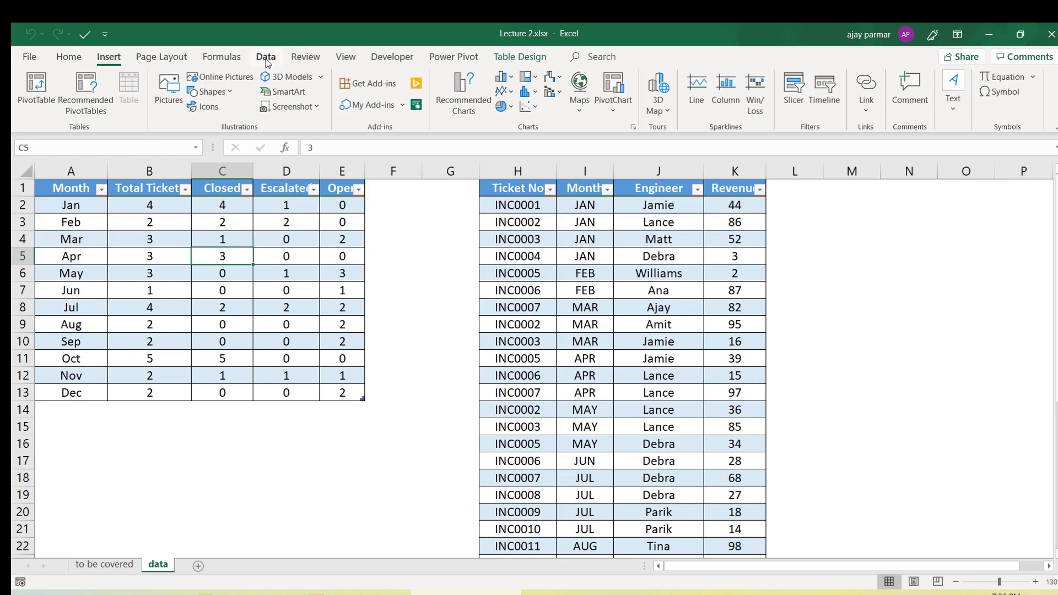
pyautogui.click(265, 58)
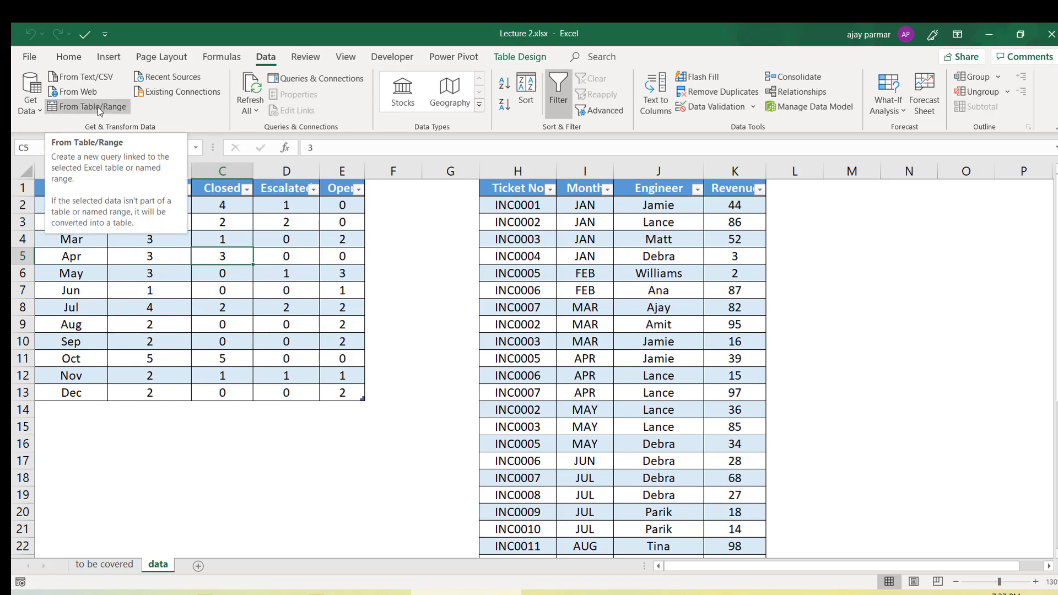
pyautogui.click(200, 312)
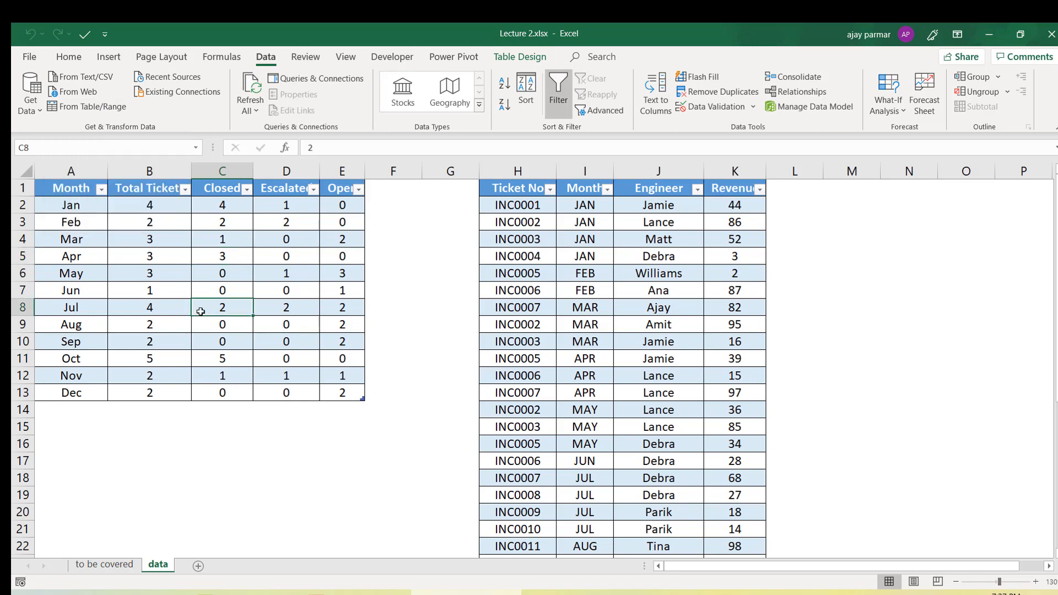
# - Check the table names assigned to the ticket list and the monthly summary on the data sheet
pyautogui.click(569, 300)
pyautogui.click(520, 57)
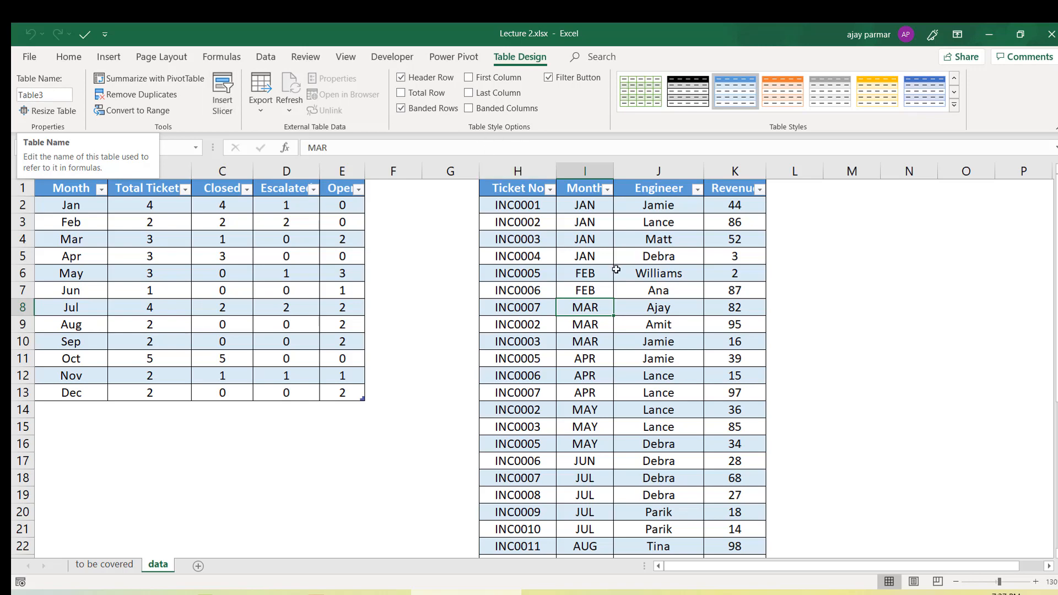
pyautogui.click(568, 271)
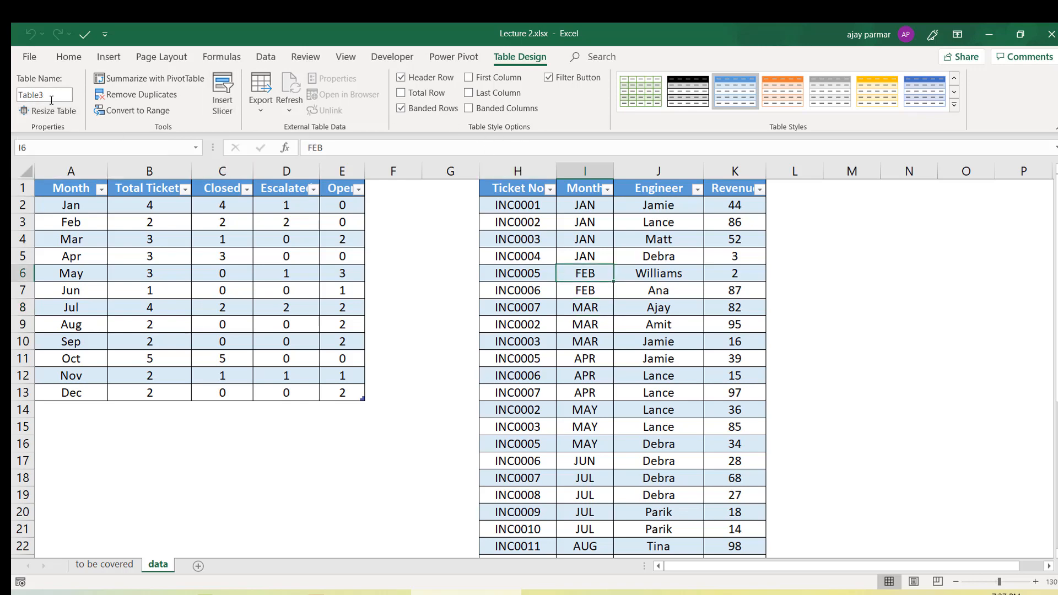
pyautogui.click(236, 226)
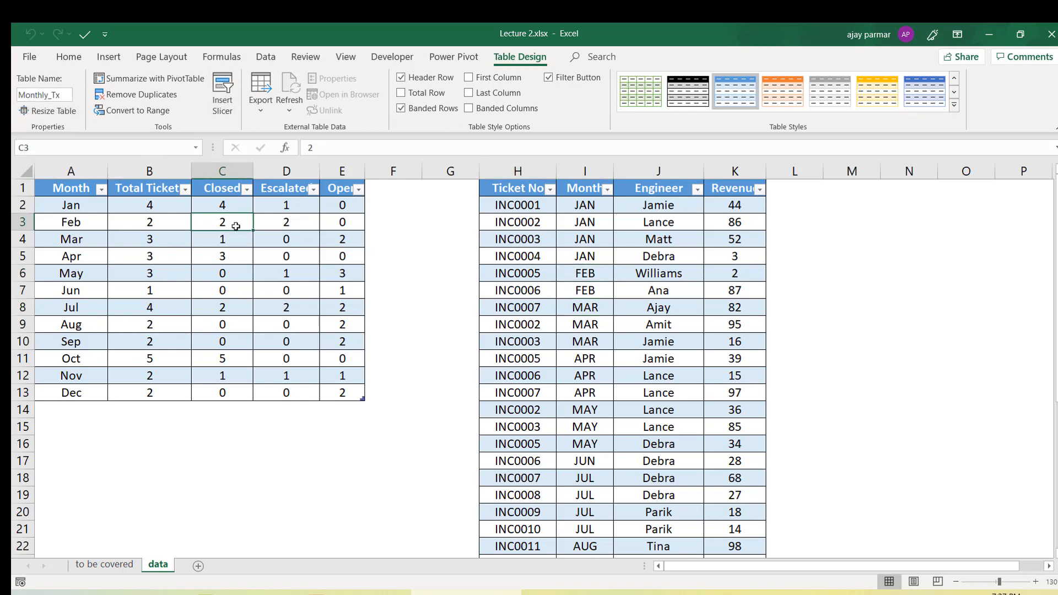
pyautogui.click(546, 232)
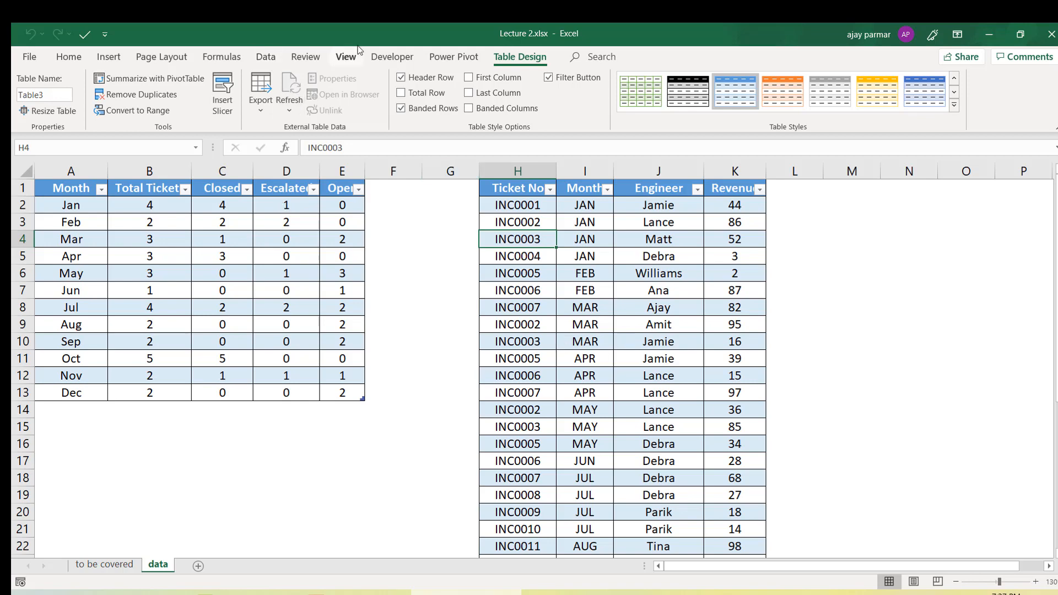
# - Import the ticket list as a new query from its table, delete that Table3 query, and discard the editor changes
pyautogui.click(266, 57)
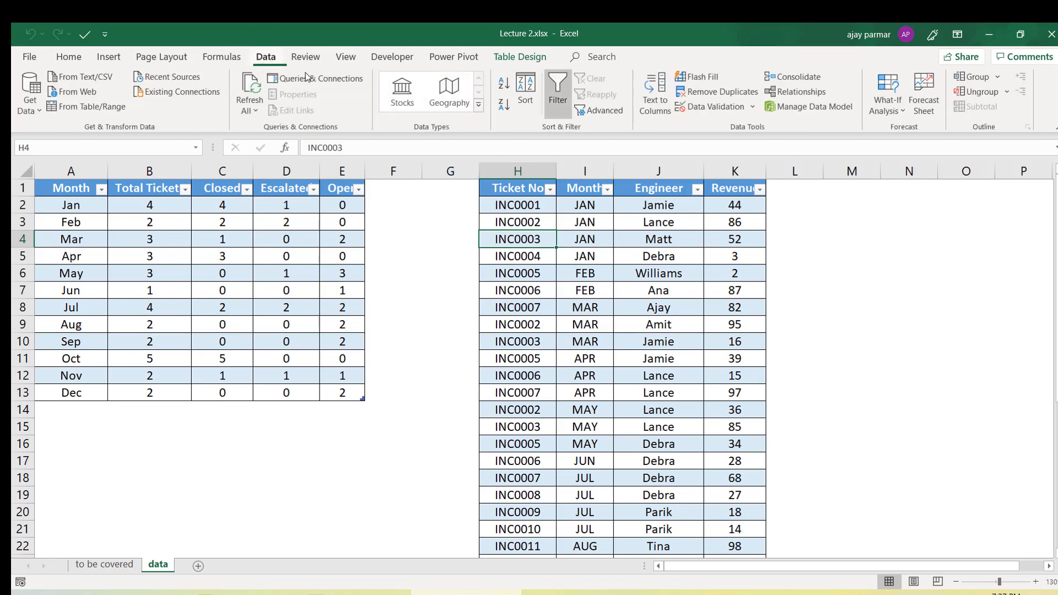
pyautogui.click(95, 108)
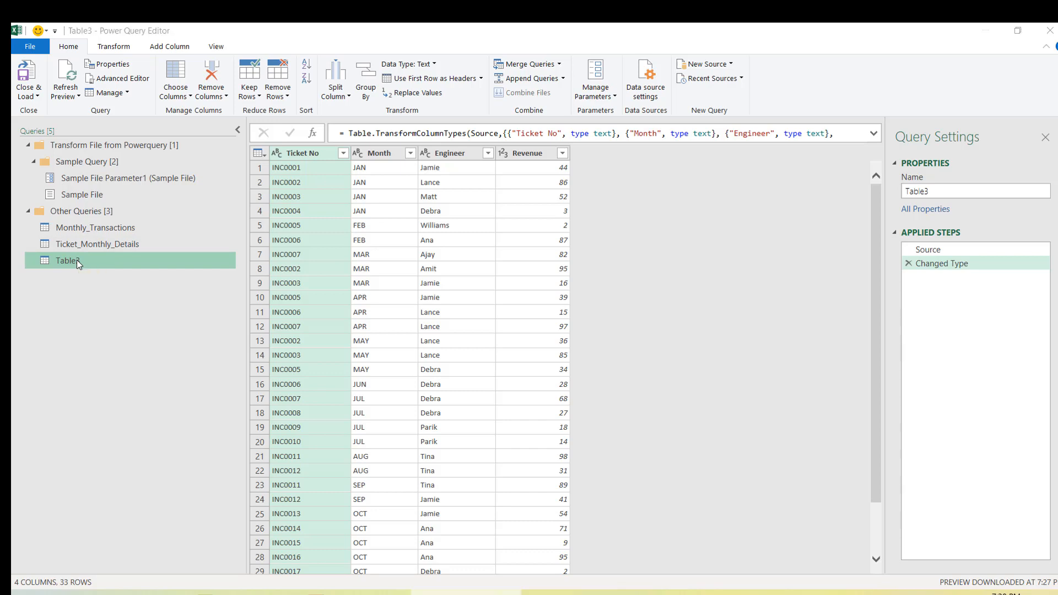
pyautogui.press('Delete')
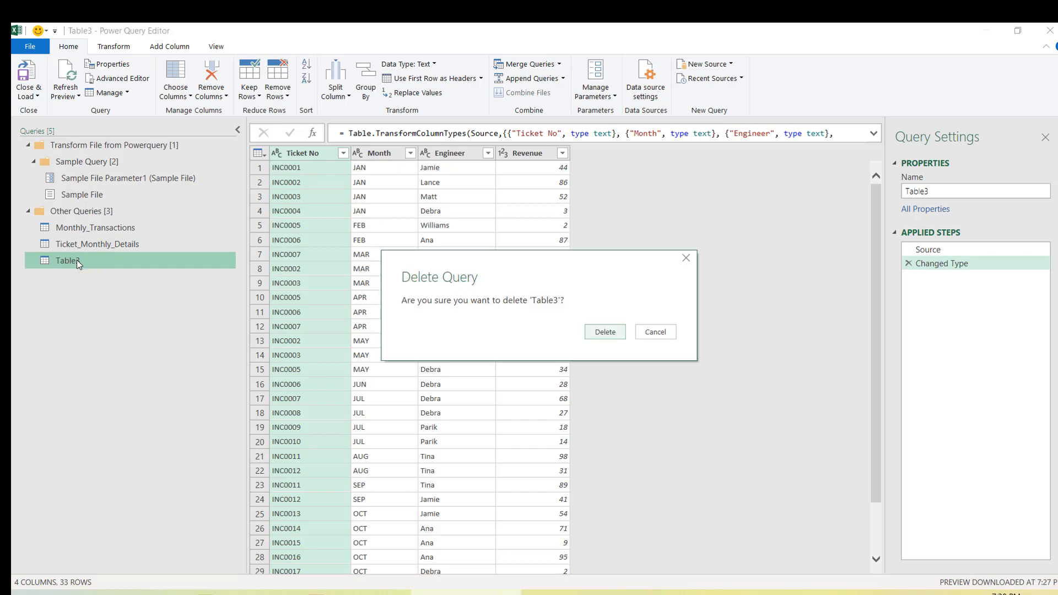
pyautogui.click(605, 332)
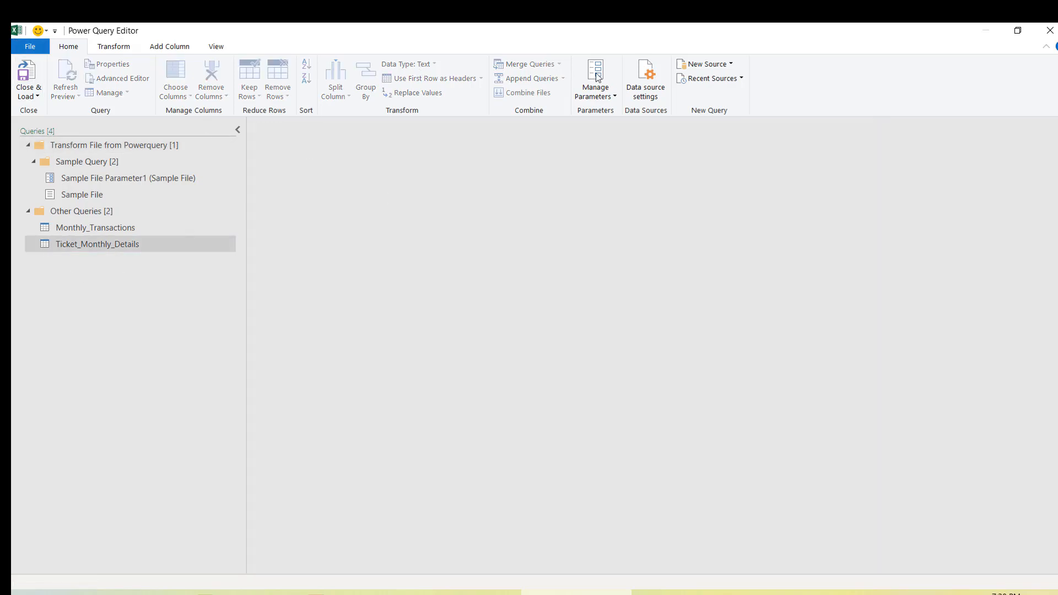
pyautogui.click(1047, 35)
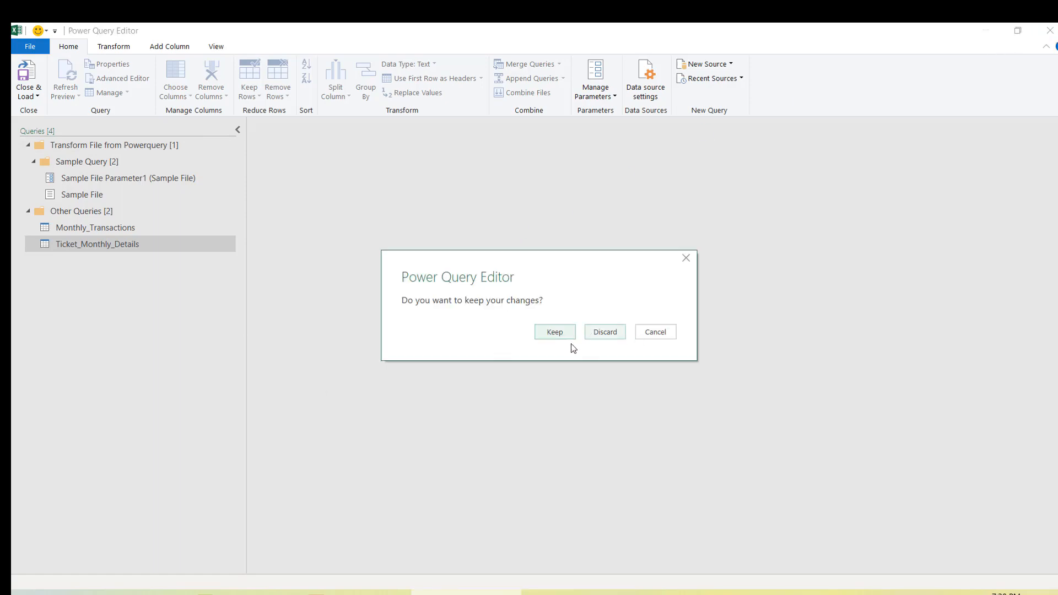
pyautogui.click(606, 332)
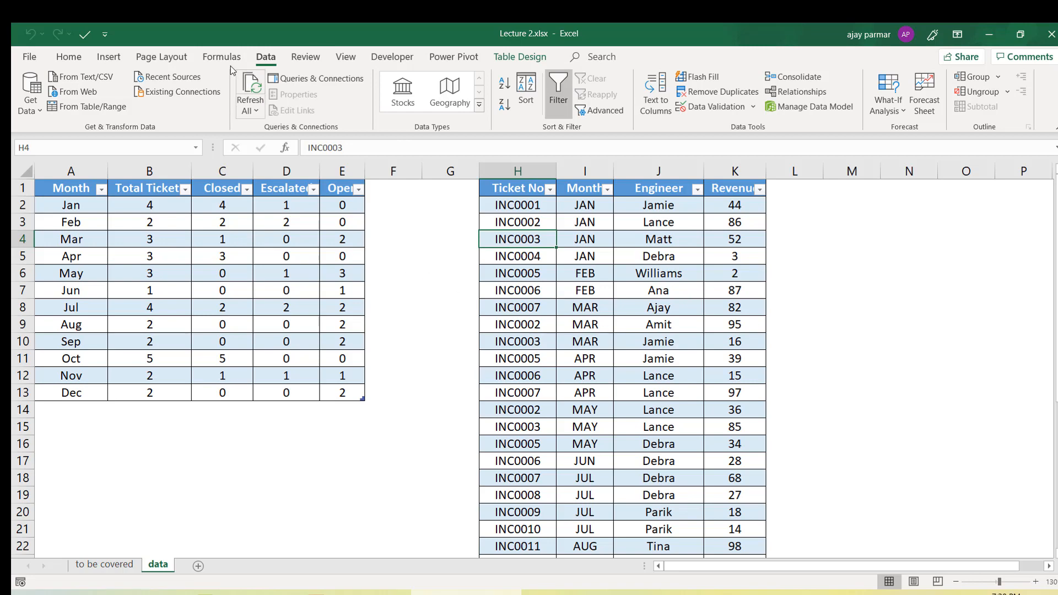
# - Open the Monthly_Transactions query from the workbook's existing queries in the Power Query Editor and expand the query list
pyautogui.click(309, 78)
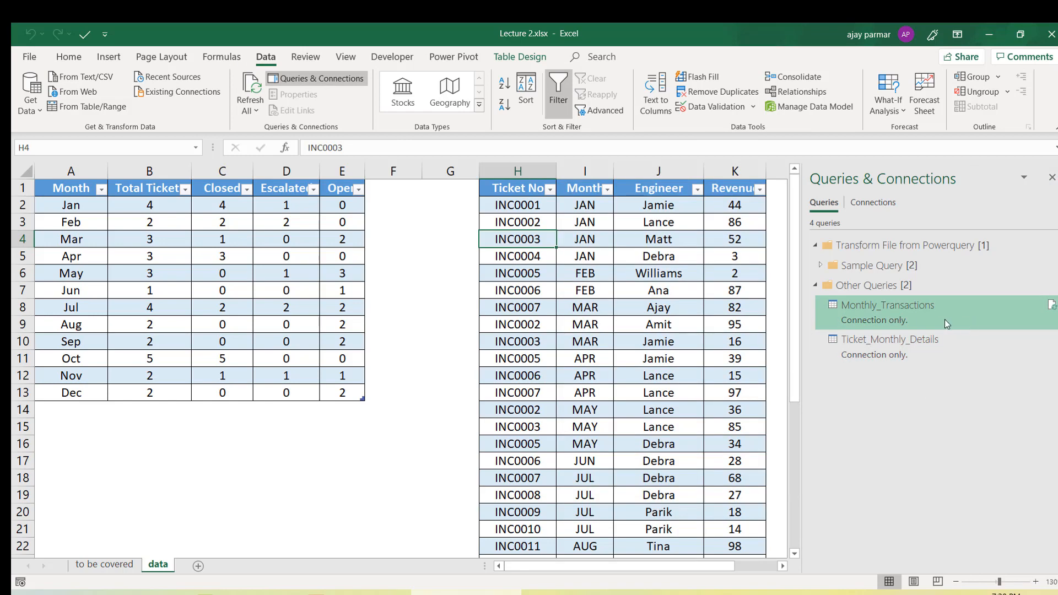
pyautogui.rightClick(921, 315)
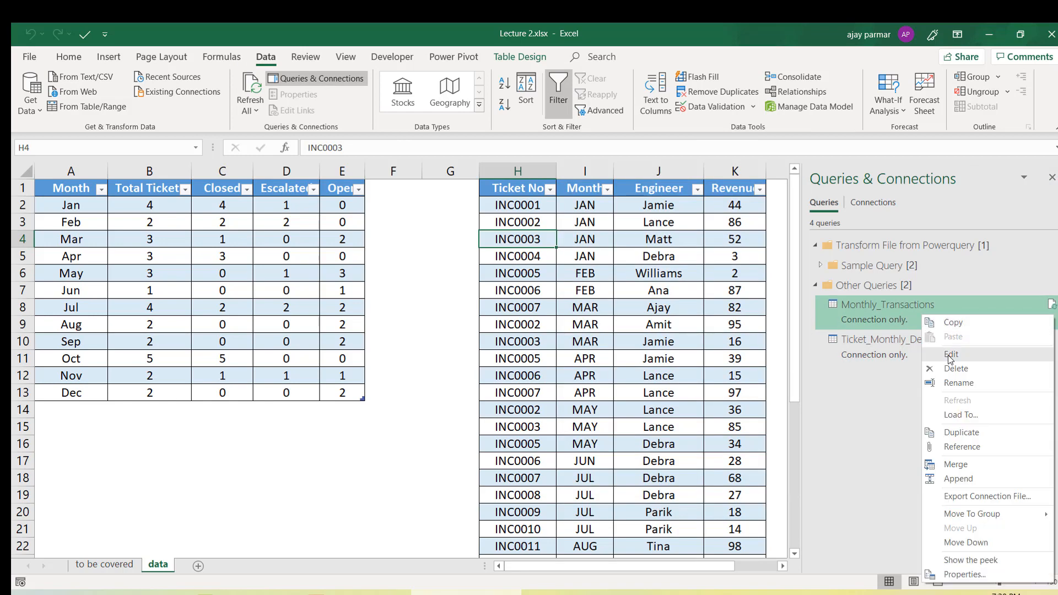
pyautogui.doubleClick(885, 312)
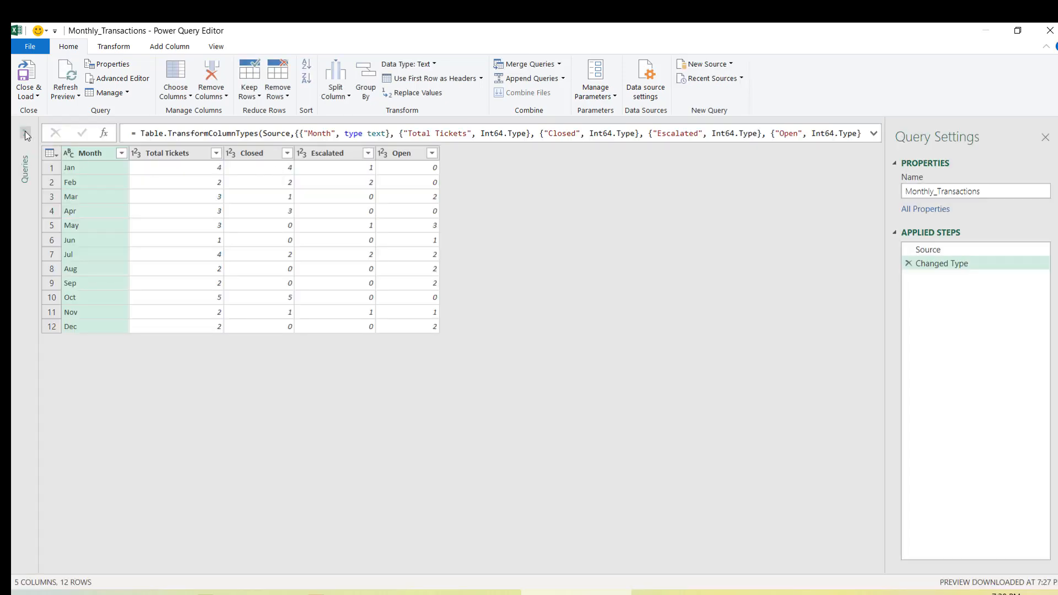
pyautogui.click(25, 133)
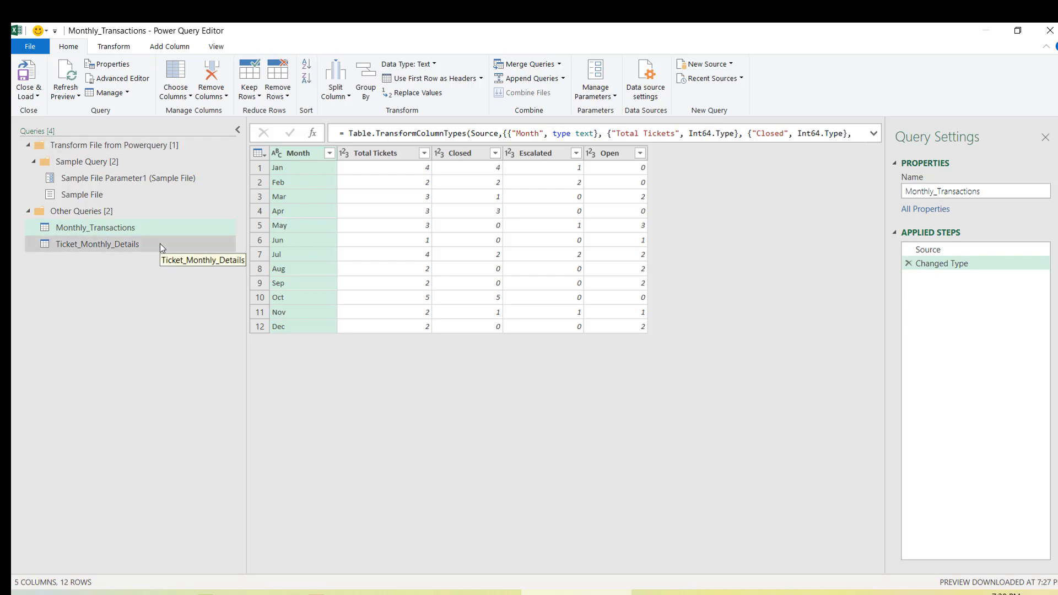
# - Compare the data previews of the Ticket_Monthly_Details and Monthly_Transactions queries by switching between them
pyautogui.click(108, 246)
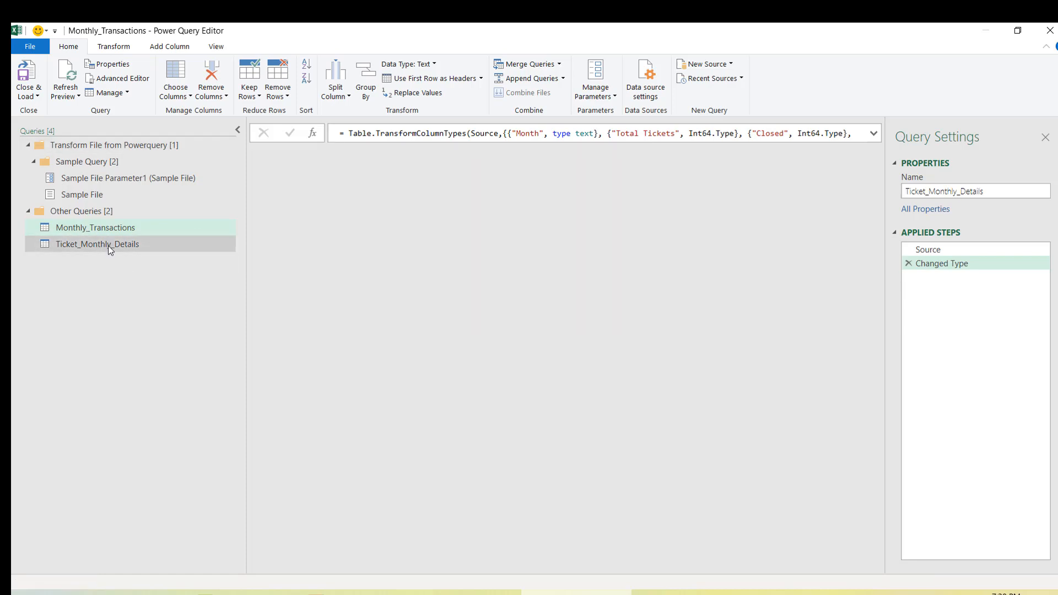
pyautogui.click(128, 231)
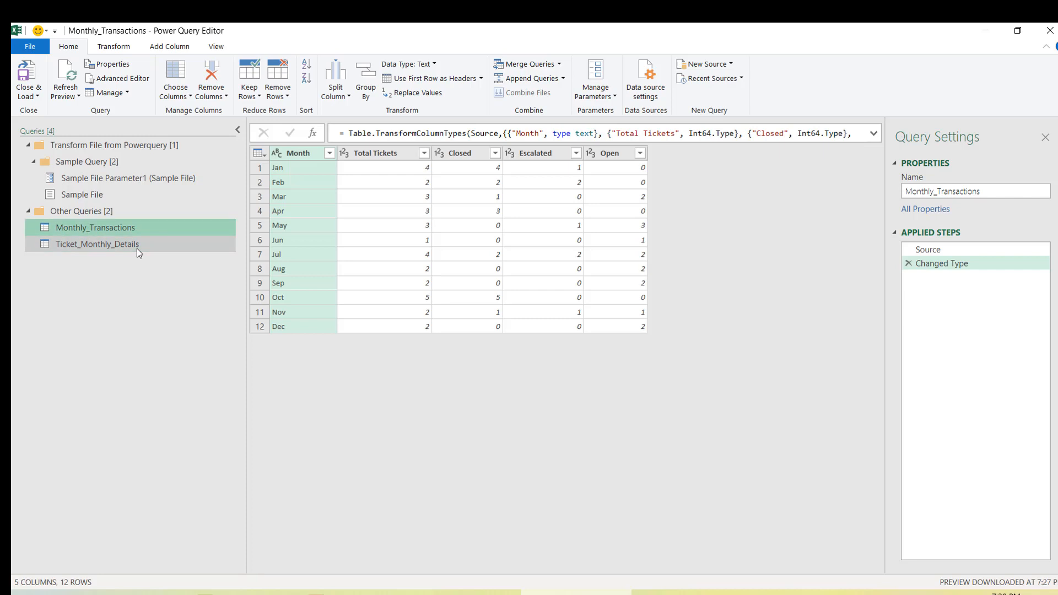
pyautogui.click(137, 249)
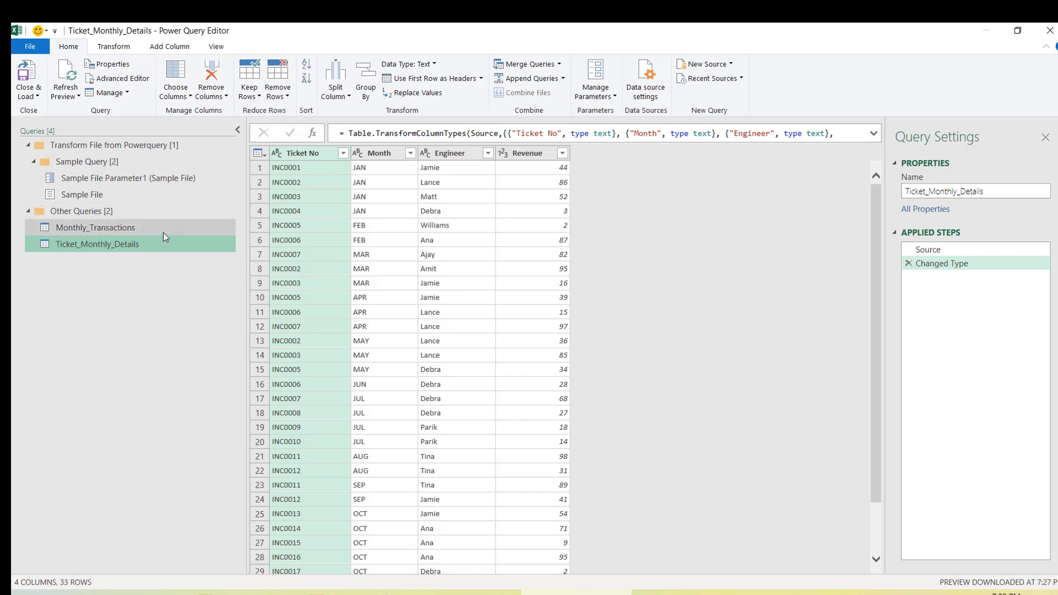
pyautogui.click(163, 232)
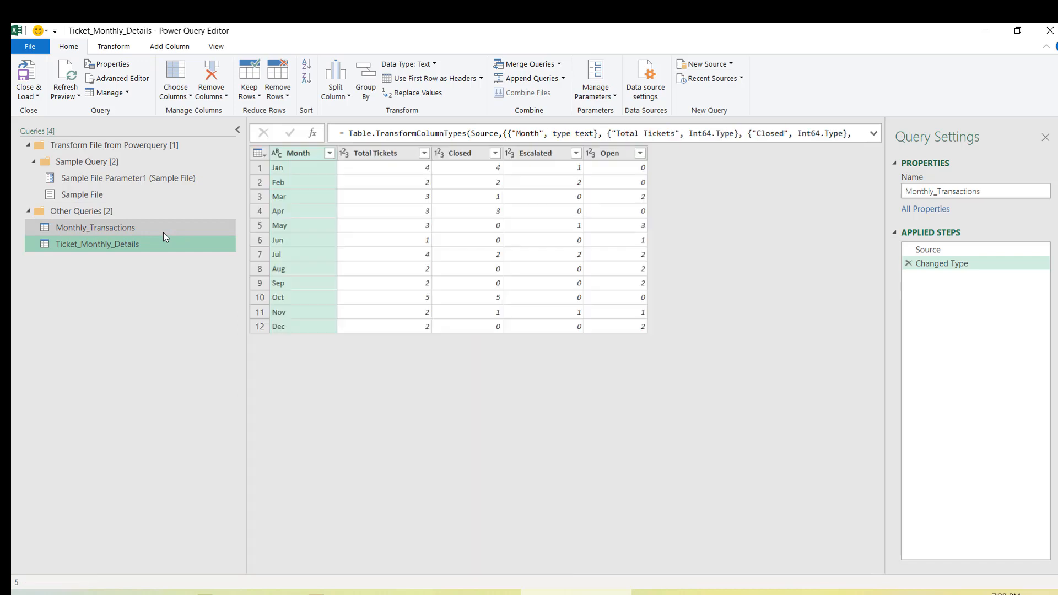
pyautogui.click(124, 245)
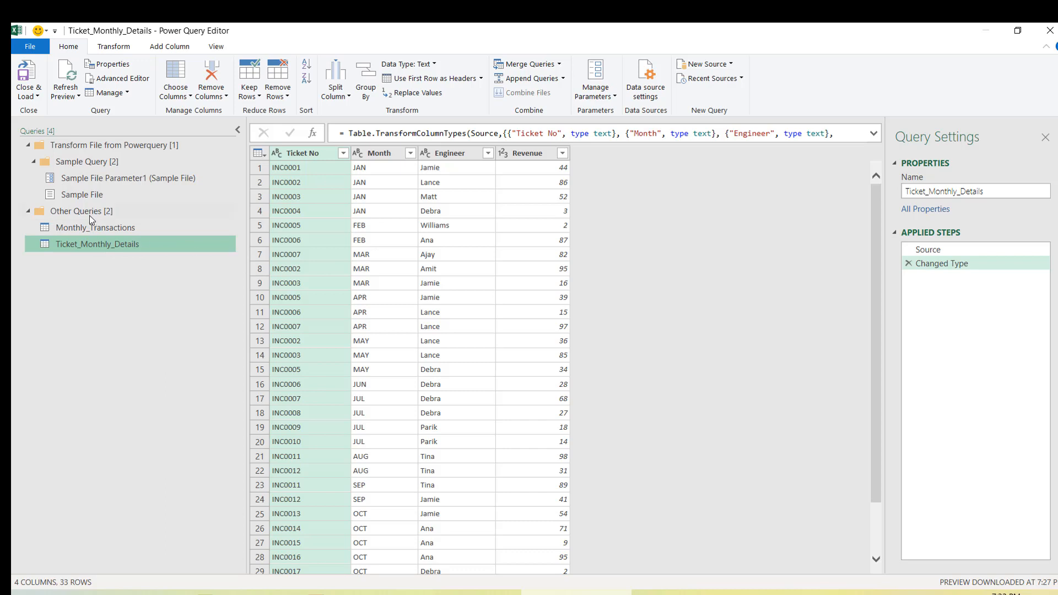
pyautogui.click(114, 227)
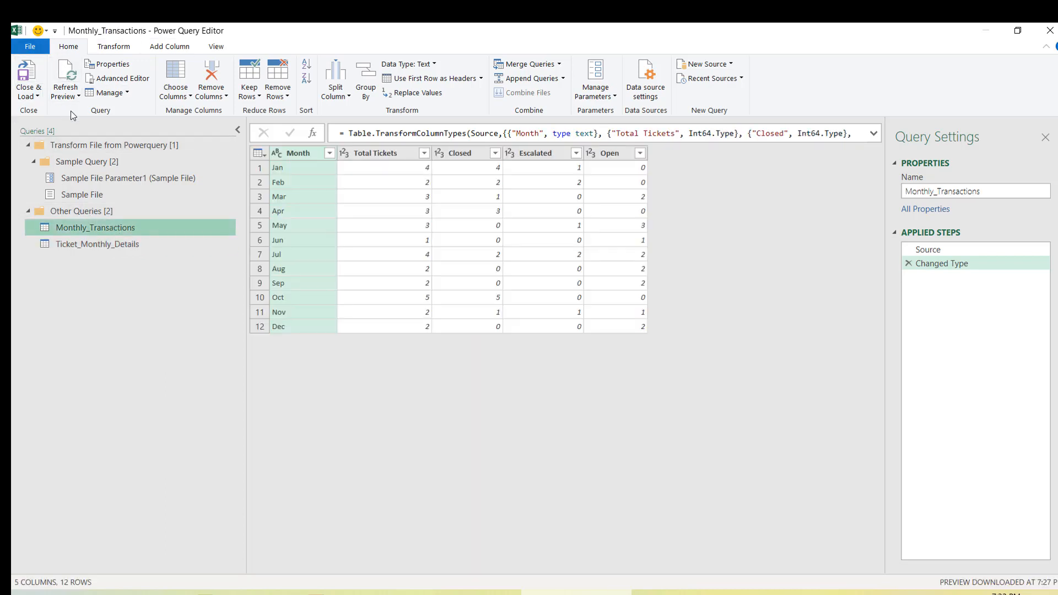
# - Close the Power Query Editor and the Queries & Connections pane to return to the data sheet
pyautogui.click(1051, 37)
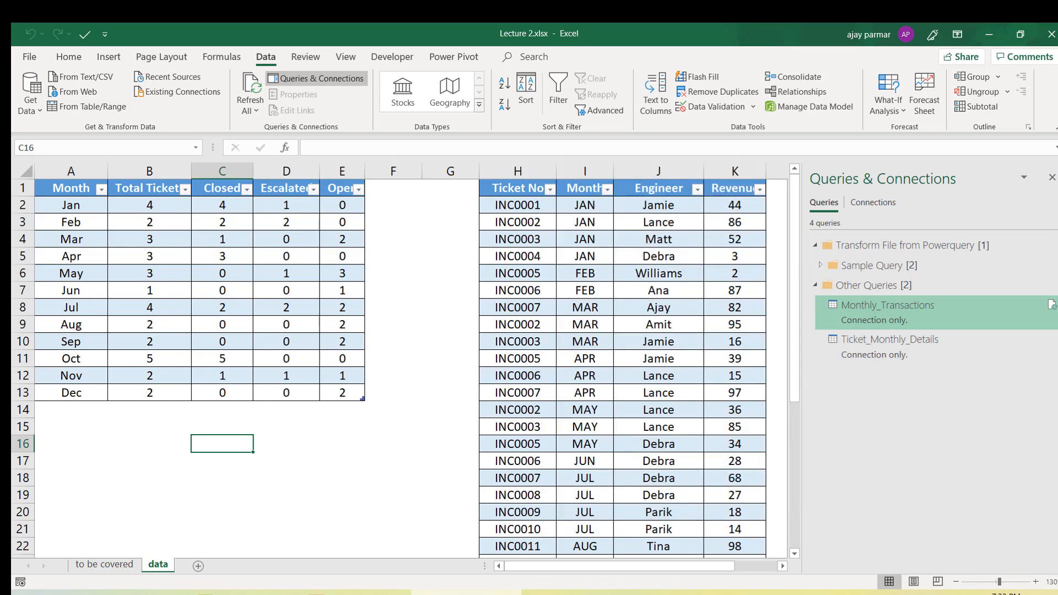
pyautogui.click(1052, 177)
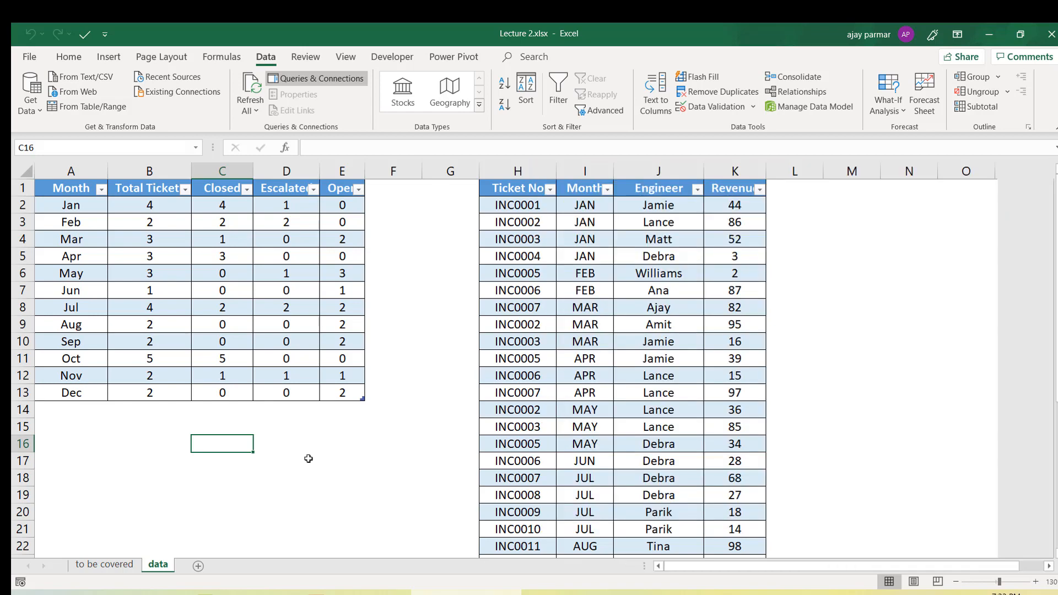
pyautogui.click(194, 494)
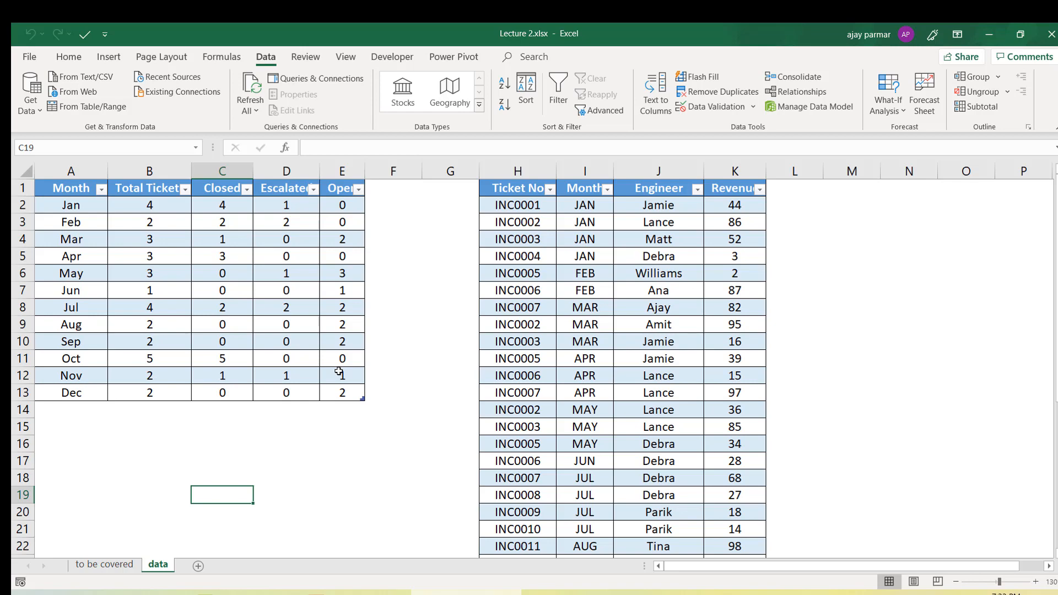
# - Reopen Monthly_Transactions in the Power Query Editor with all queries listed, and check its Close & Load options
pyautogui.click(334, 85)
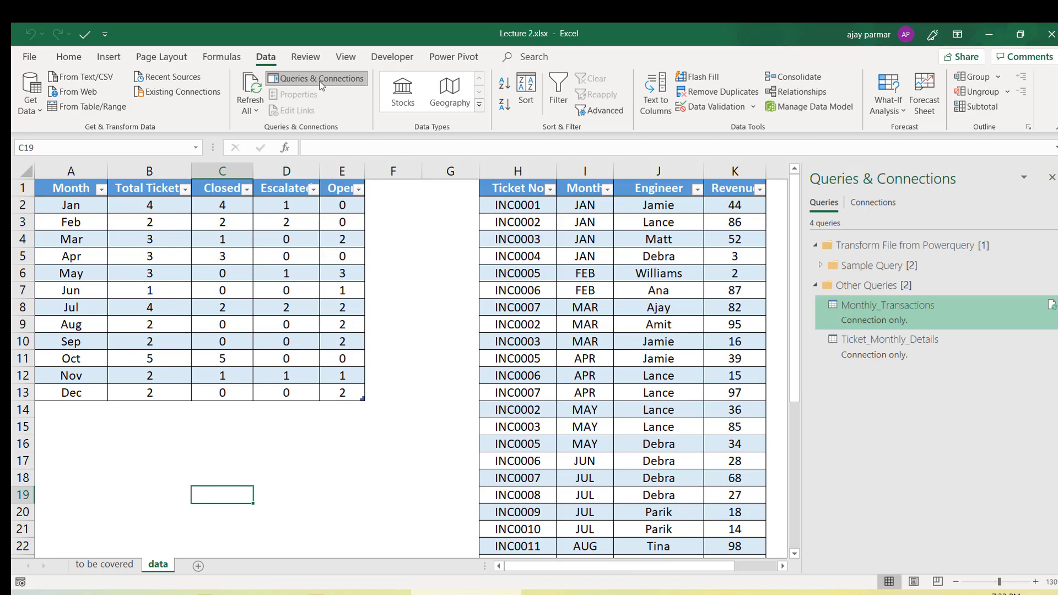
pyautogui.doubleClick(897, 311)
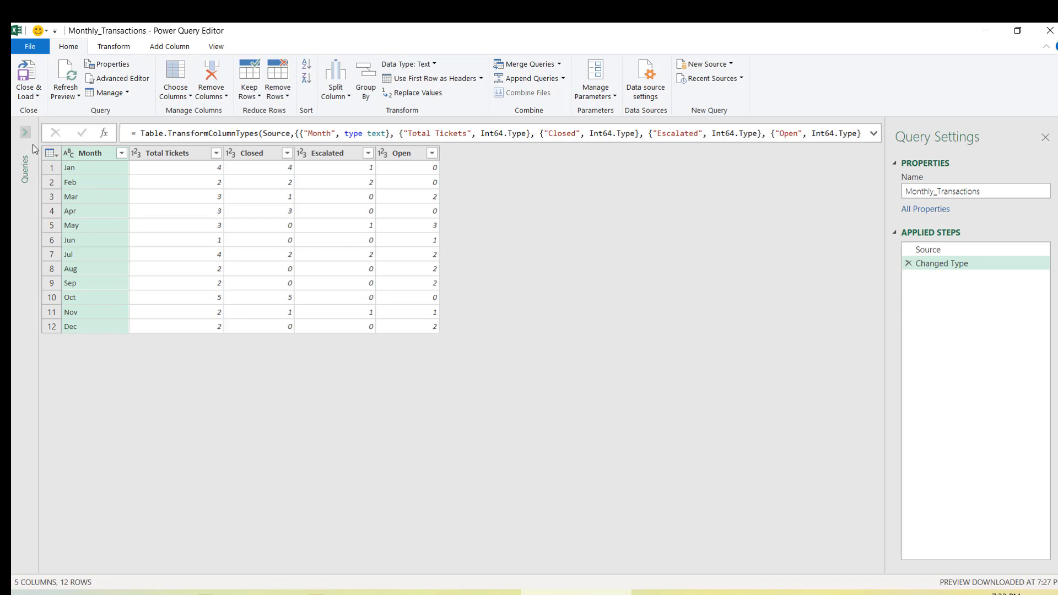
pyautogui.click(26, 132)
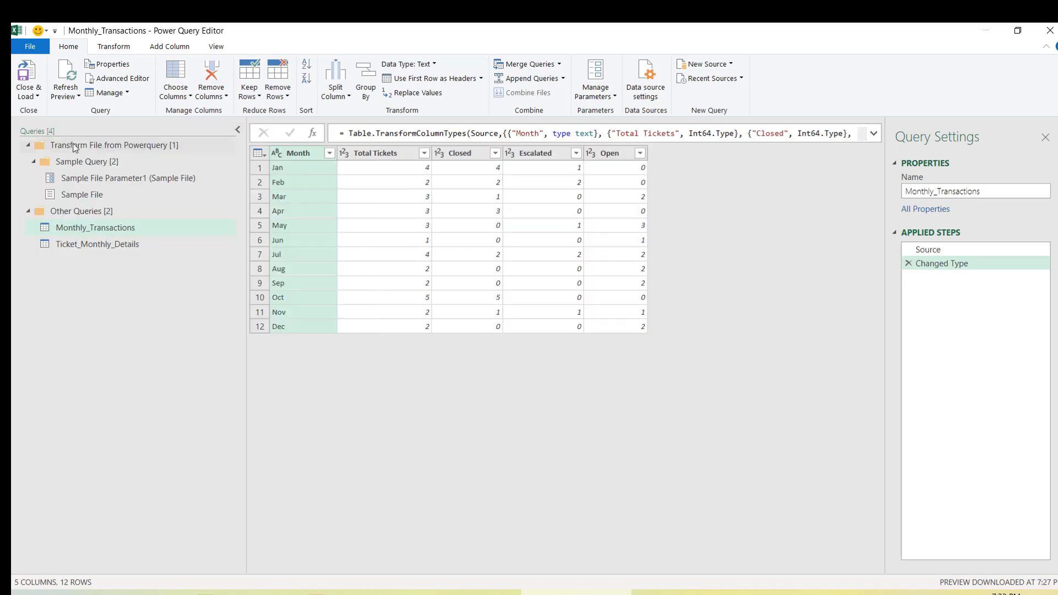
pyautogui.click(38, 97)
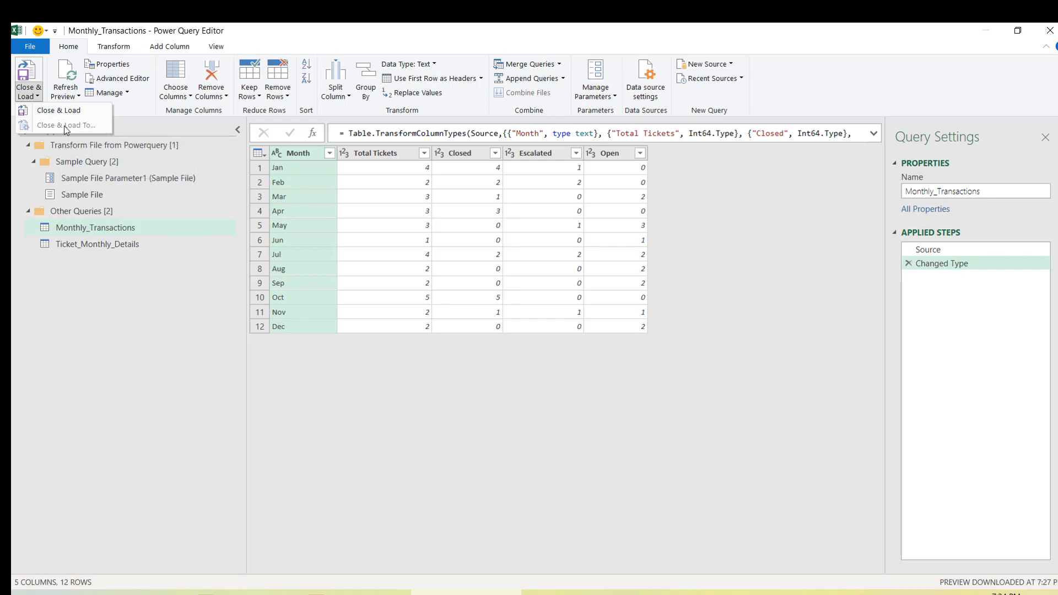
# - Switch to the Ticket_Monthly_Details query and check which Close & Load options are available for it
pyautogui.click(84, 245)
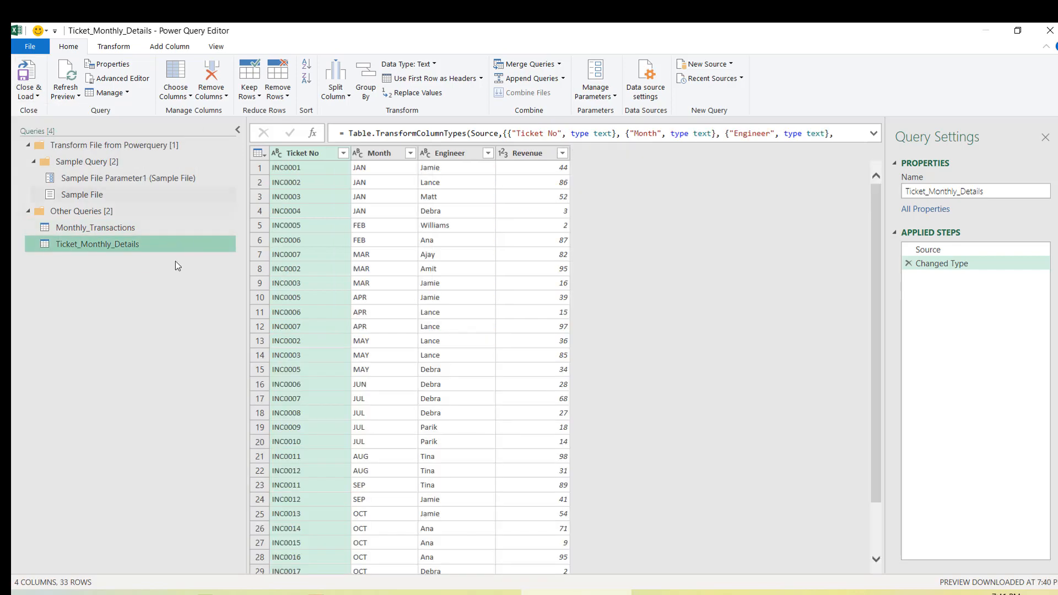
pyautogui.click(29, 93)
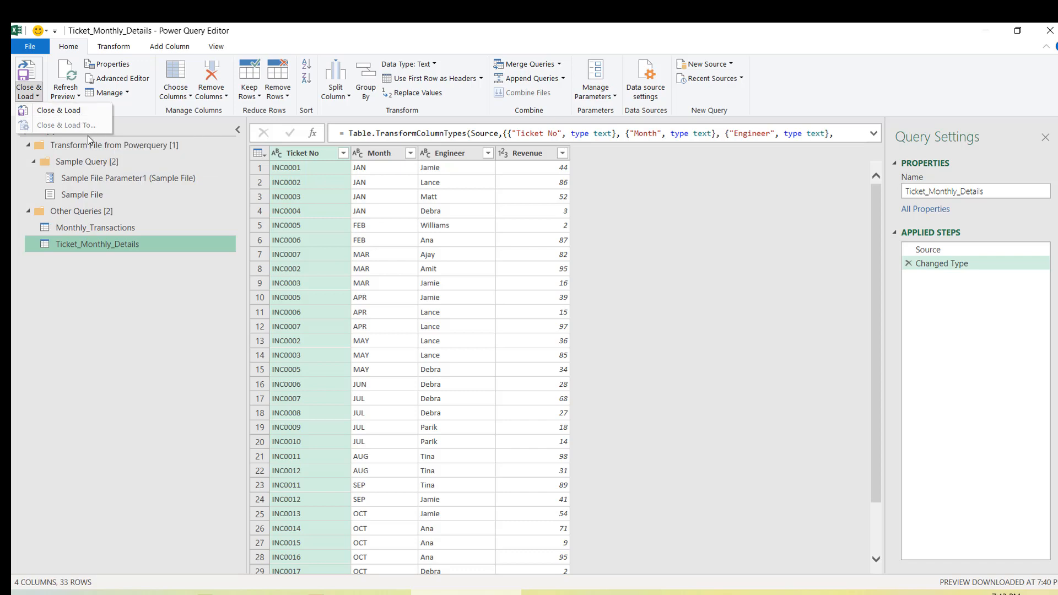
pyautogui.click(107, 247)
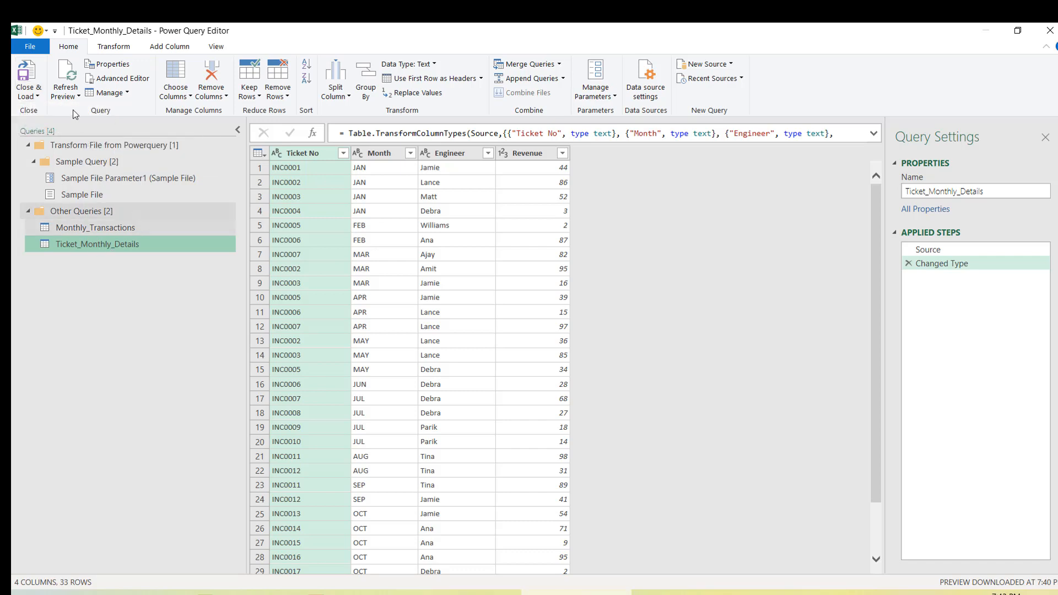
# - Leave the Power Query Editor, close the Queries & Connections pane, and look at Sheet3 before returning to the data sheet
pyautogui.click(1051, 30)
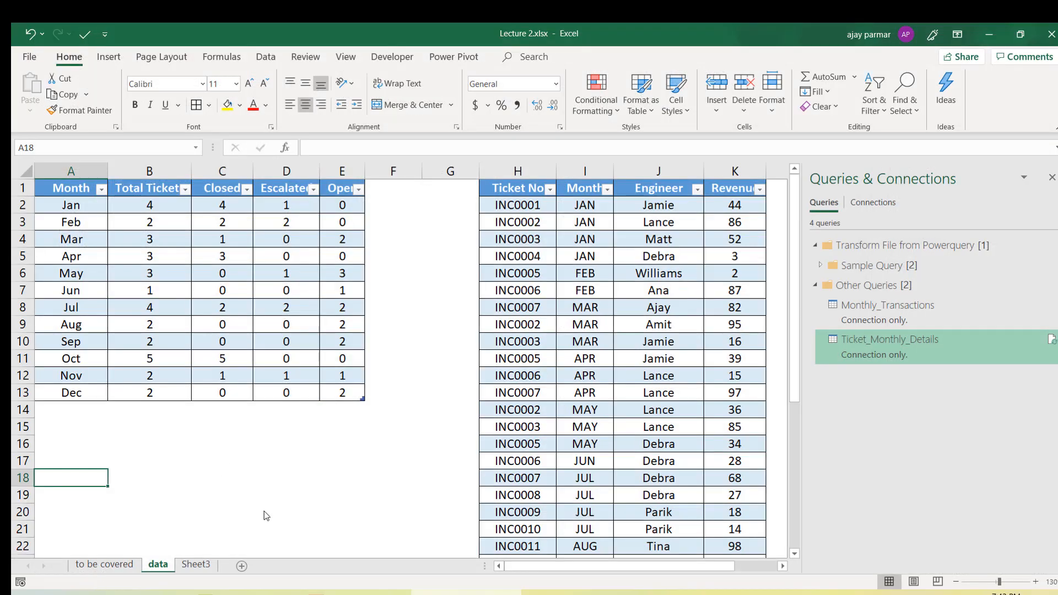
pyautogui.click(1051, 180)
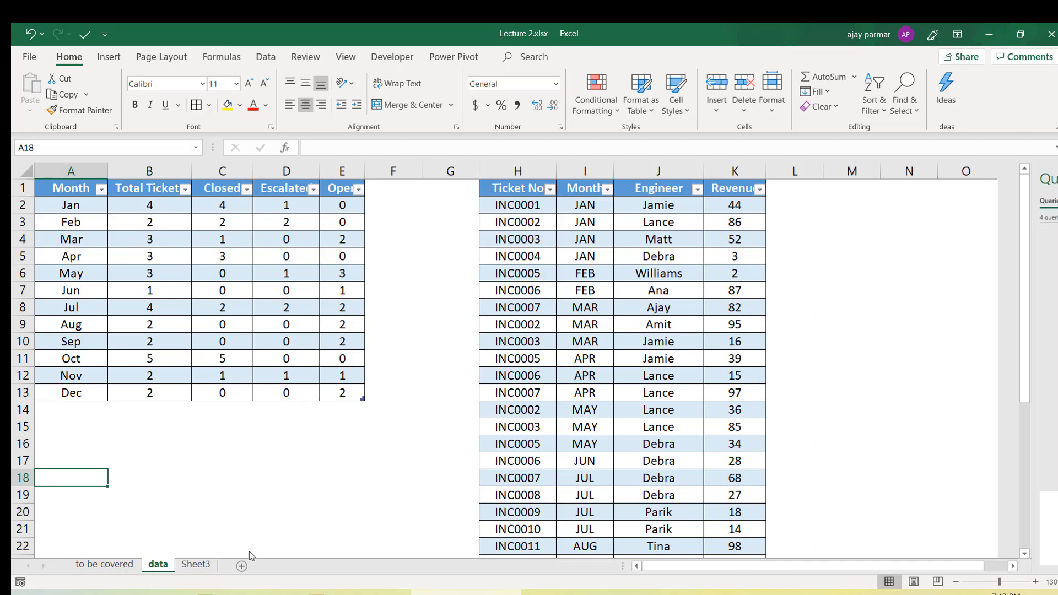
pyautogui.click(196, 564)
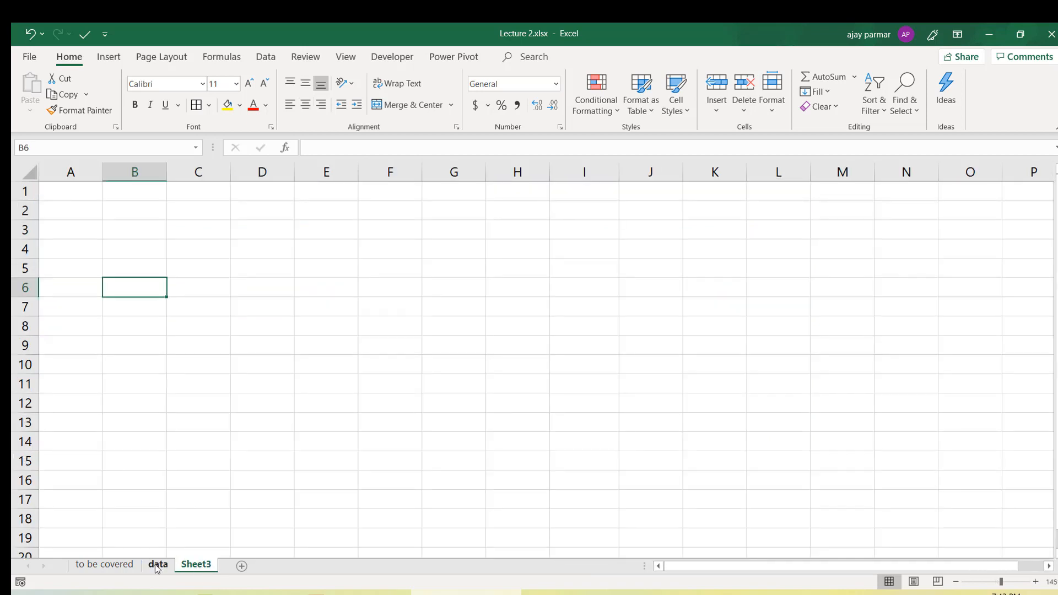
pyautogui.click(157, 565)
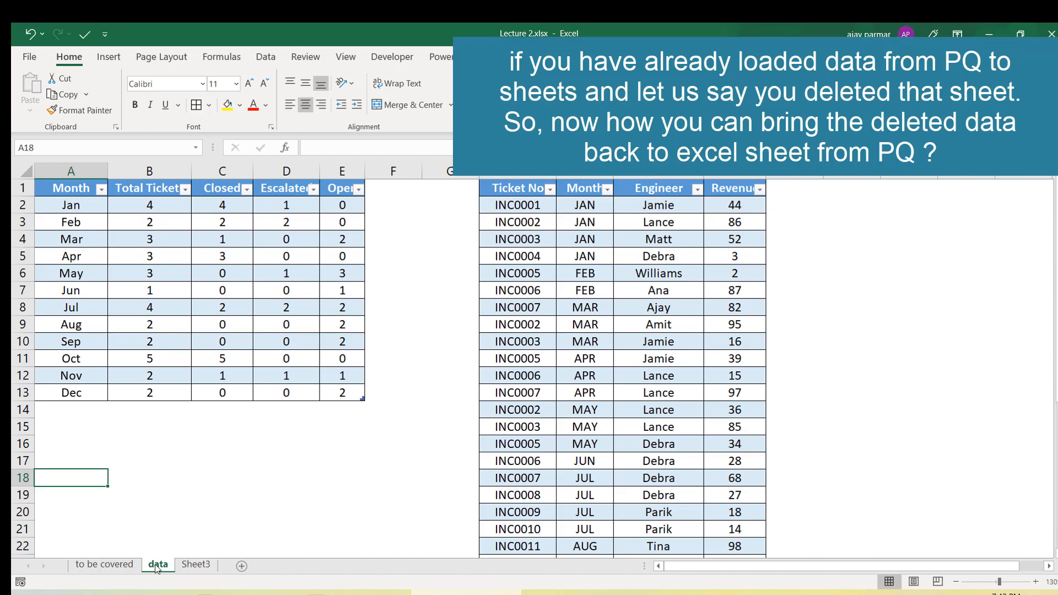
# - Open the Ticket_Monthly_Details query from Queries & Connections in the Power Query Editor and expand the query list
pyautogui.click(264, 252)
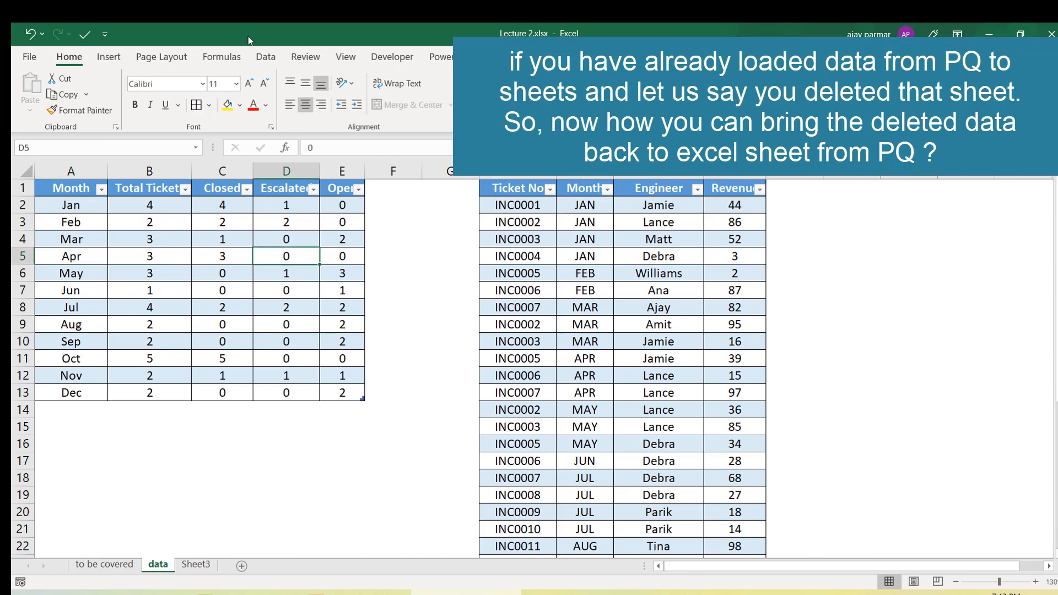
pyautogui.click(265, 56)
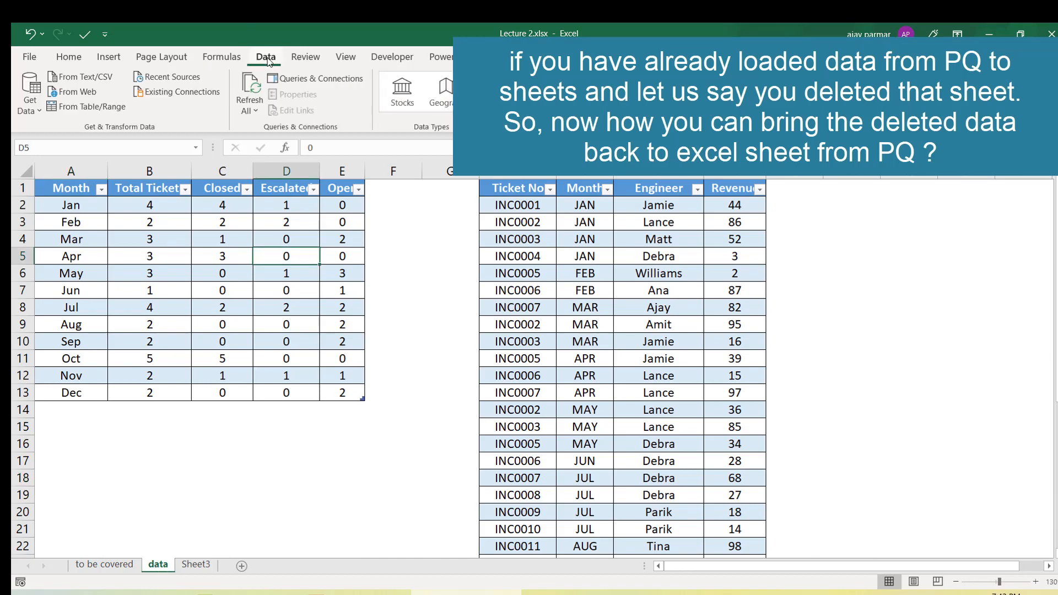
pyautogui.click(328, 86)
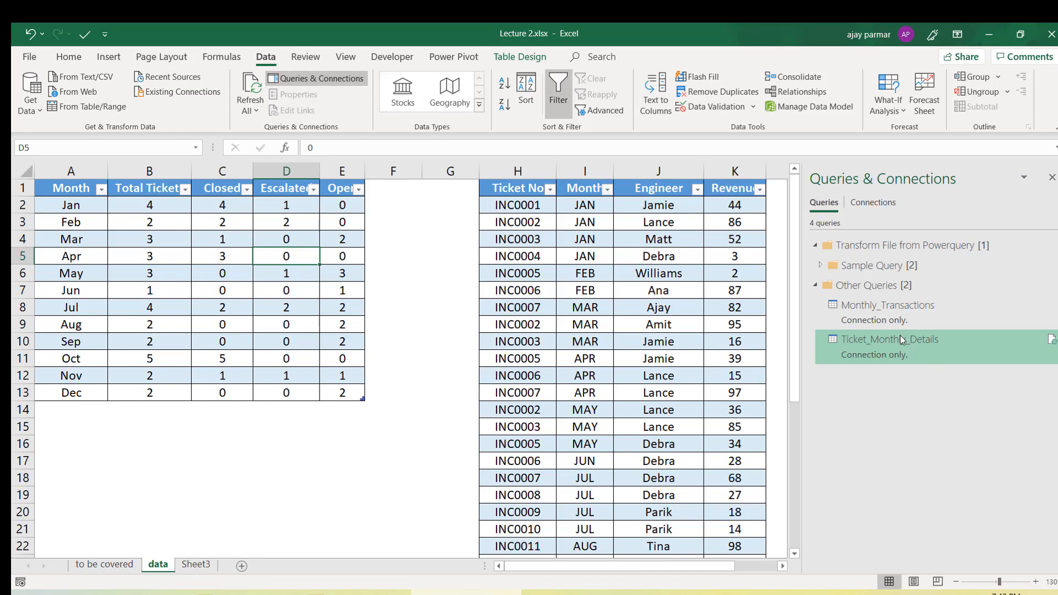
pyautogui.doubleClick(918, 349)
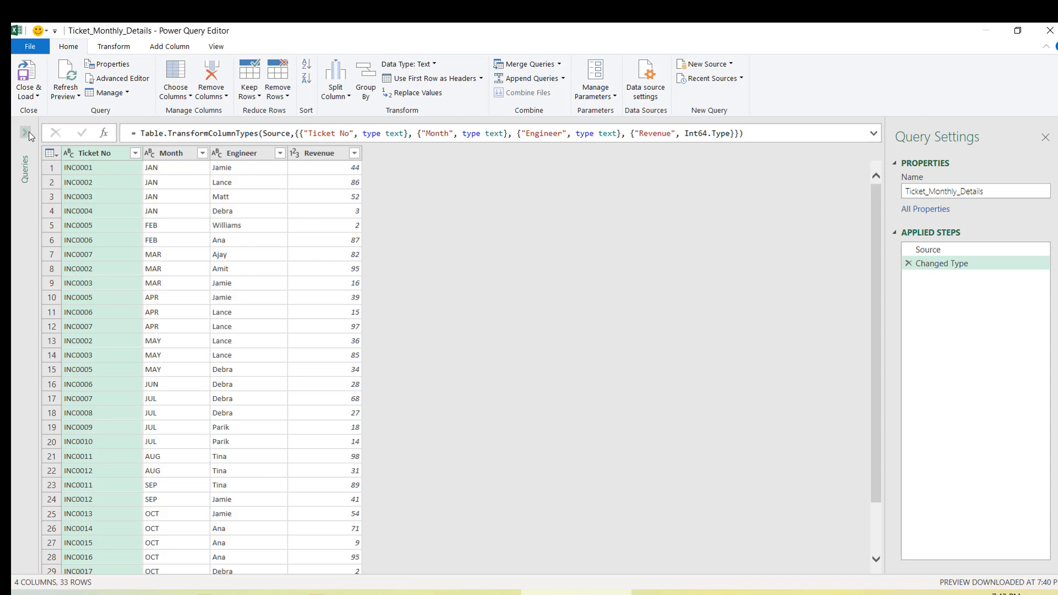
pyautogui.click(26, 133)
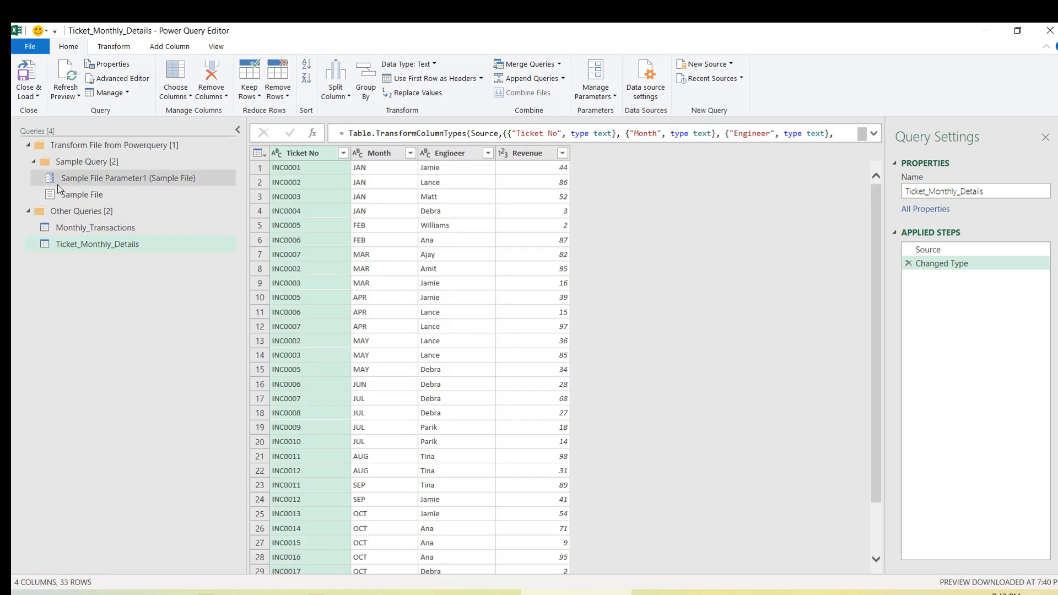
# - Check the Close & Load options for the Ticket_Monthly_Details query, then close and load it
pyautogui.click(99, 246)
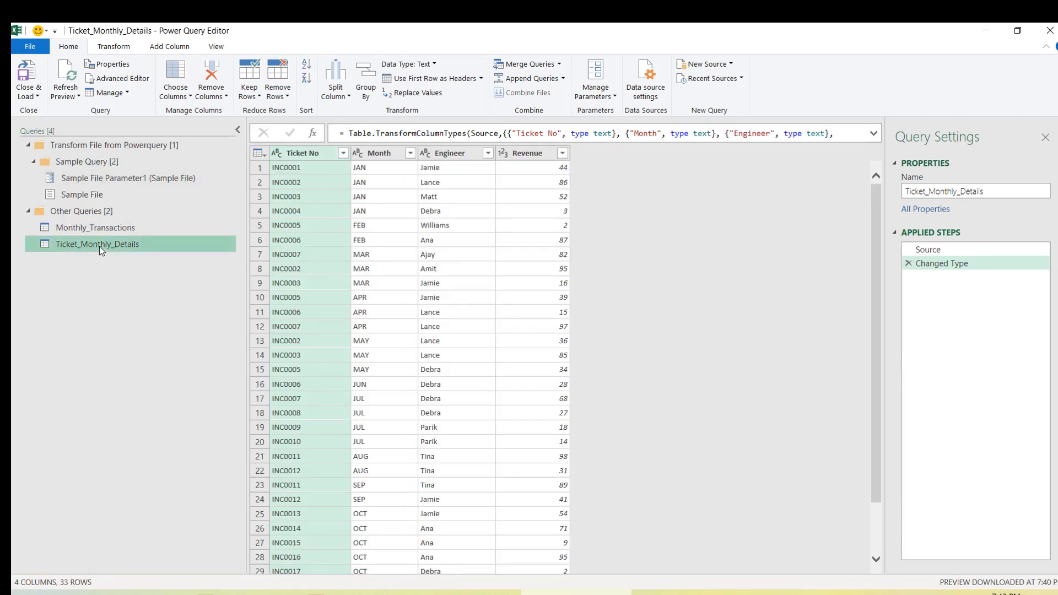
pyautogui.click(38, 97)
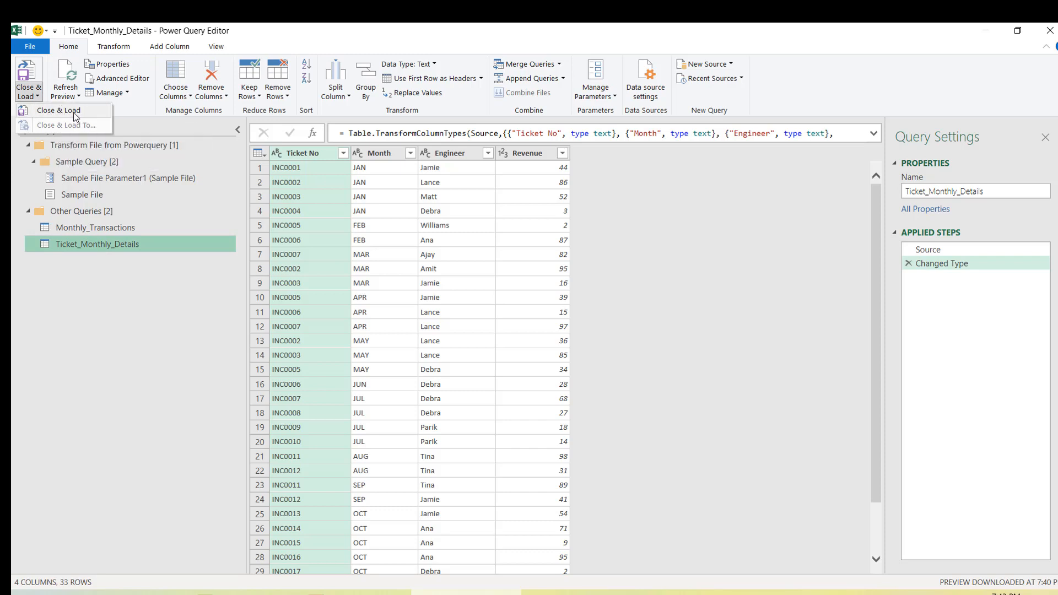
pyautogui.click(73, 112)
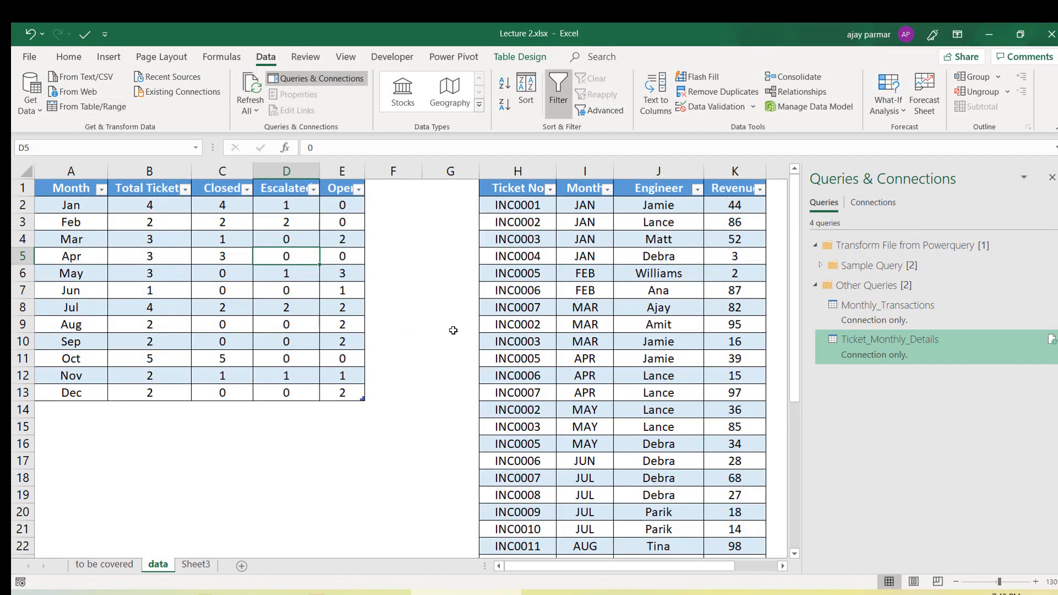
# - Load the Ticket_Monthly_Details query from Queries & Connections as a table on a new worksheet
pyautogui.click(320, 344)
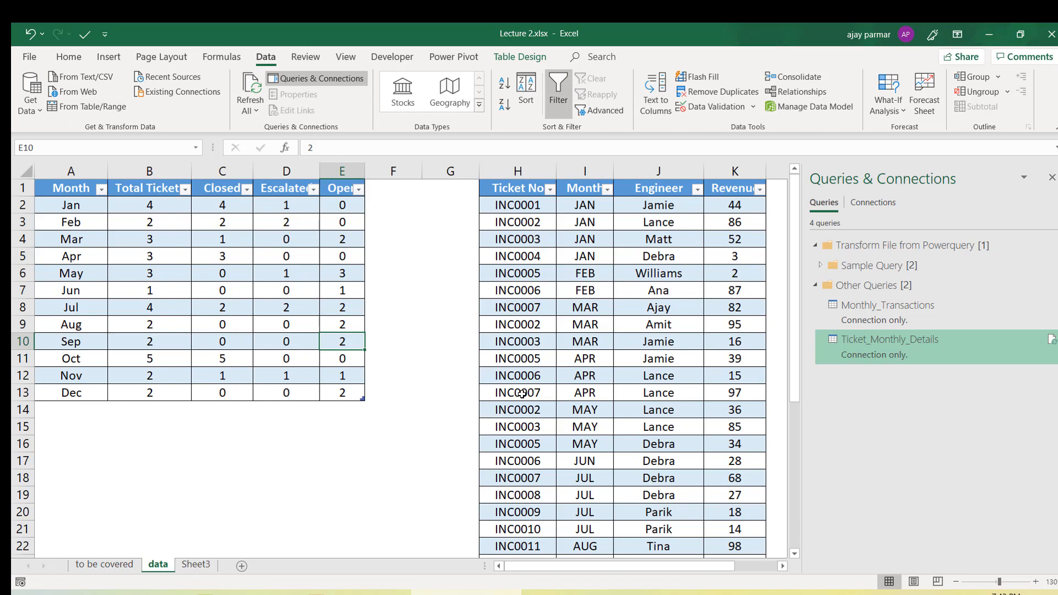
pyautogui.moveTo(896, 340)
pyautogui.rightClick(917, 354)
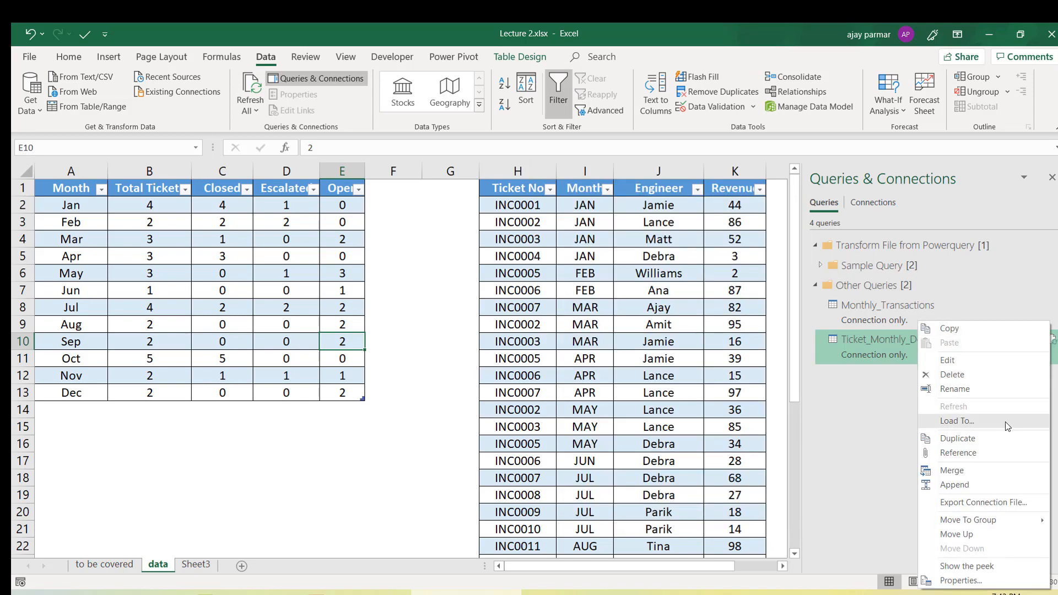
pyautogui.click(959, 421)
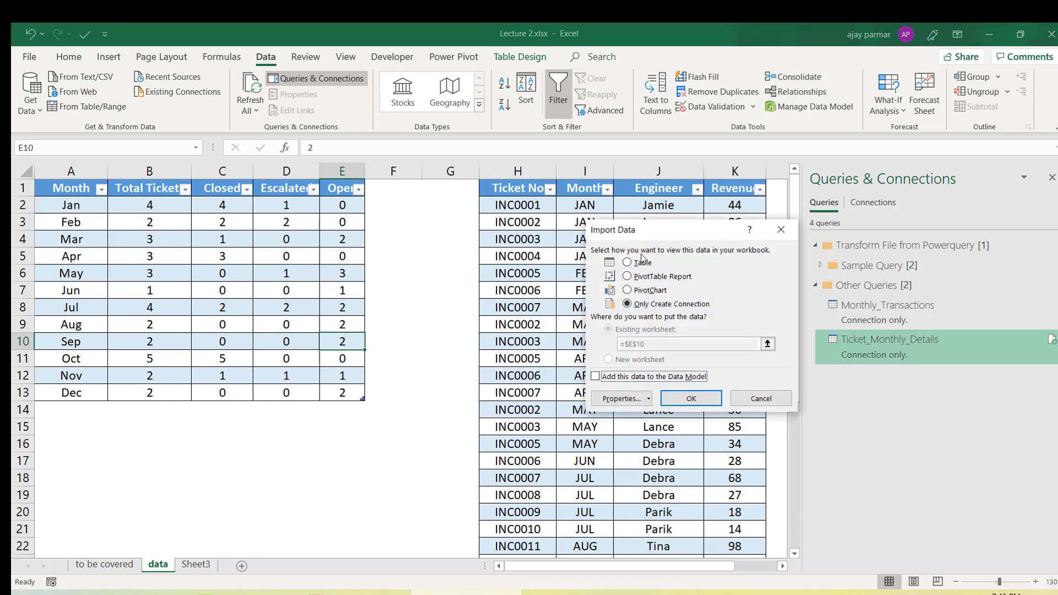
pyautogui.click(644, 264)
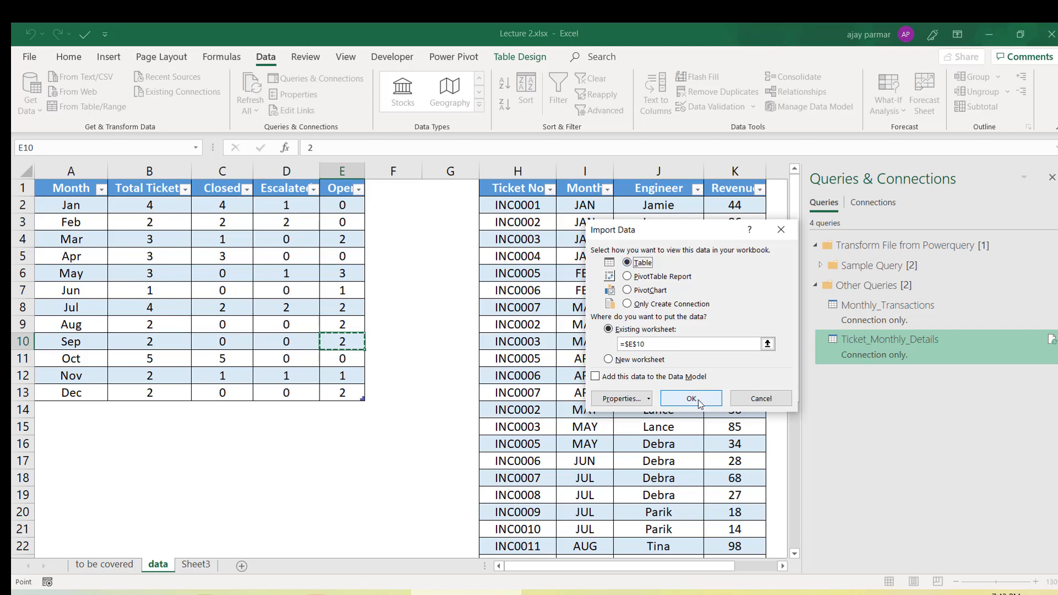
pyautogui.click(639, 360)
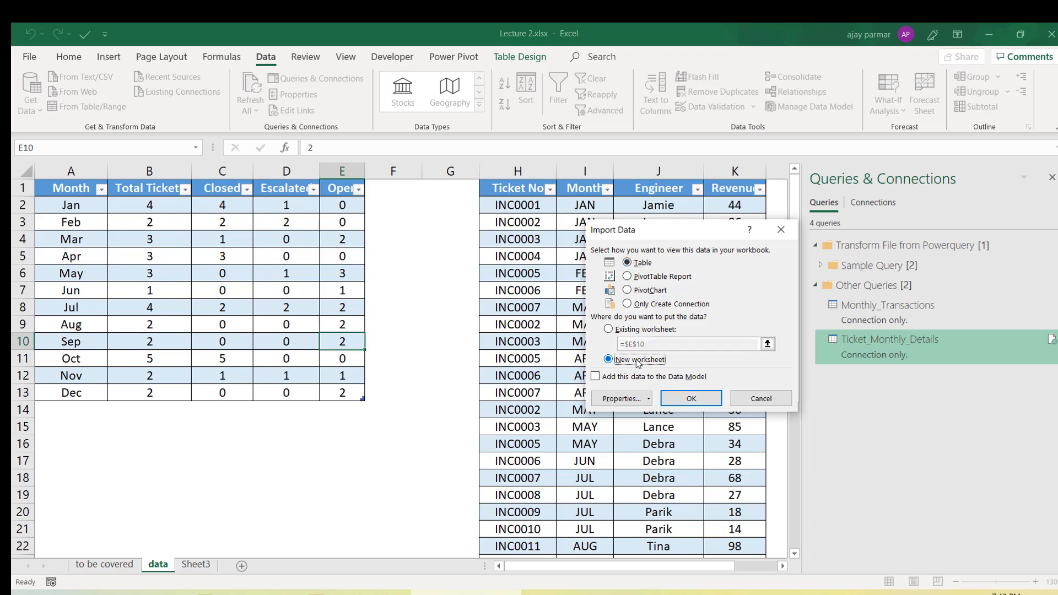
pyautogui.click(692, 400)
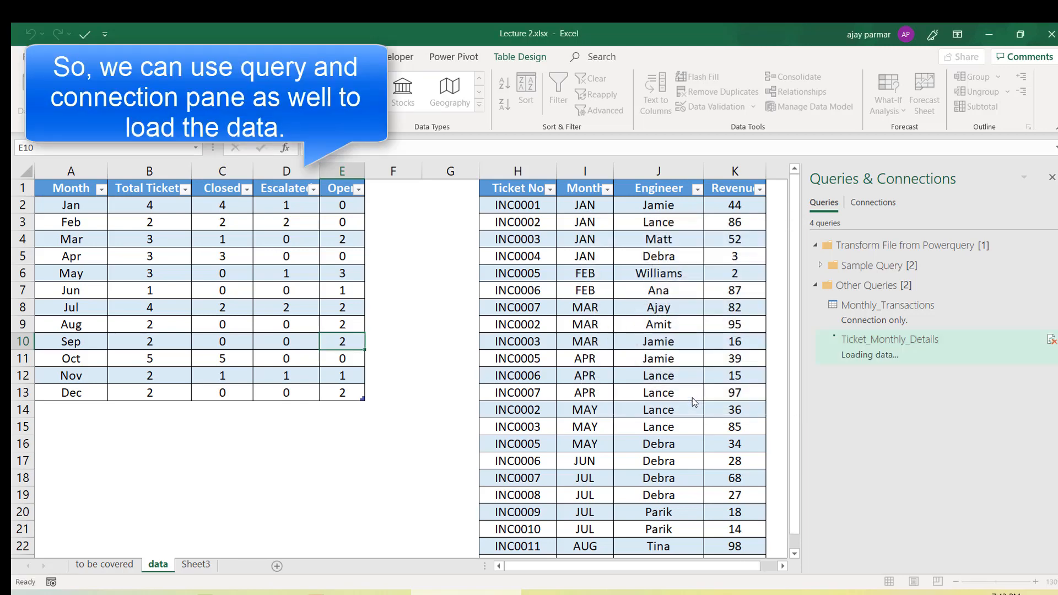
pyautogui.click(136, 208)
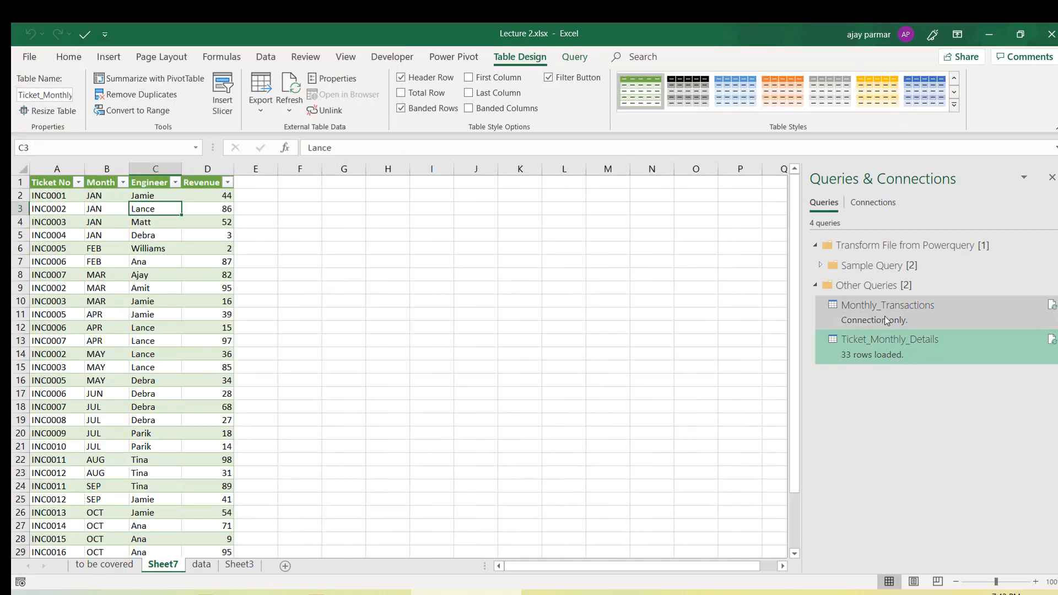
# - Change the Ticket_Monthly_Details load destination to a PivotTable Report on a new worksheet, accepting deletion of its existing table
pyautogui.rightClick(888, 352)
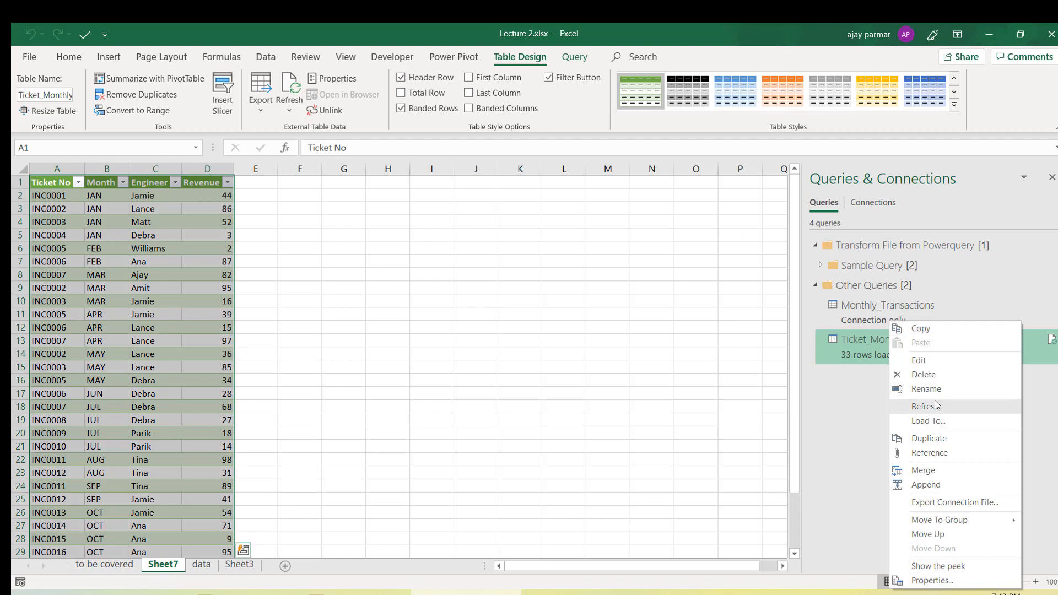
pyautogui.click(928, 422)
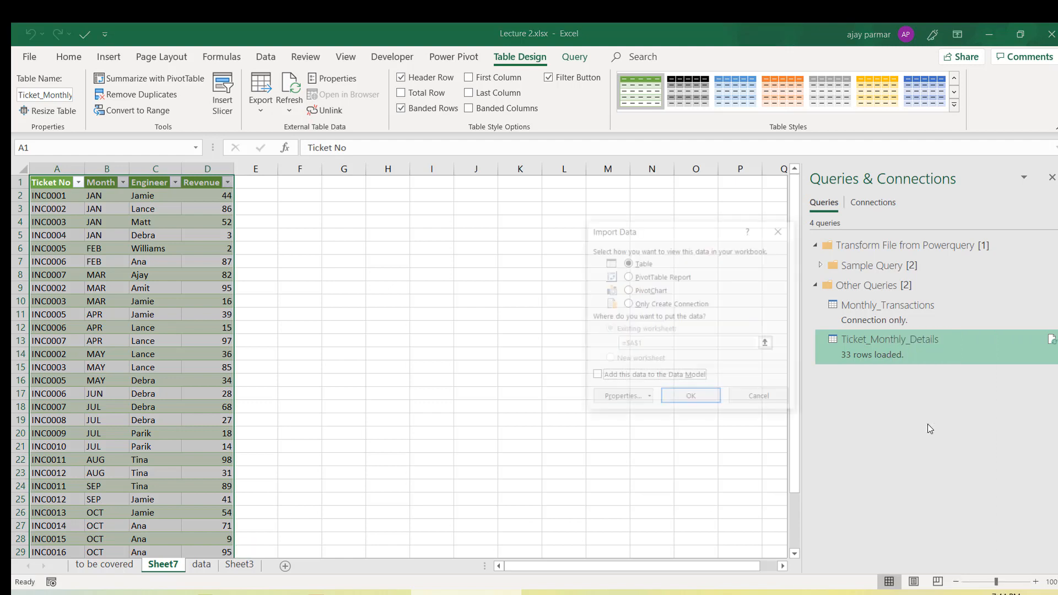
pyautogui.click(652, 277)
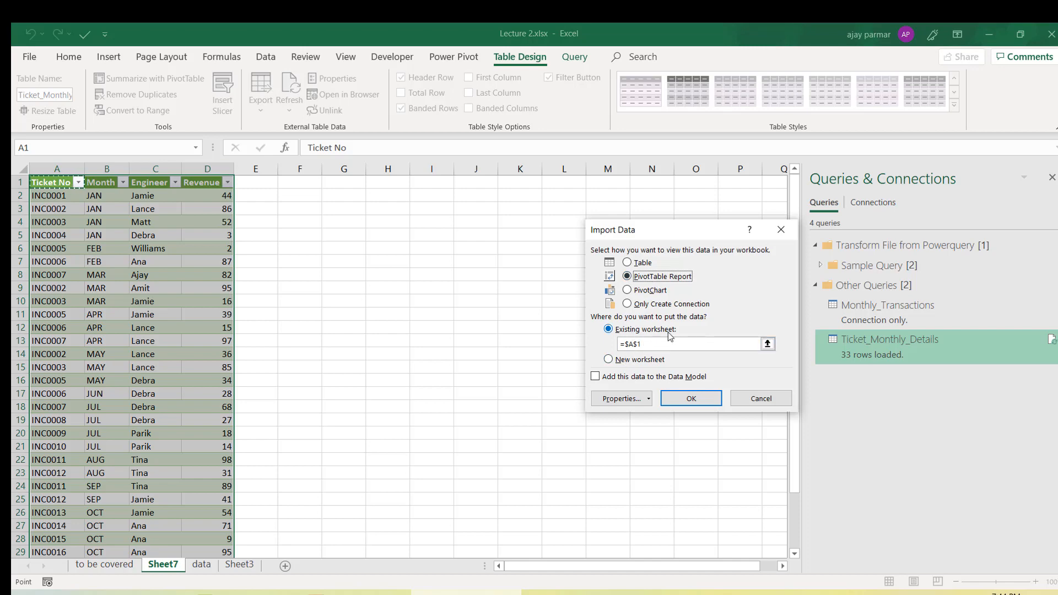
pyautogui.click(623, 363)
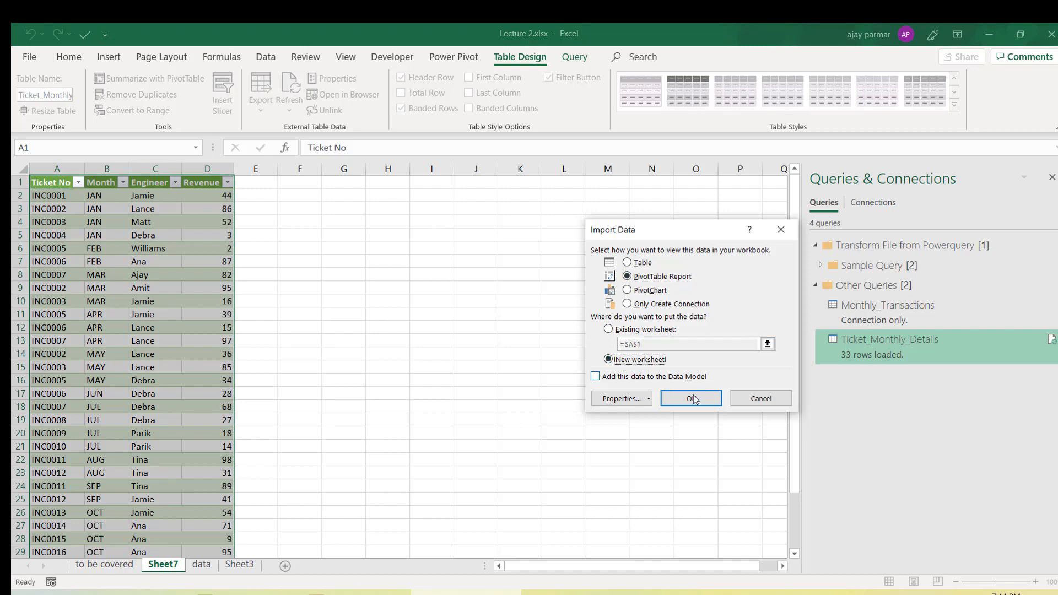
pyautogui.click(693, 400)
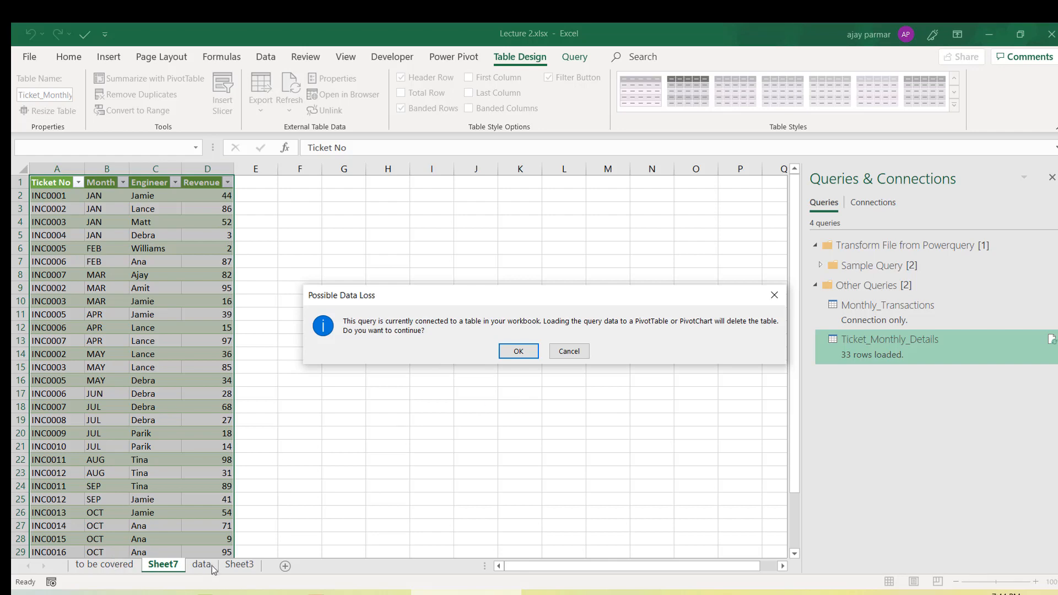
pyautogui.click(521, 352)
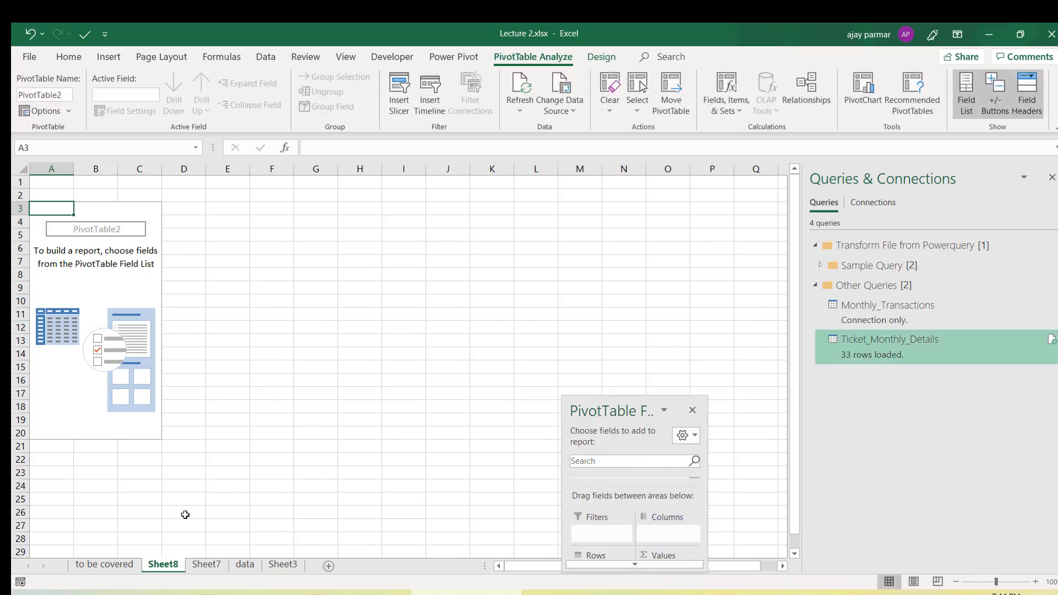
# - Look at Sheet7 and the data sheet, and delete the blank Sheet3
pyautogui.click(212, 567)
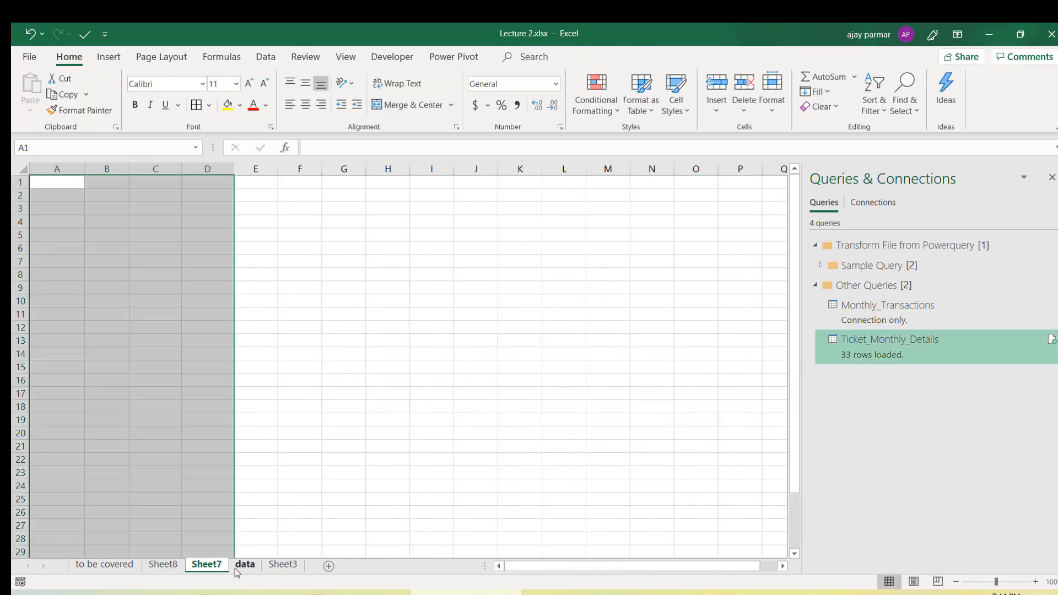
pyautogui.click(235, 568)
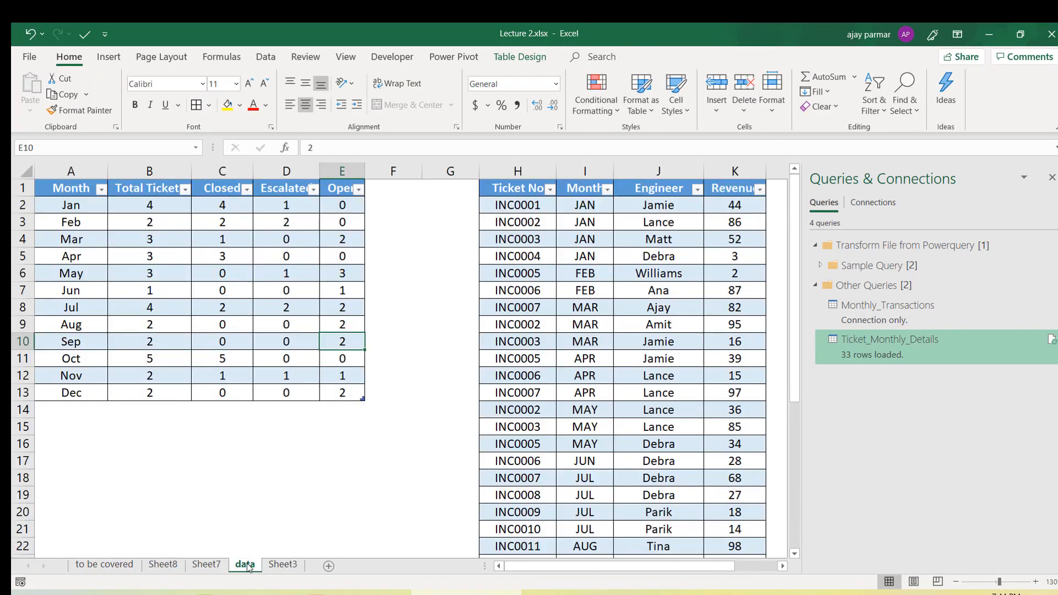
pyautogui.click(285, 567)
pyautogui.rightClick(285, 567)
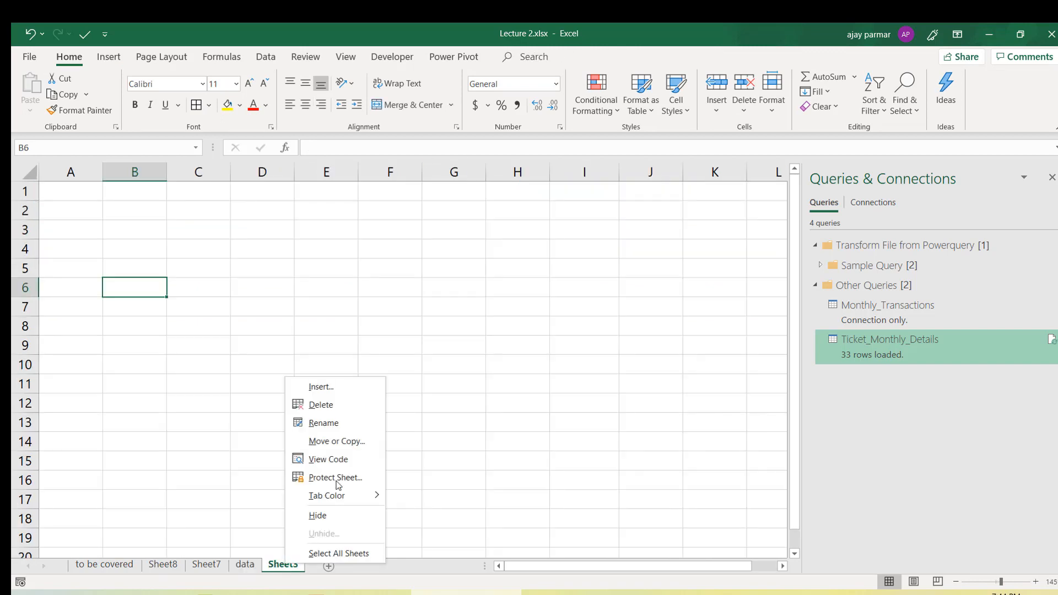
pyautogui.click(324, 404)
pyautogui.click(518, 352)
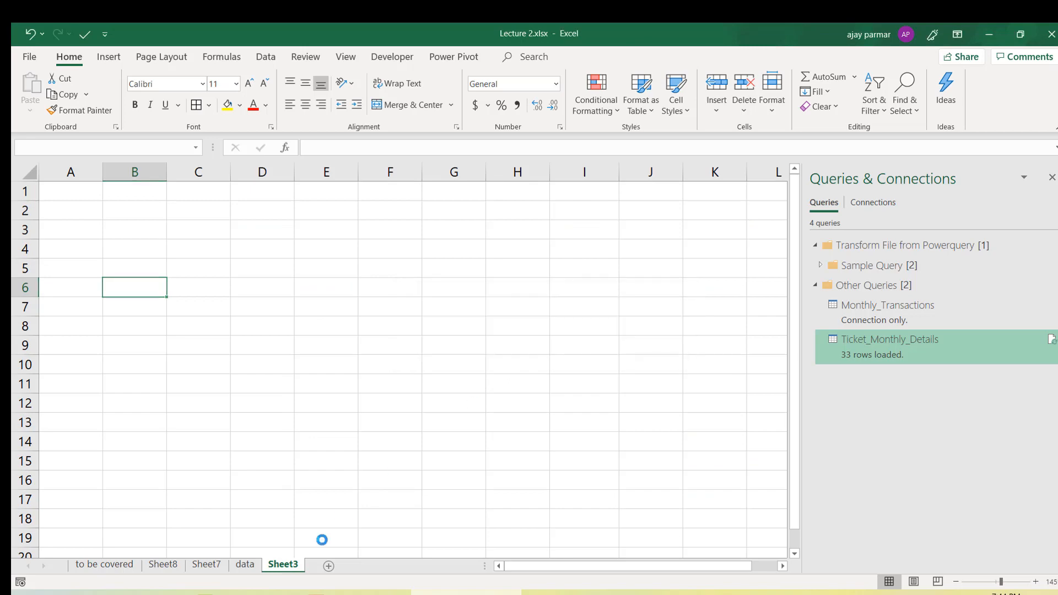
# - Delete the emptied Sheet7 permanently from the workbook
pyautogui.click(214, 564)
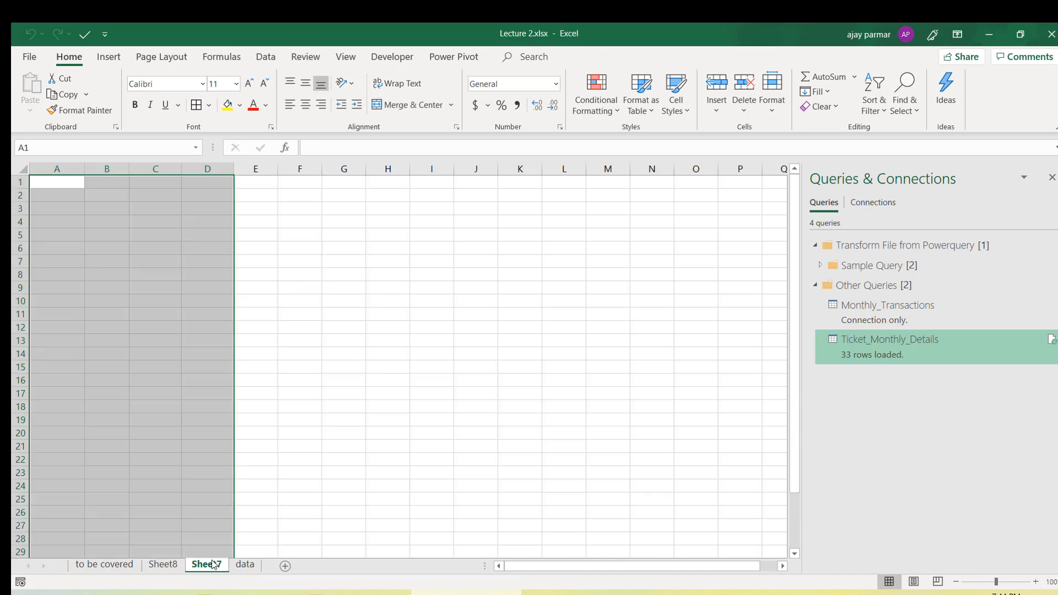
pyautogui.rightClick(214, 564)
pyautogui.click(272, 405)
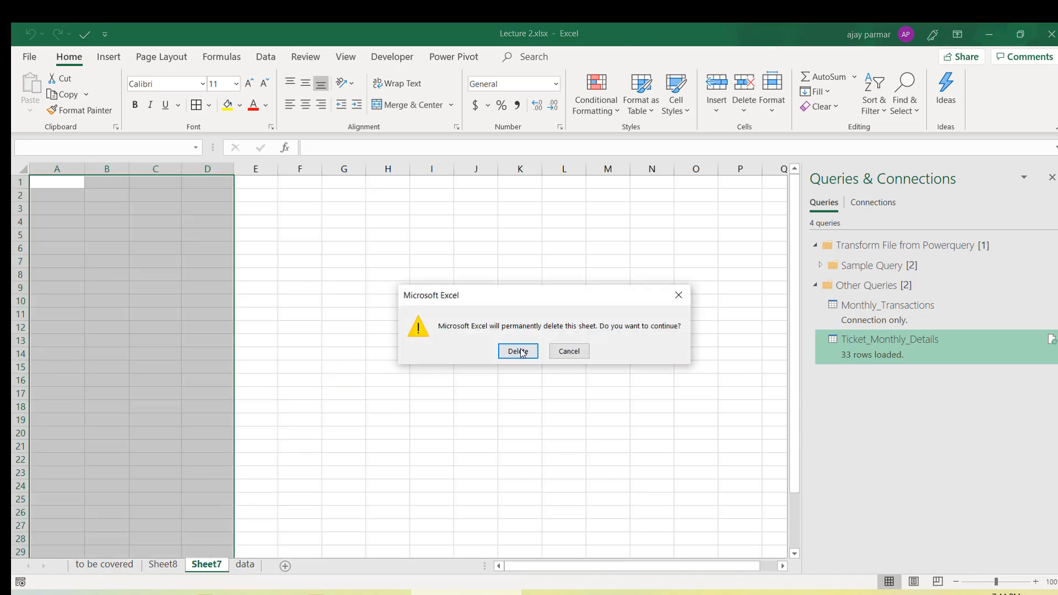
pyautogui.click(518, 351)
# - Show the PivotTable field list on Sheet8 and enlarge it until all query fields fit
pyautogui.click(163, 564)
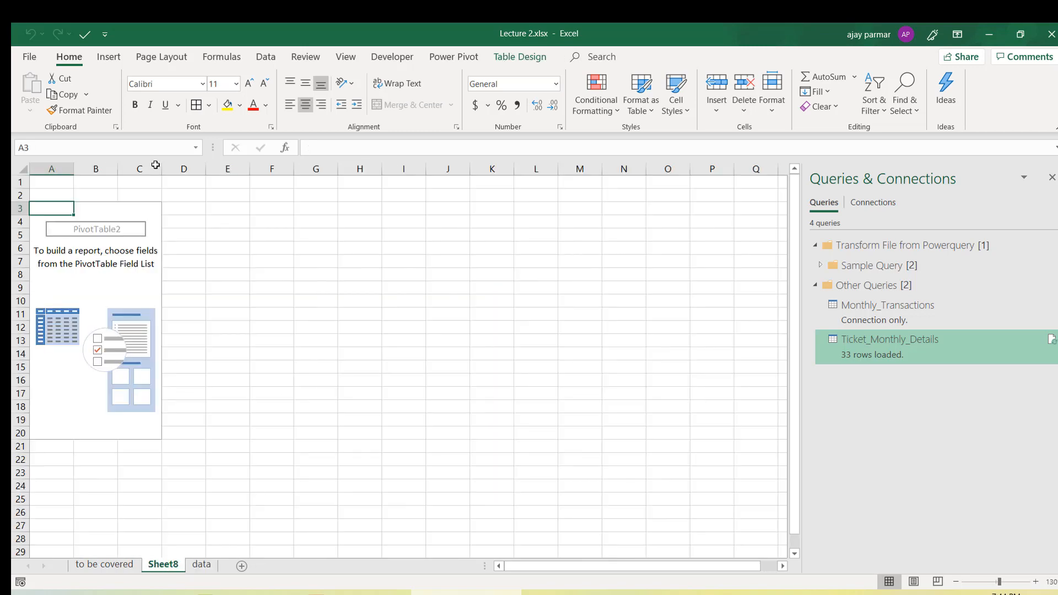
pyautogui.click(96, 264)
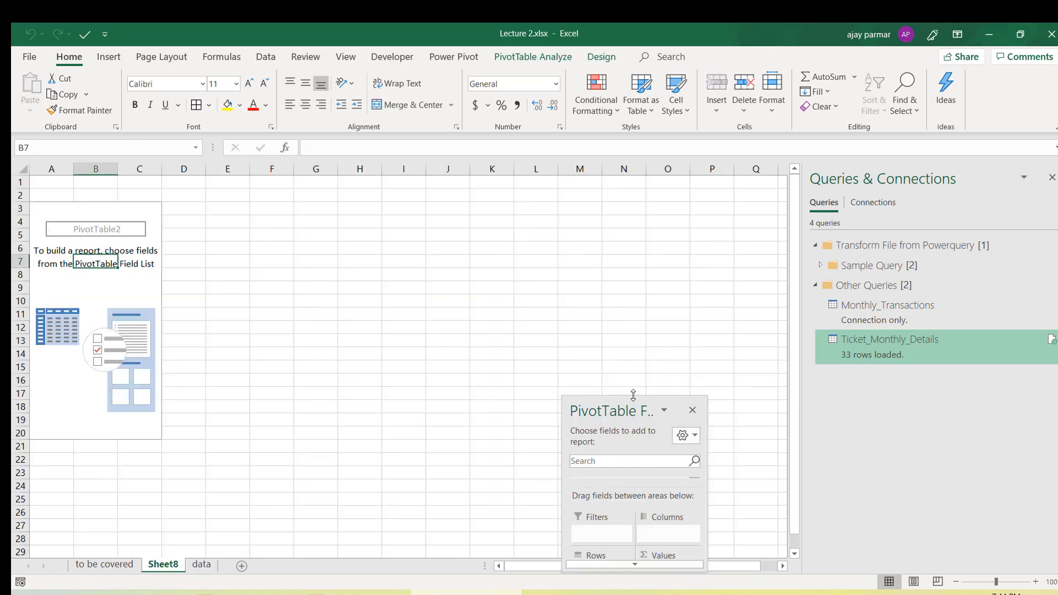
pyautogui.moveTo(633, 396); pyautogui.dragTo(611, 194)
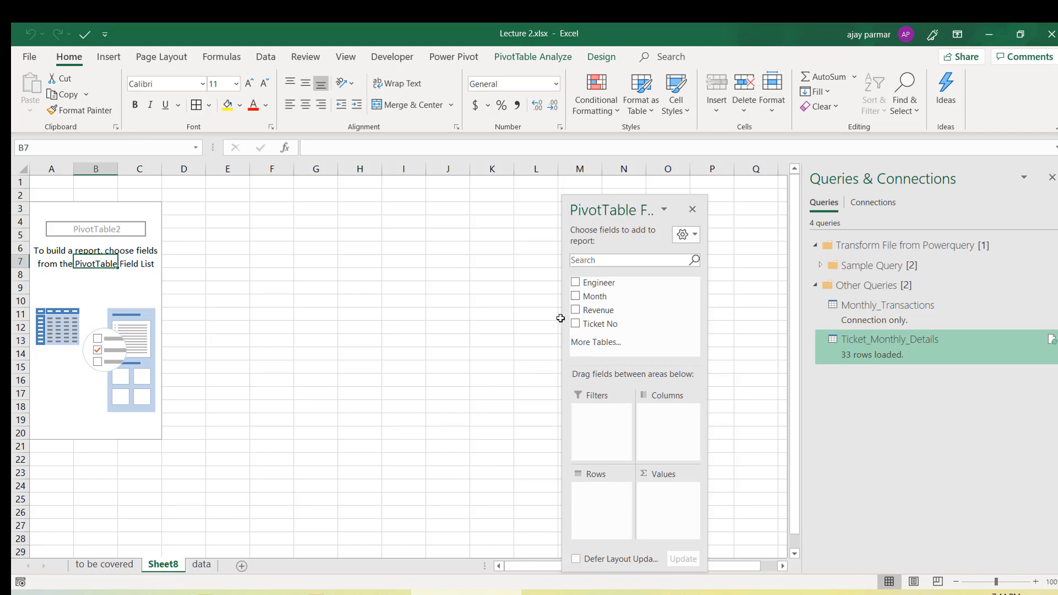
pyautogui.click(496, 404)
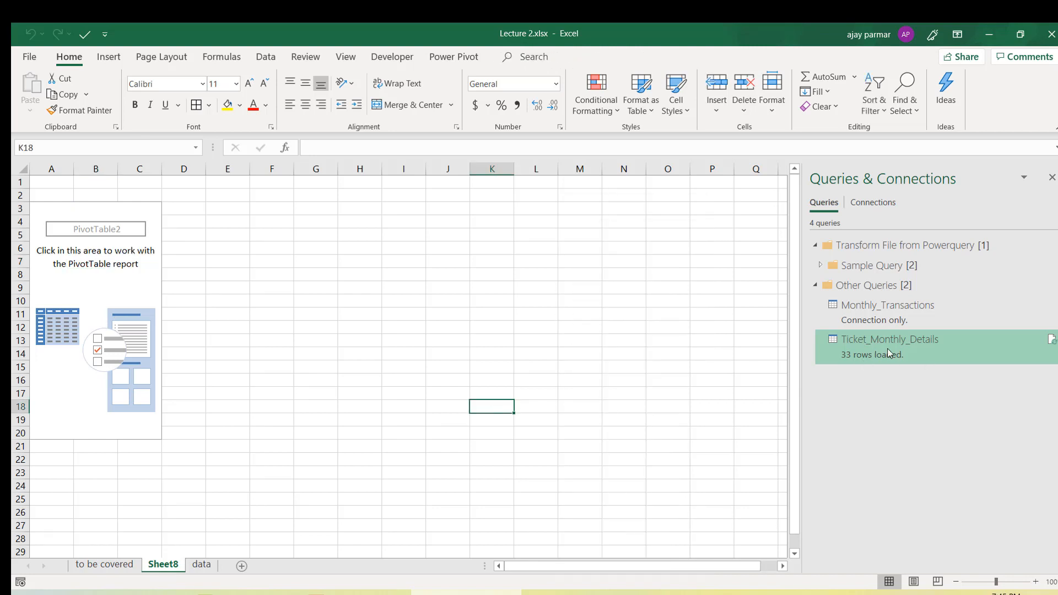
# - Open Ticket_Monthly_Details in the Power Query Editor, check its Close & Load options, and close the editor
pyautogui.doubleClick(896, 361)
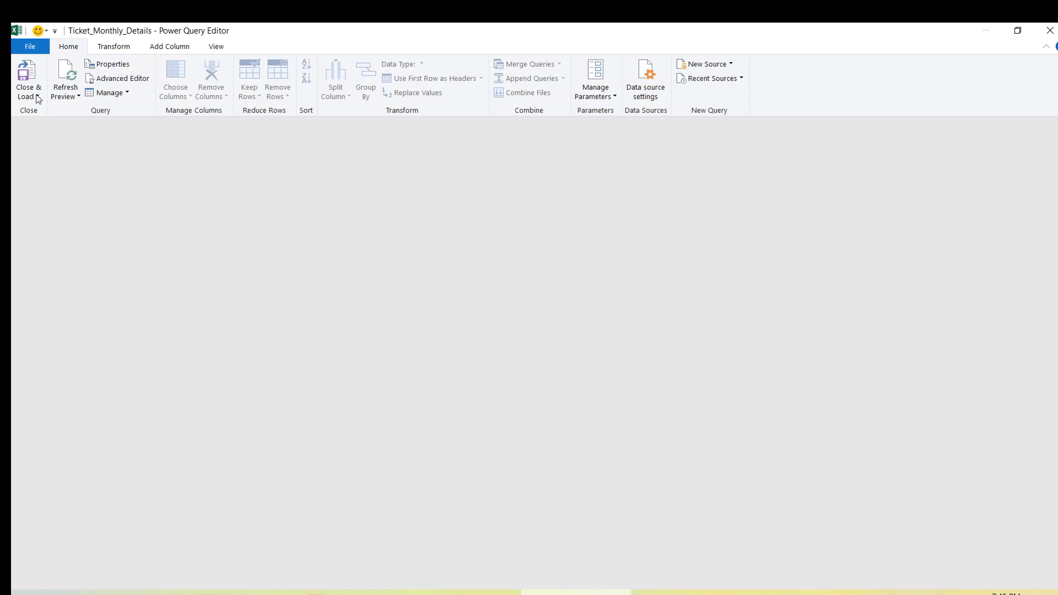
pyautogui.click(38, 97)
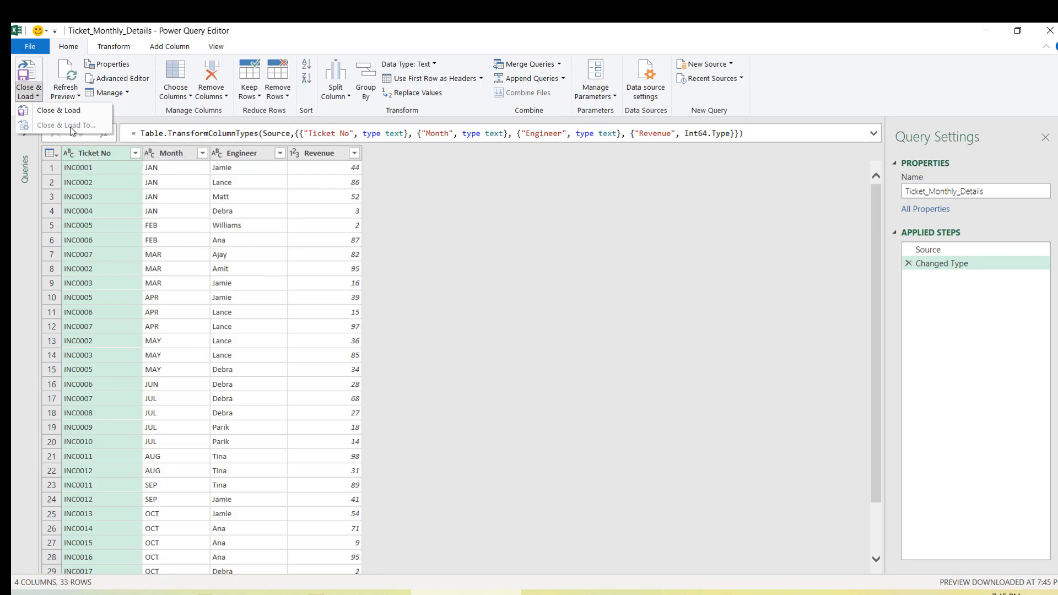
pyautogui.click(1049, 35)
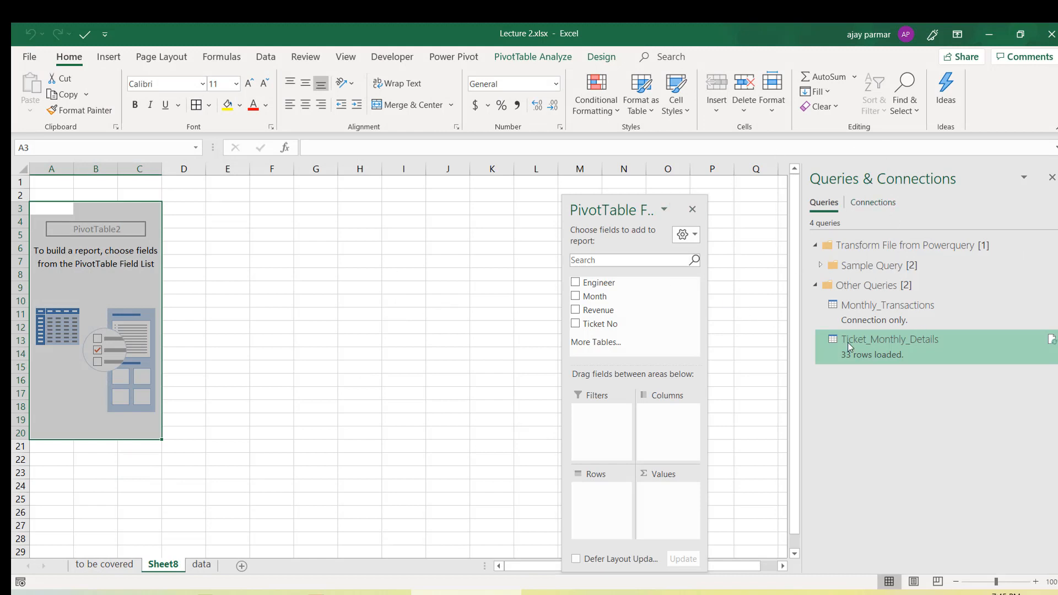
# - Examine the Load To options of the Monthly_Transactions query and leave them without applying anything
pyautogui.rightClick(878, 309)
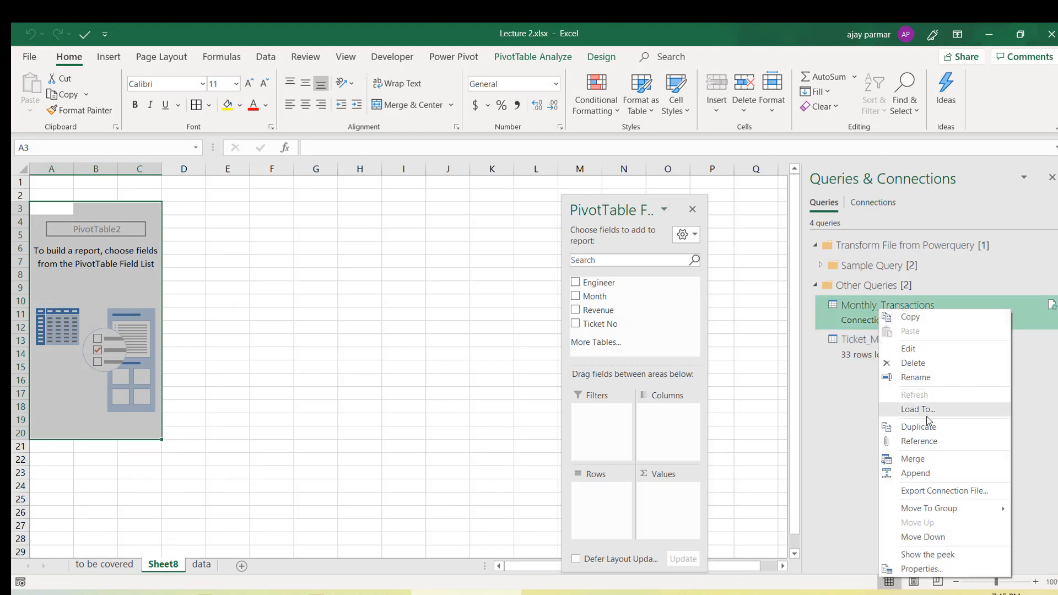
pyautogui.click(941, 410)
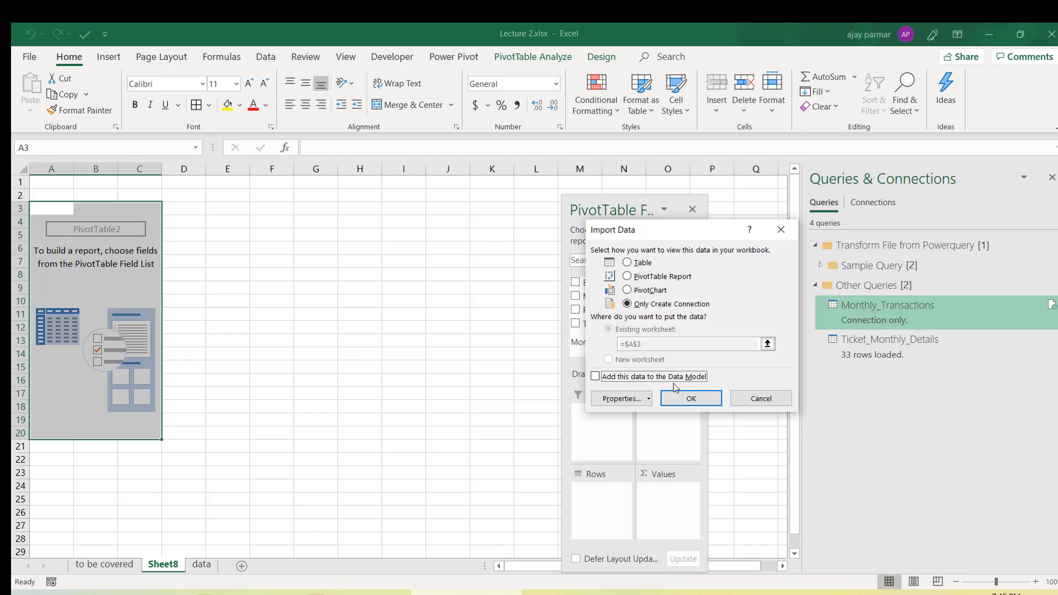
pyautogui.click(771, 400)
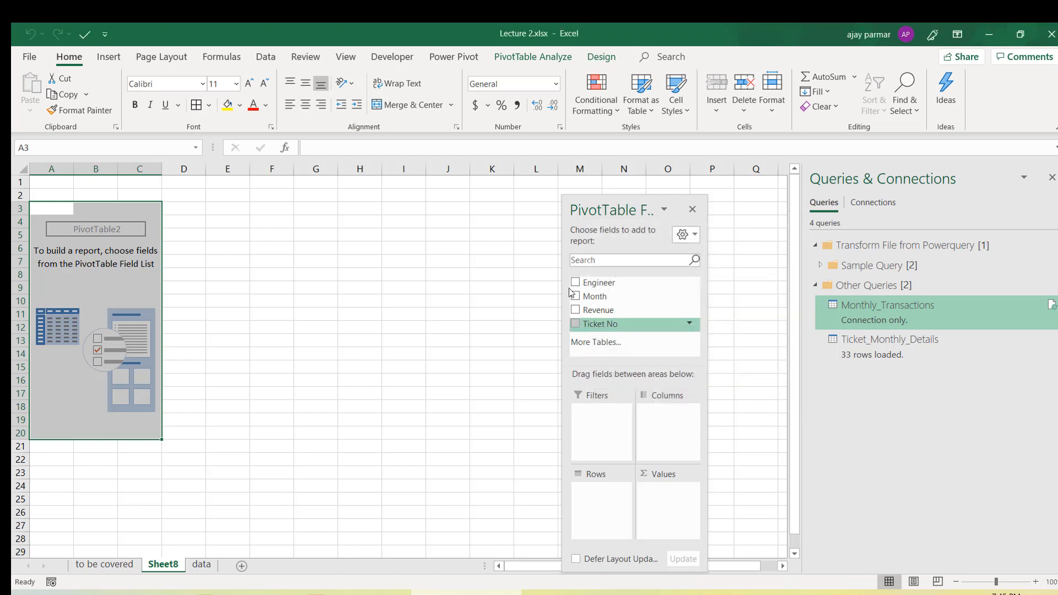
# - Add Engineer and Month to the rows of the pivot table on Sheet8 and close its field list
pyautogui.moveTo(577, 286); pyautogui.dragTo(602, 499)
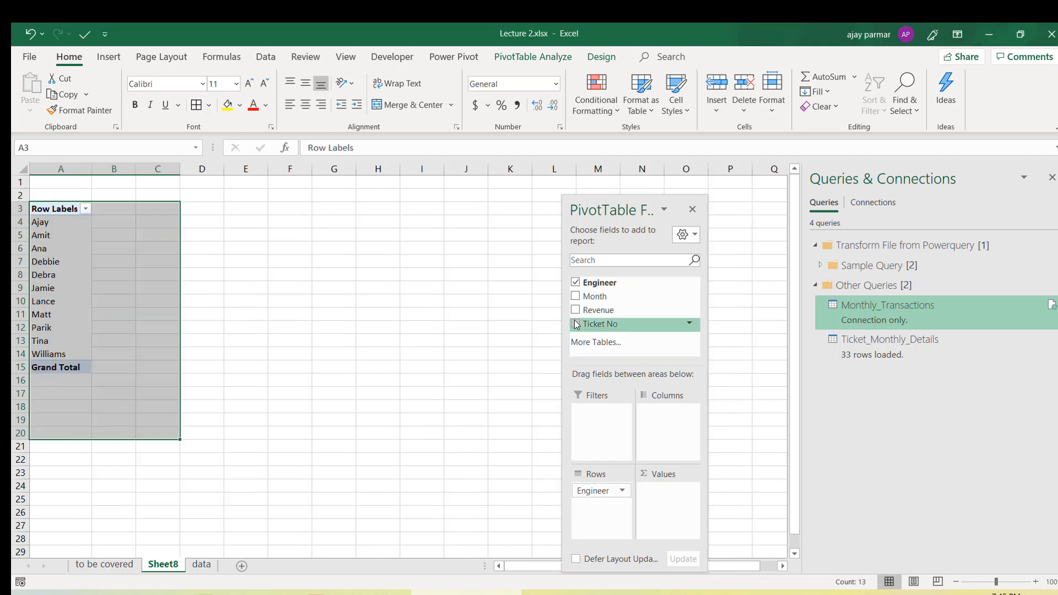
pyautogui.moveTo(576, 303); pyautogui.dragTo(595, 529)
pyautogui.click(692, 210)
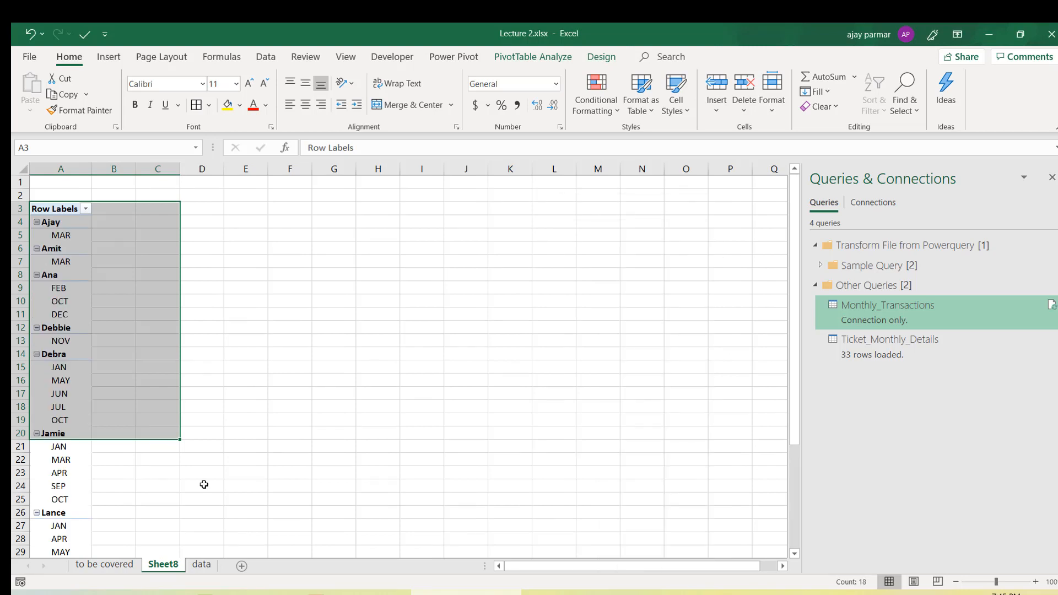
# - Delete Sheet8 with its pivot table and close the Queries & Connections pane
pyautogui.rightClick(169, 568)
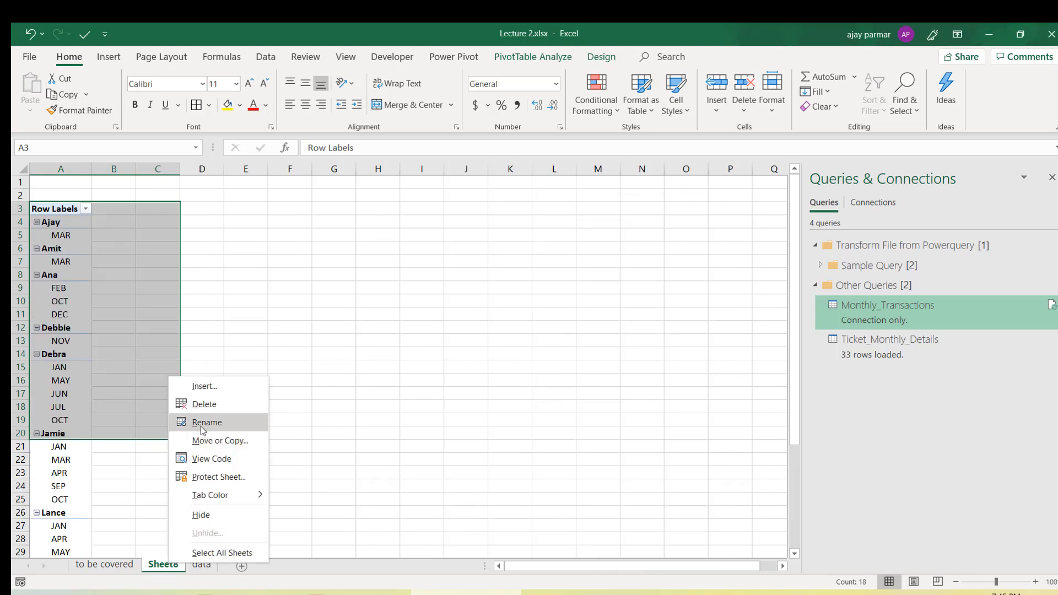
pyautogui.click(190, 403)
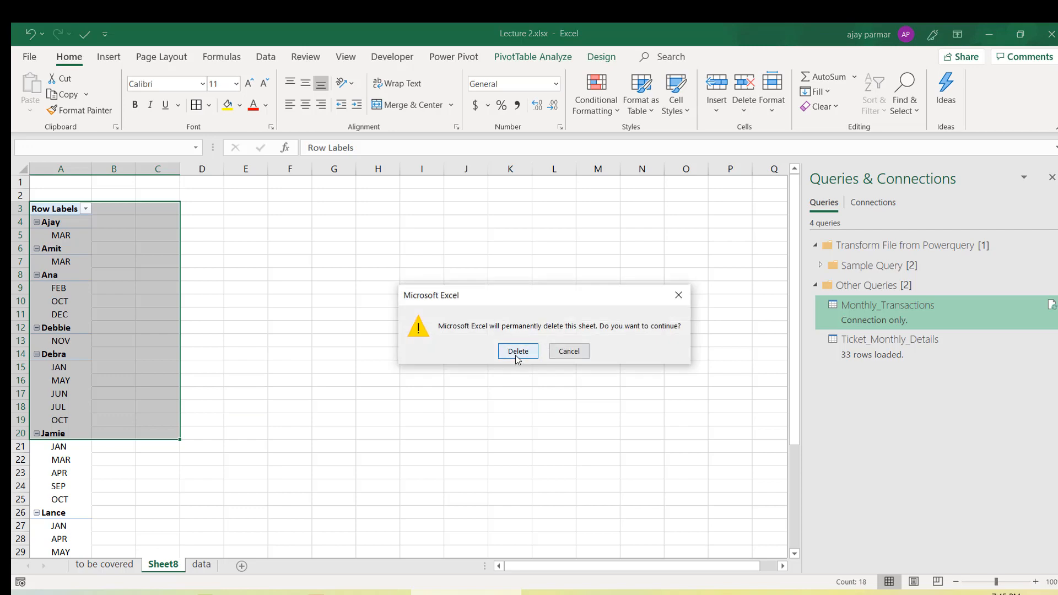
pyautogui.click(518, 351)
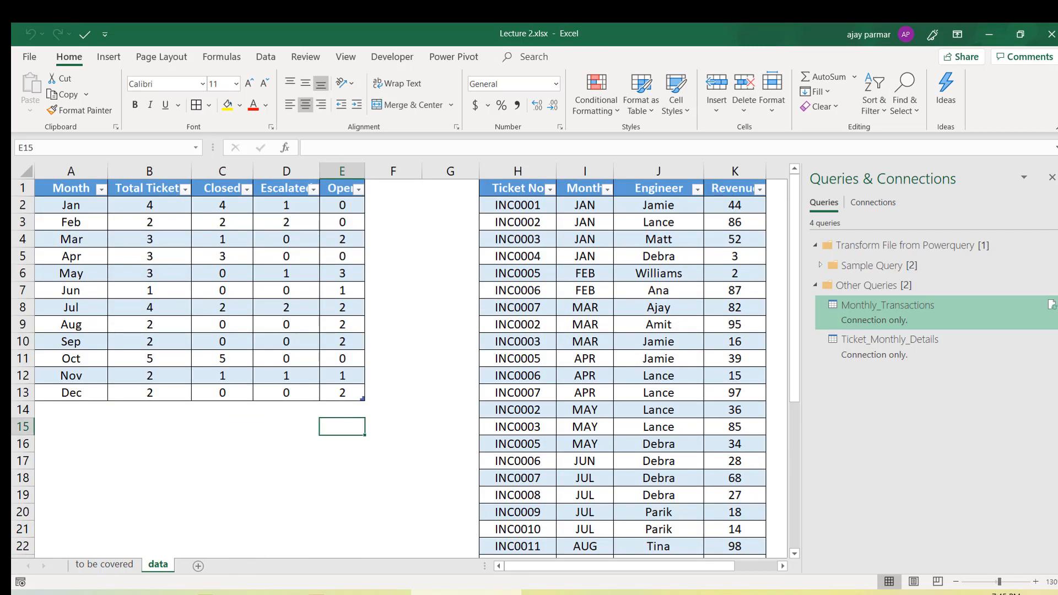
pyautogui.click(1051, 177)
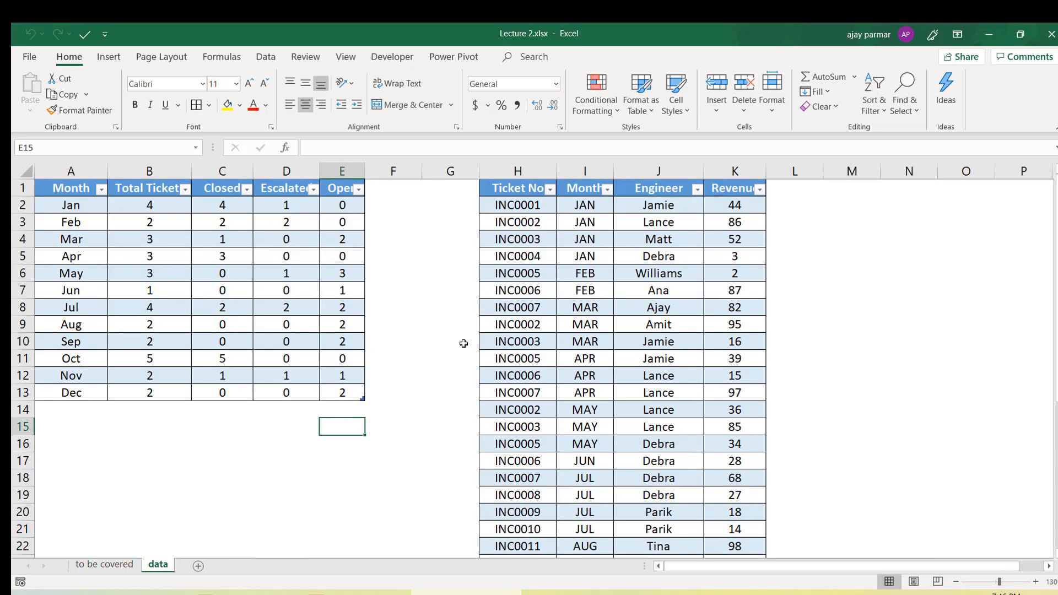
pyautogui.click(150, 508)
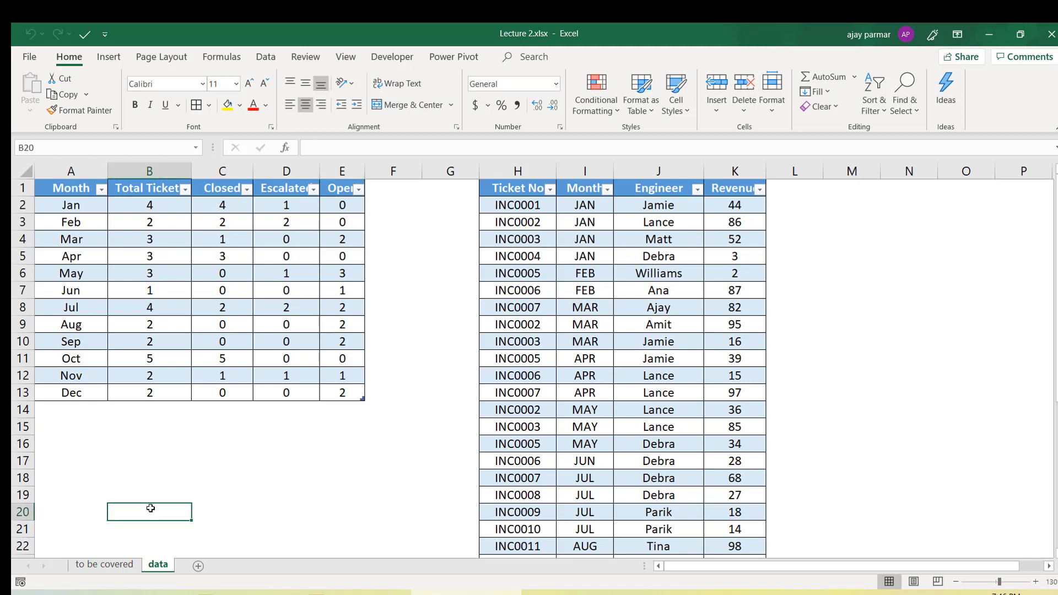
# - Add a new worksheet, enter the heading name in D2 and test1 in D3, and fill the series down to test7 in D9
pyautogui.click(198, 567)
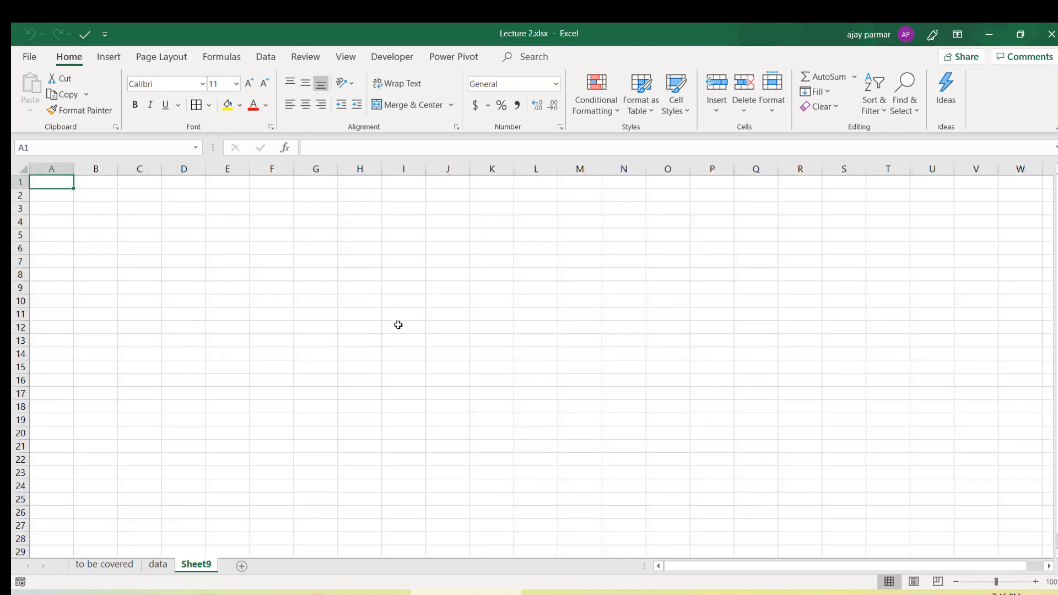
pyautogui.click(277, 221)
pyautogui.keyDown('ctrl'); pyautogui.scroll(3, 274, 219); pyautogui.keyUp('ctrl')
pyautogui.click(231, 209)
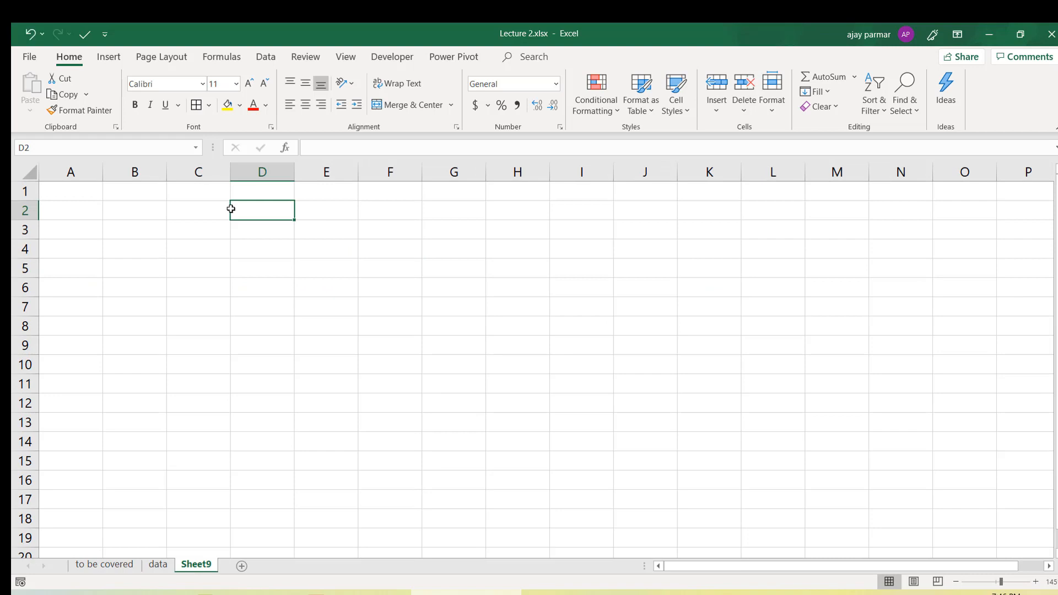
pyautogui.write('name')
pyautogui.press('Return')
pyautogui.write('test1')
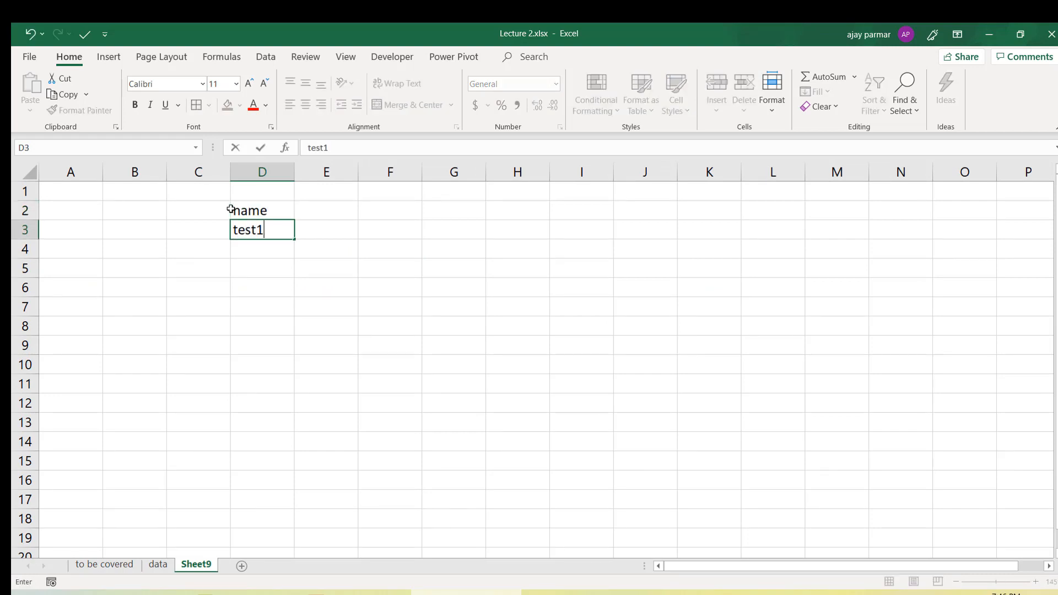
pyautogui.press('Return')
pyautogui.press('Up')
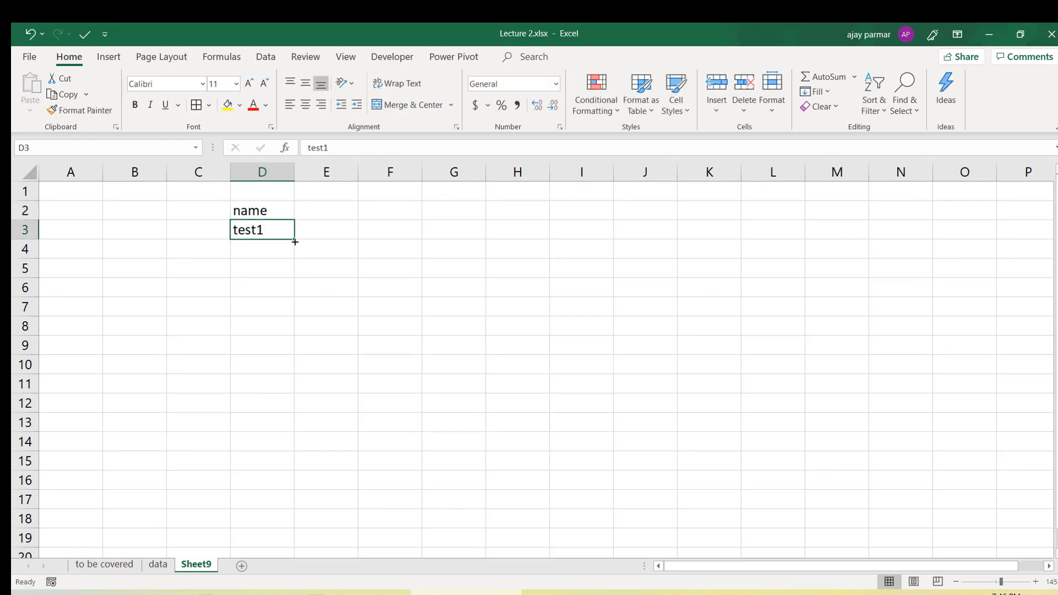
pyautogui.moveTo(294, 238); pyautogui.dragTo(290, 359)
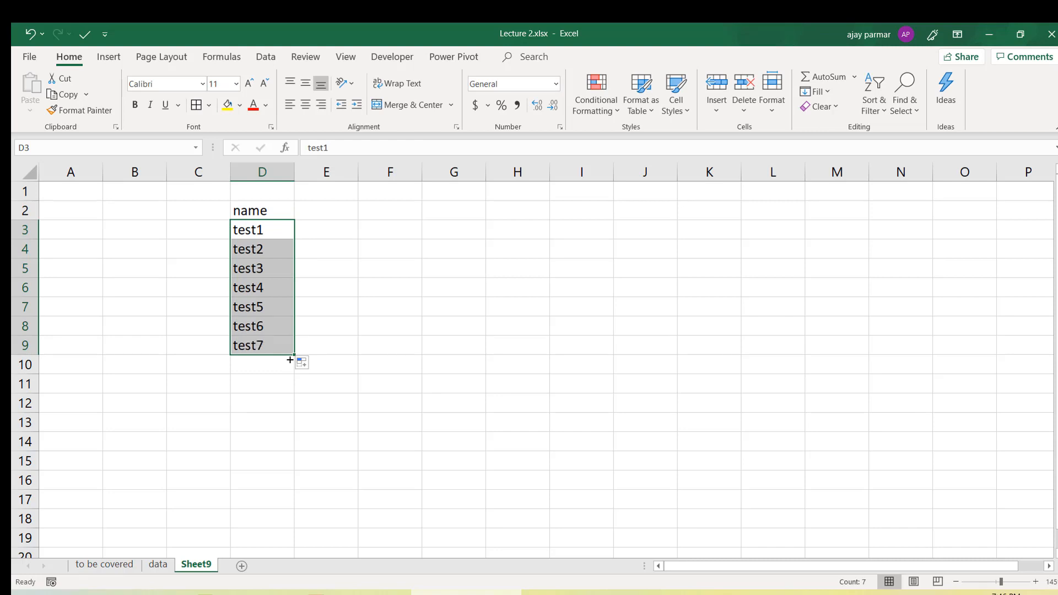
# - Convert the range D2:D9 into a table with headers
pyautogui.click(268, 230)
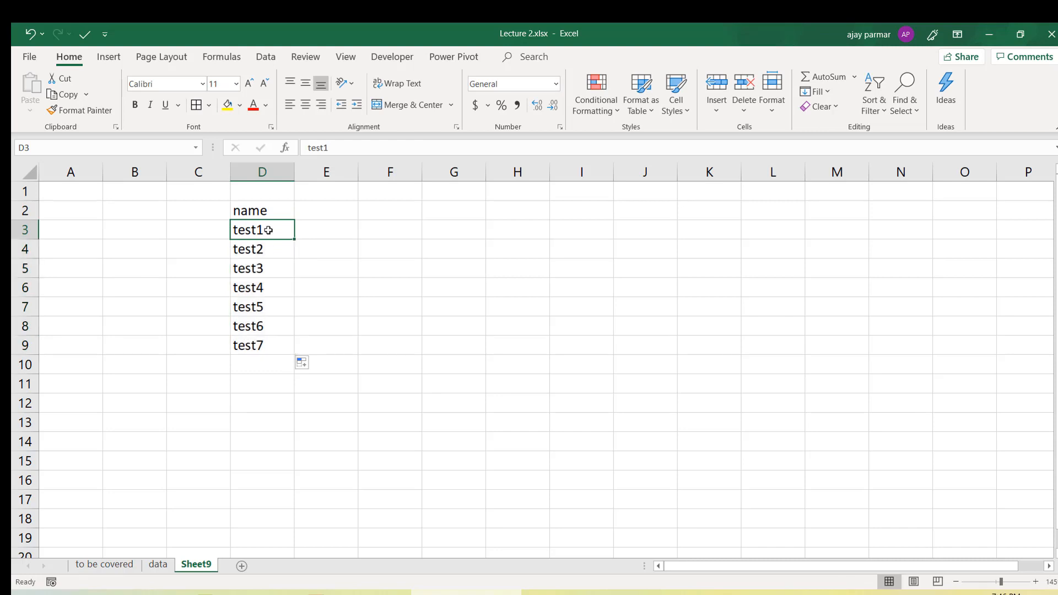
pyautogui.hotkey('ctrl', 't')
pyautogui.click(667, 329)
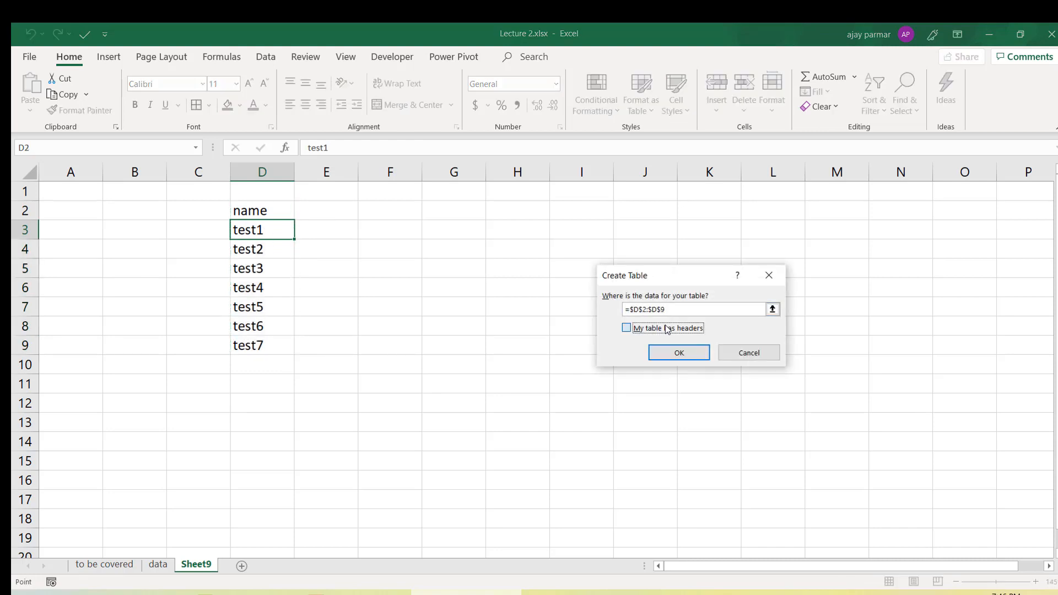
pyautogui.click(674, 352)
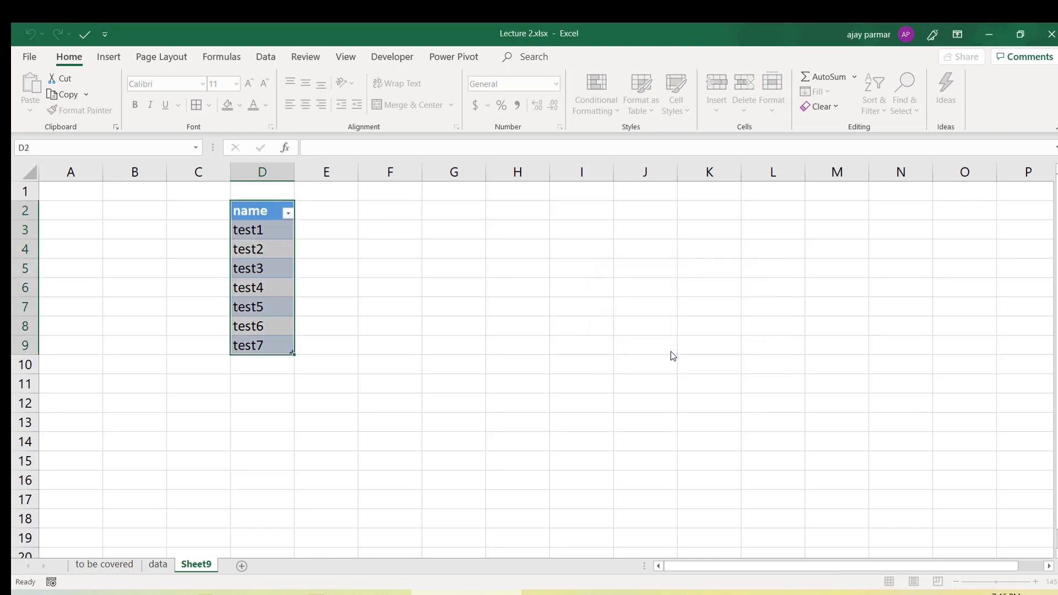
# - Bring the new table into the Power Query Editor and rename its query to dummy
pyautogui.click(252, 61)
pyautogui.click(97, 112)
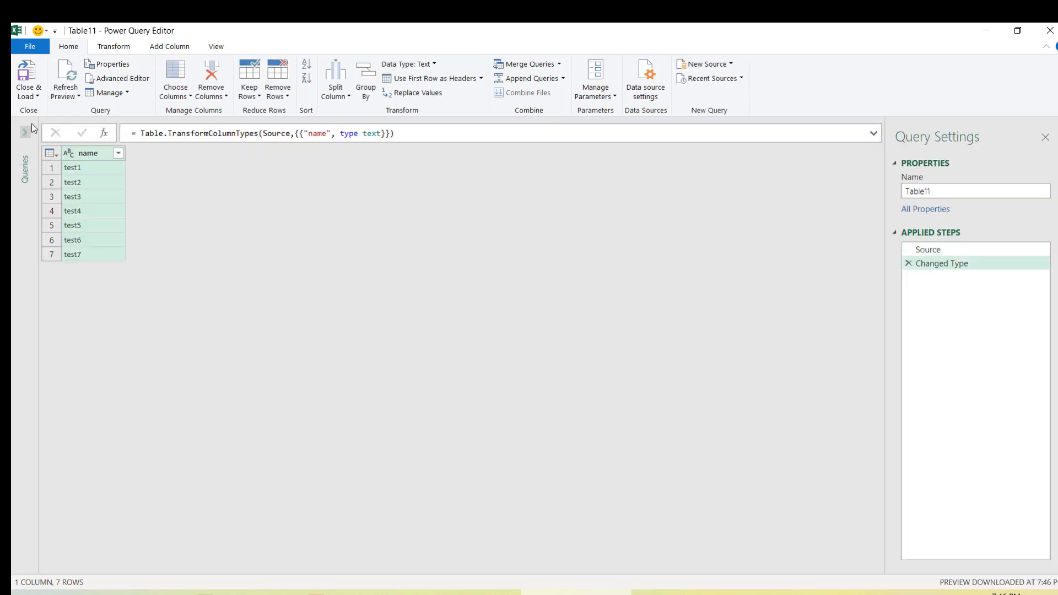
pyautogui.click(23, 135)
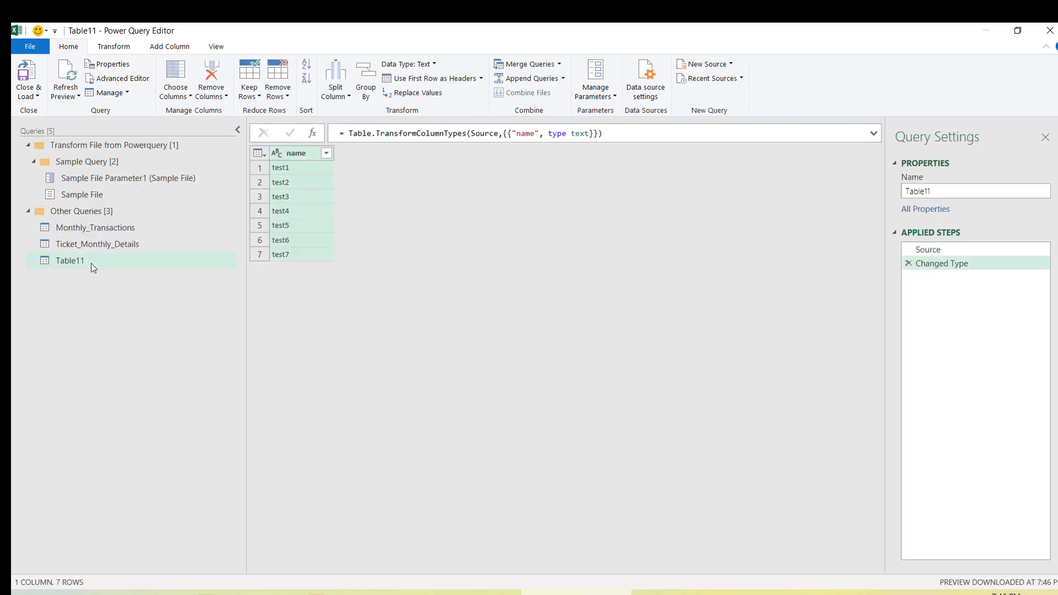
pyautogui.doubleClick(928, 187)
pyautogui.write('d')
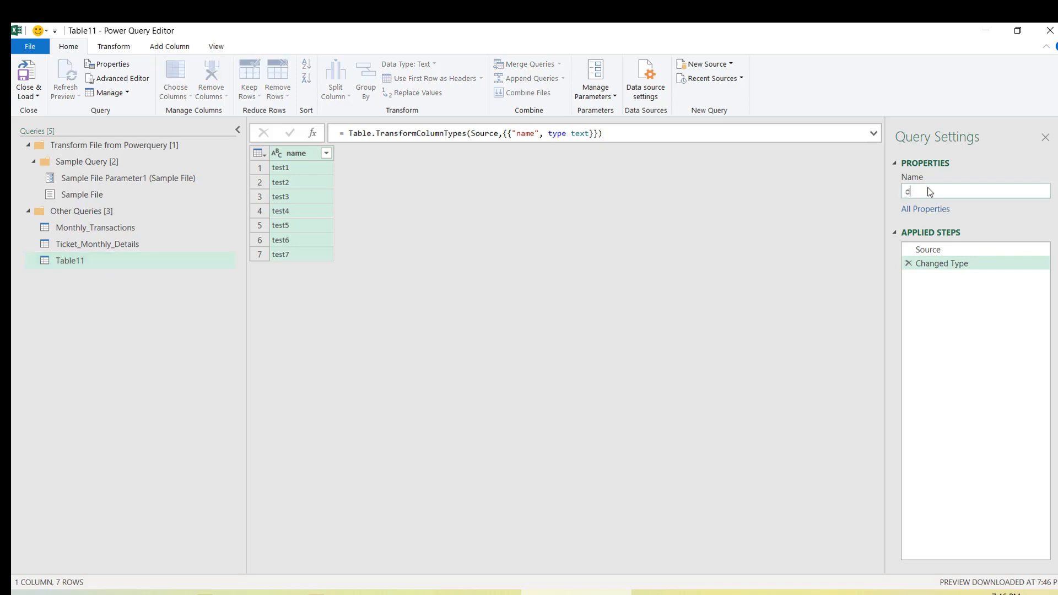
pyautogui.write('ummy')
pyautogui.press('Return')
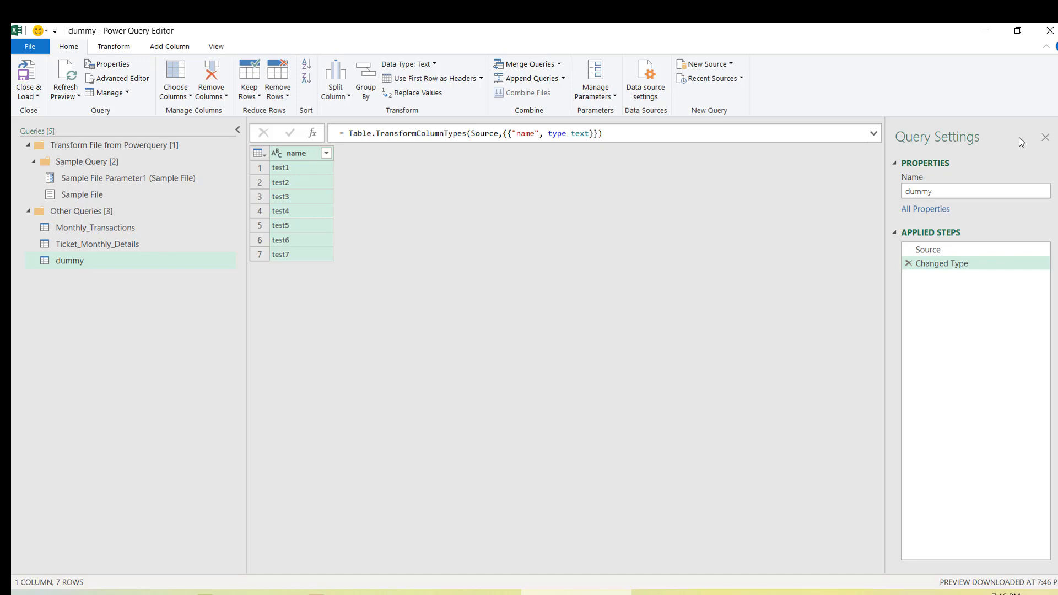
# - Hide the Query Settings pane and show it again
pyautogui.click(1045, 138)
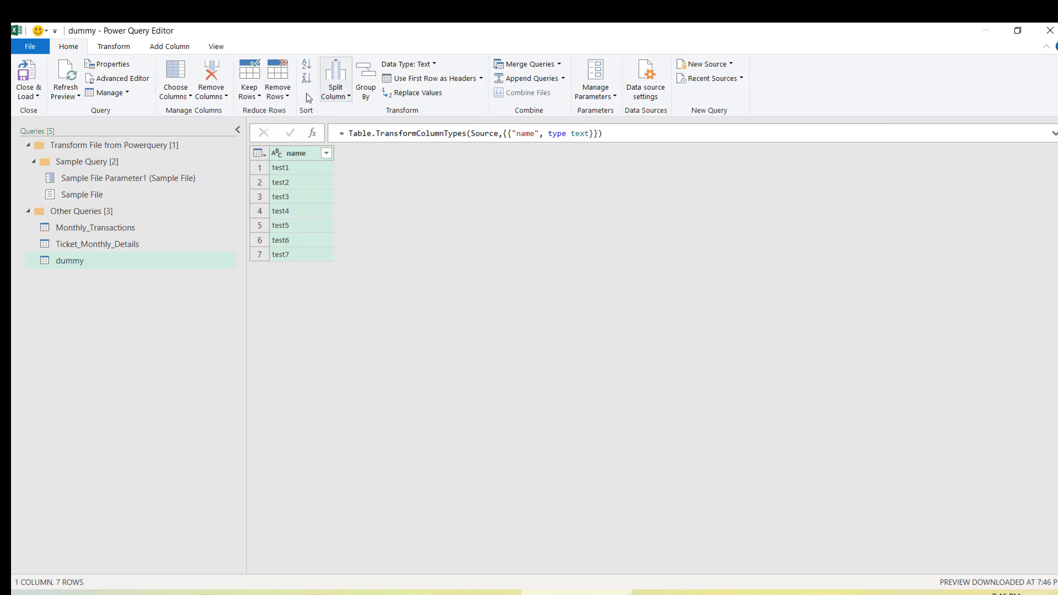
pyautogui.click(215, 48)
pyautogui.click(35, 87)
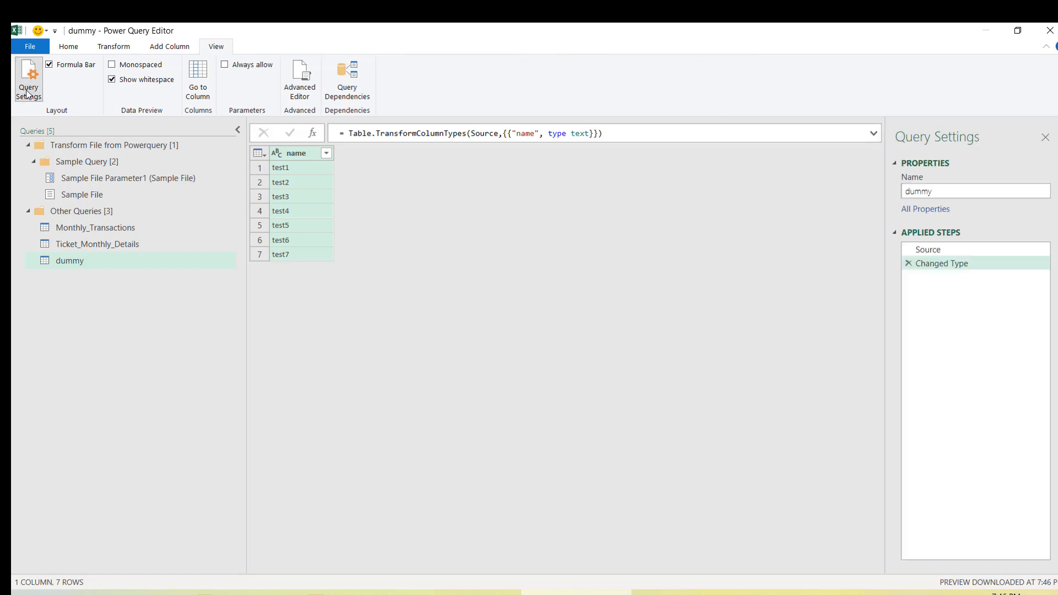
# - Close the editor and load the dummy query as a PivotTable Report on a new worksheet
pyautogui.click(107, 261)
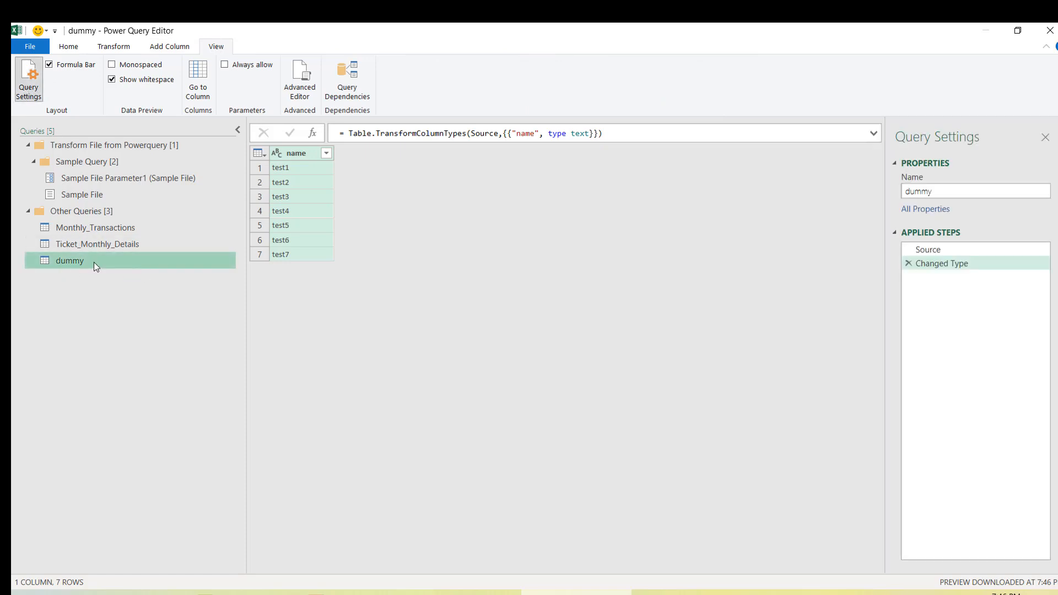
pyautogui.click(72, 46)
pyautogui.click(37, 96)
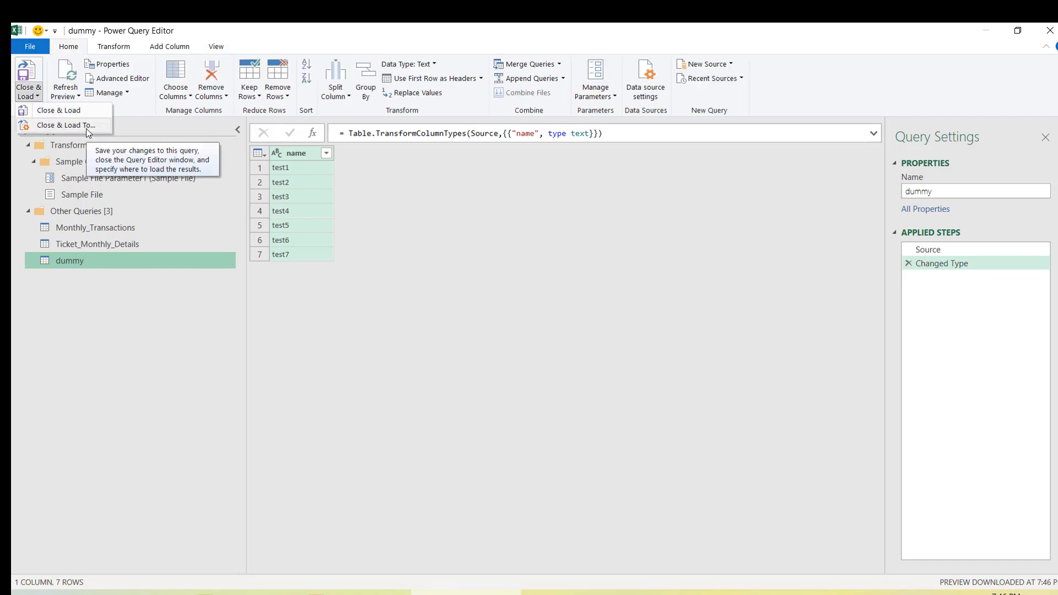
pyautogui.click(86, 125)
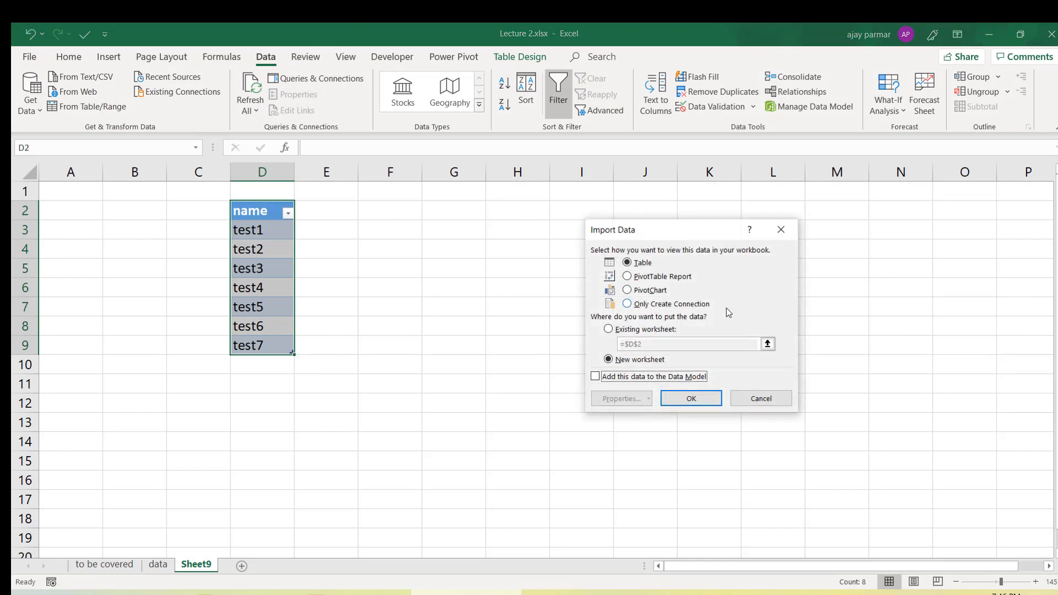
pyautogui.click(652, 277)
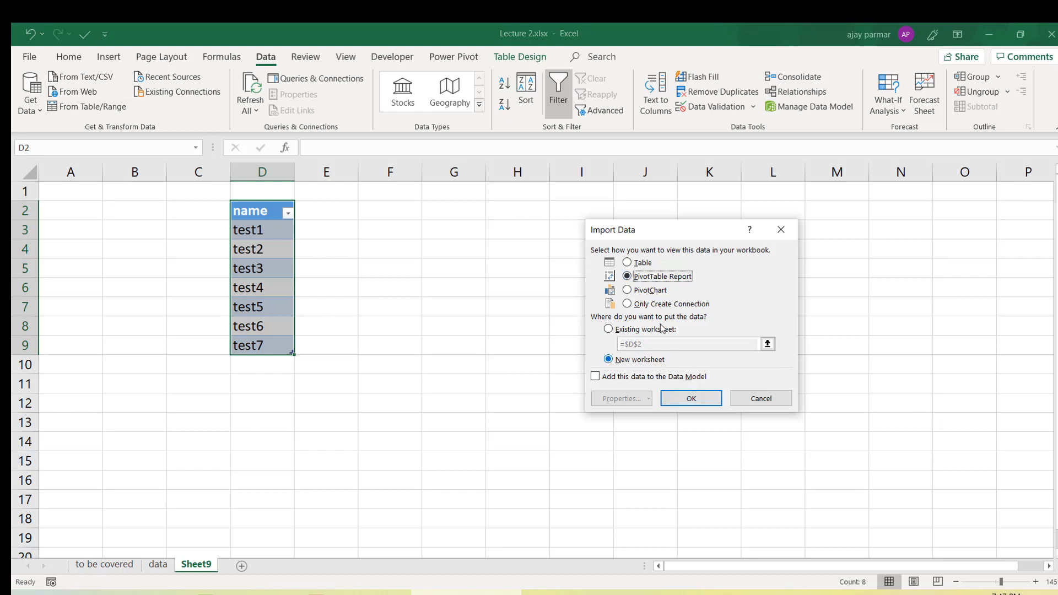
pyautogui.click(699, 405)
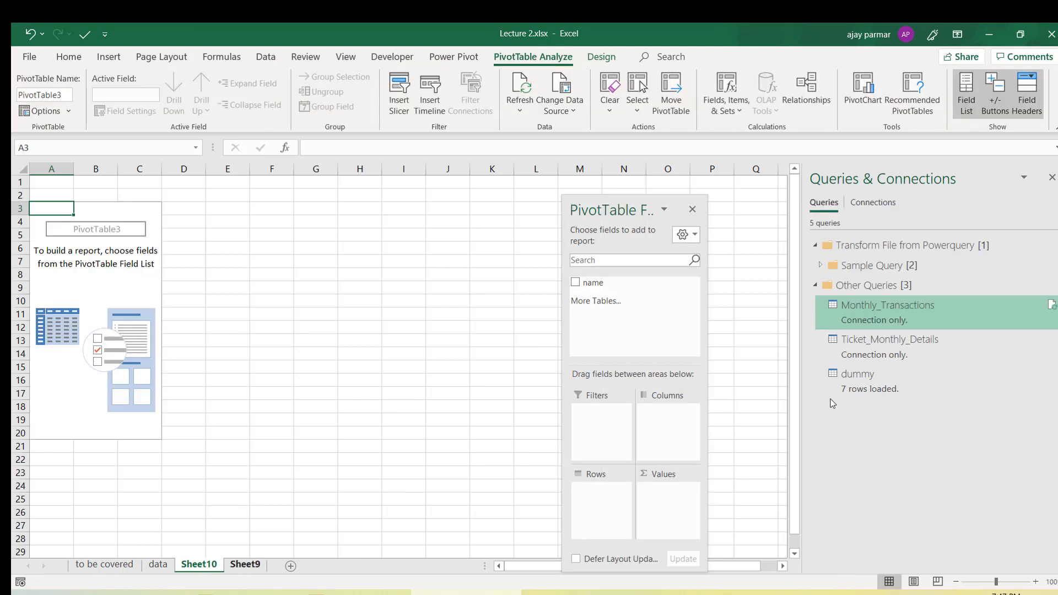
# - Delete Sheet10 with the empty pivot table created from the dummy query
pyautogui.rightClick(203, 565)
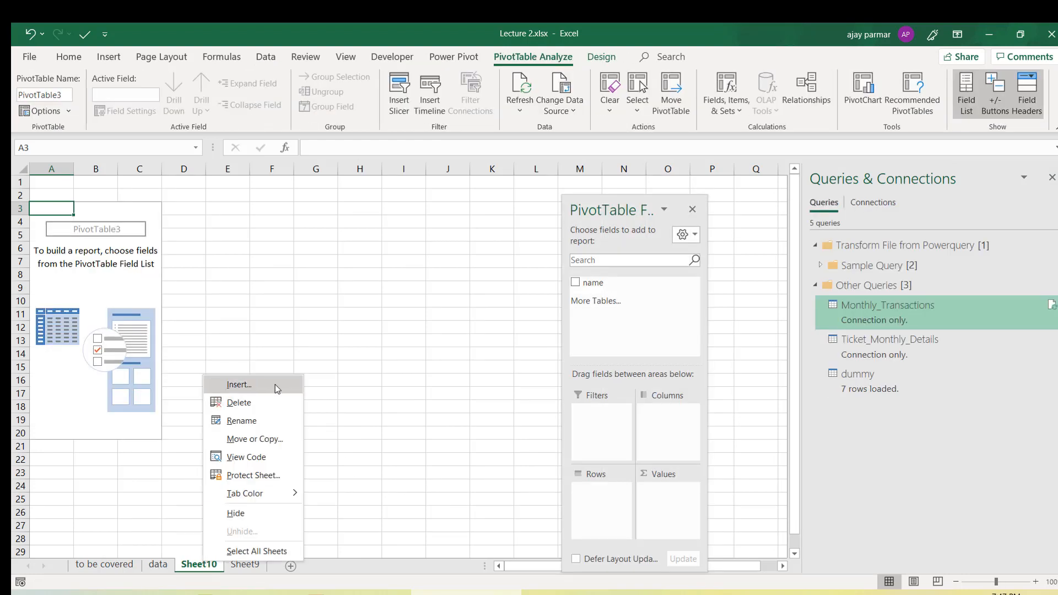
pyautogui.click(234, 402)
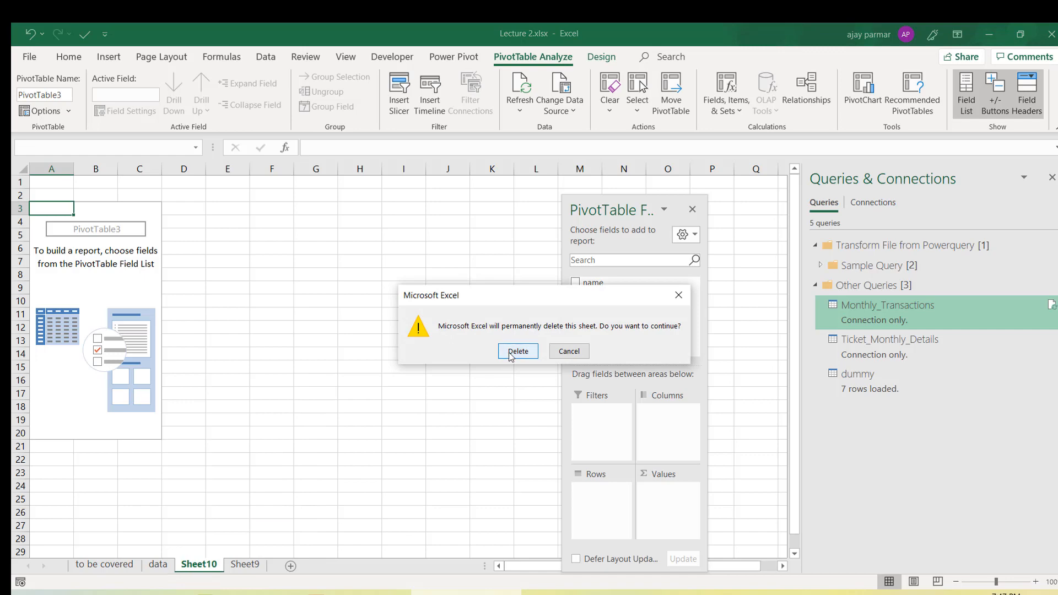
pyautogui.click(507, 354)
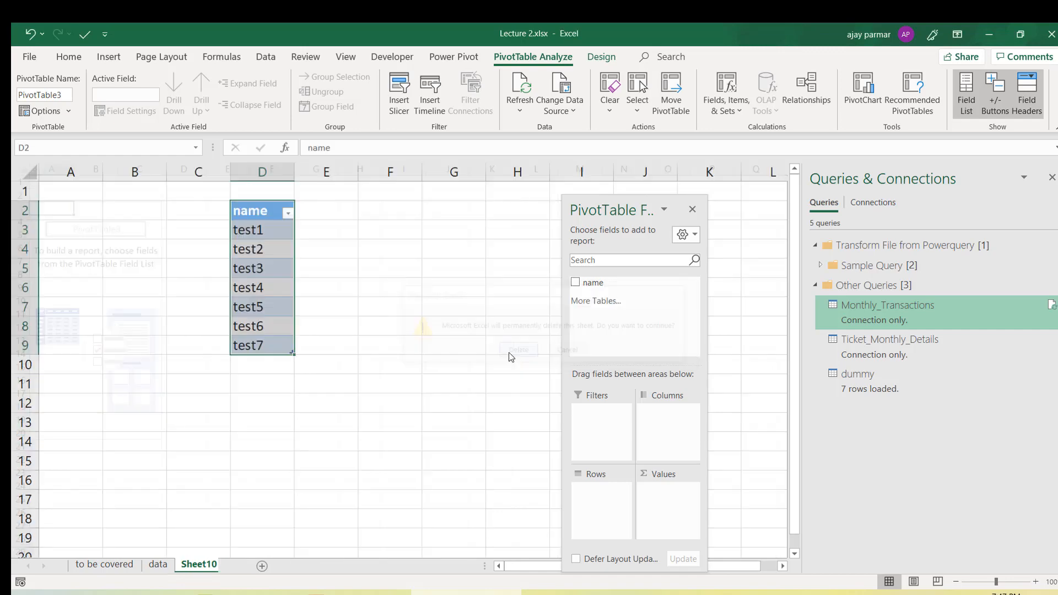
pyautogui.click(337, 442)
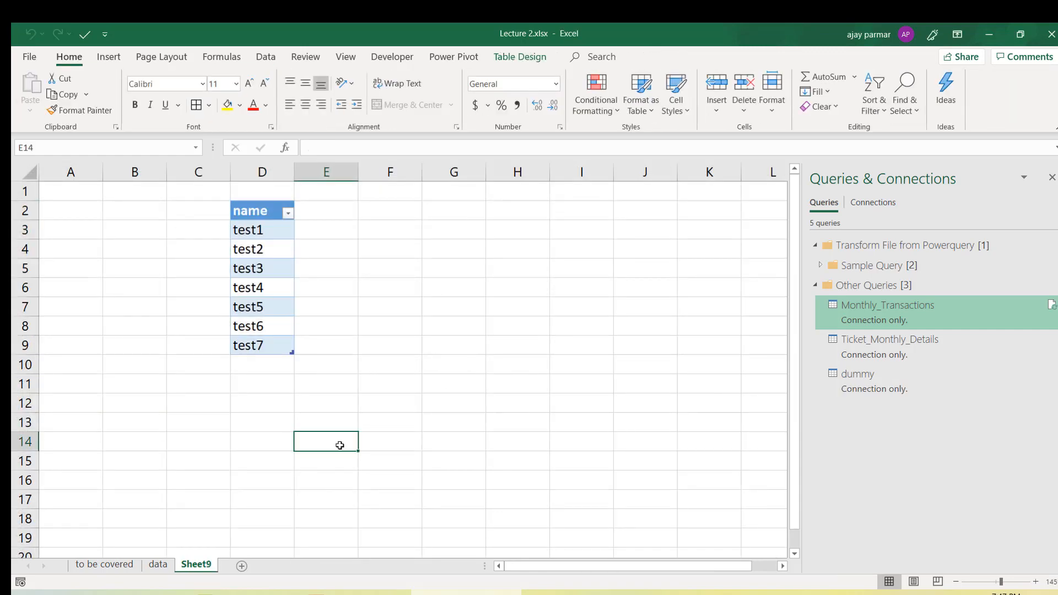
# - Reopen the dummy query in the Power Query Editor, check its Close & Load options, and return to the workbook
pyautogui.doubleClick(892, 378)
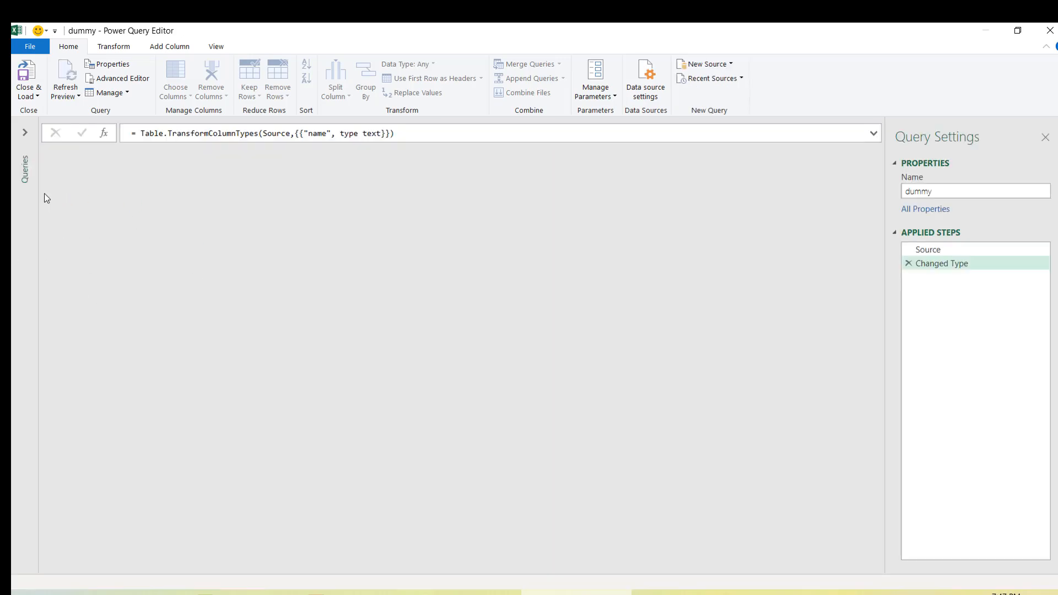
pyautogui.click(25, 132)
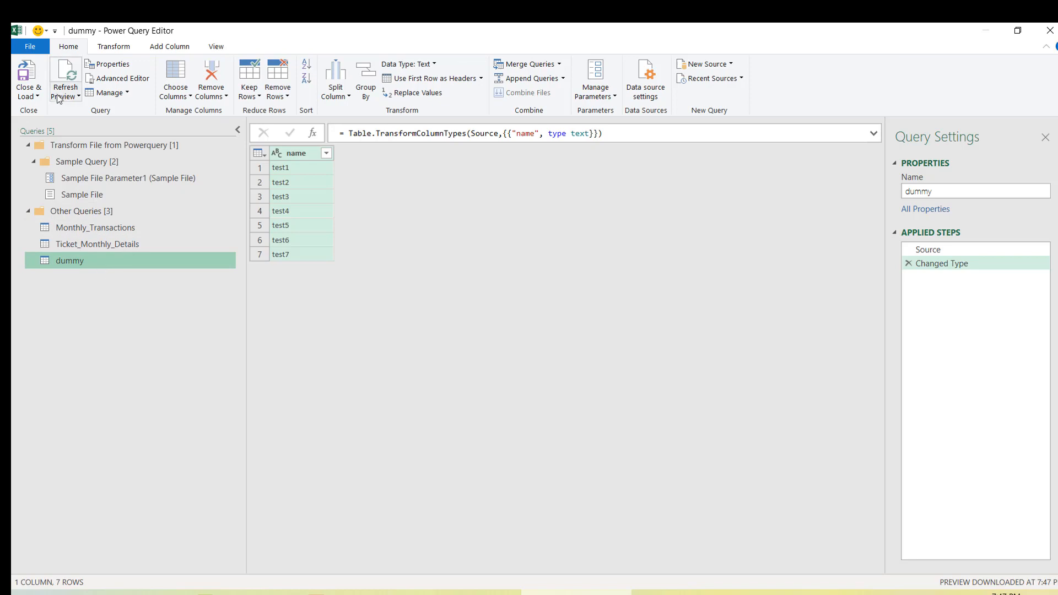
pyautogui.click(28, 94)
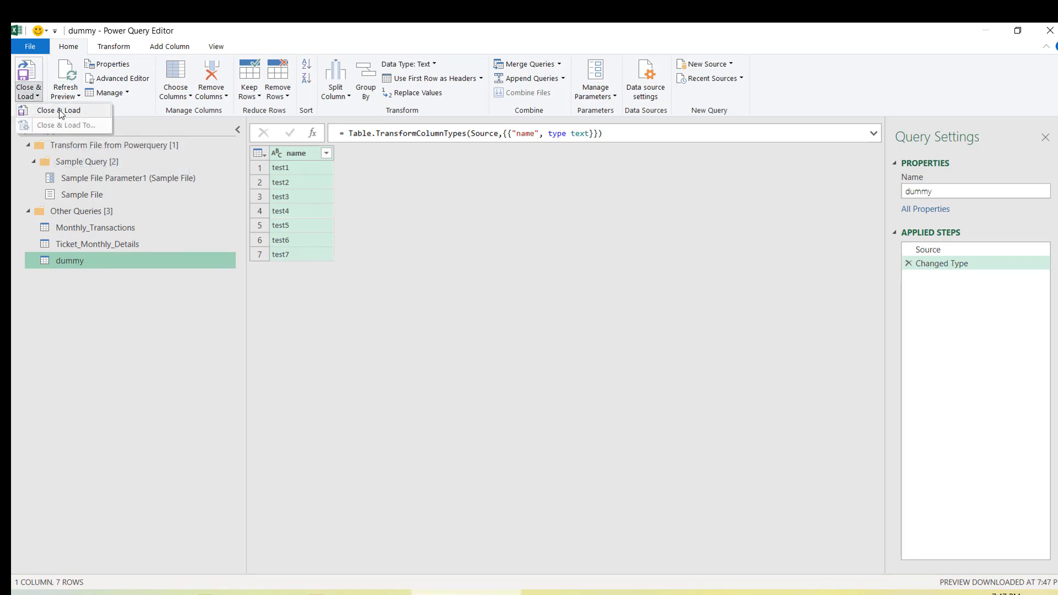
pyautogui.click(59, 110)
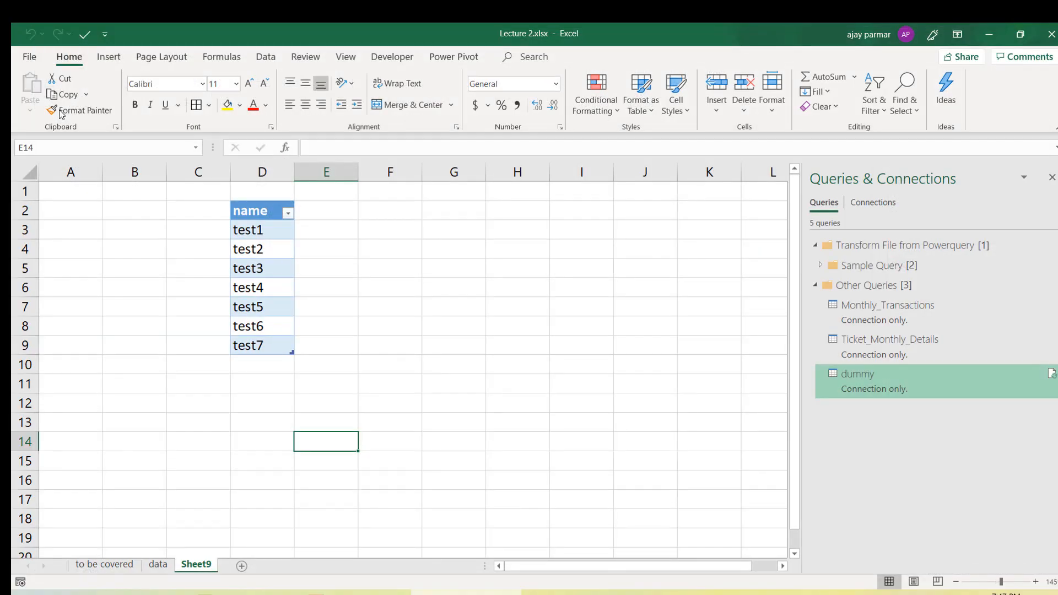
# - Enter sdf, sdf, ds, fsd, fsd, fsd down F2:F7 and convert the range to a table without existing headers
pyautogui.click(394, 301)
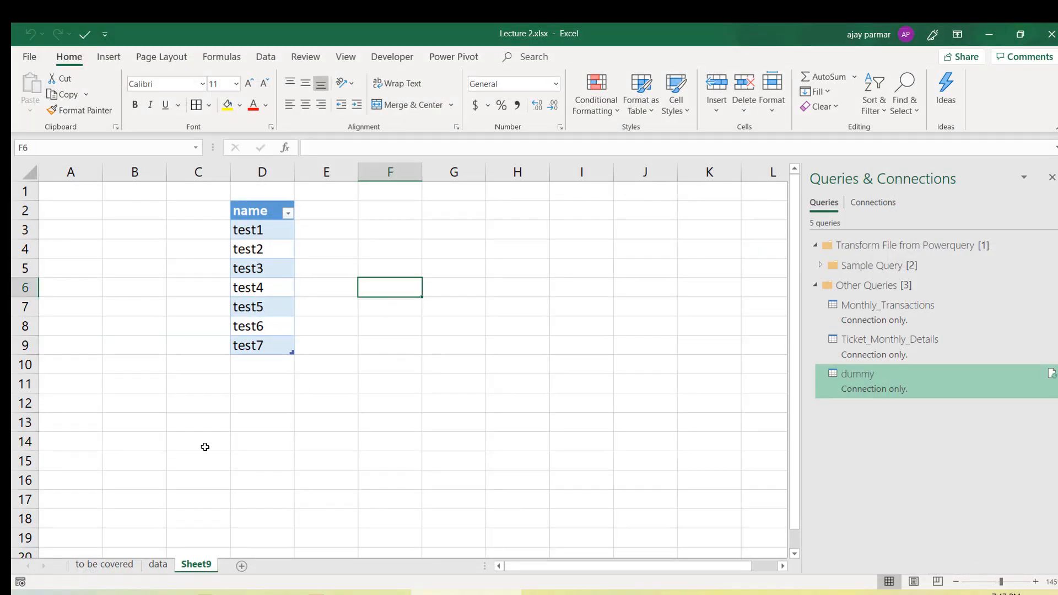
pyautogui.click(386, 217)
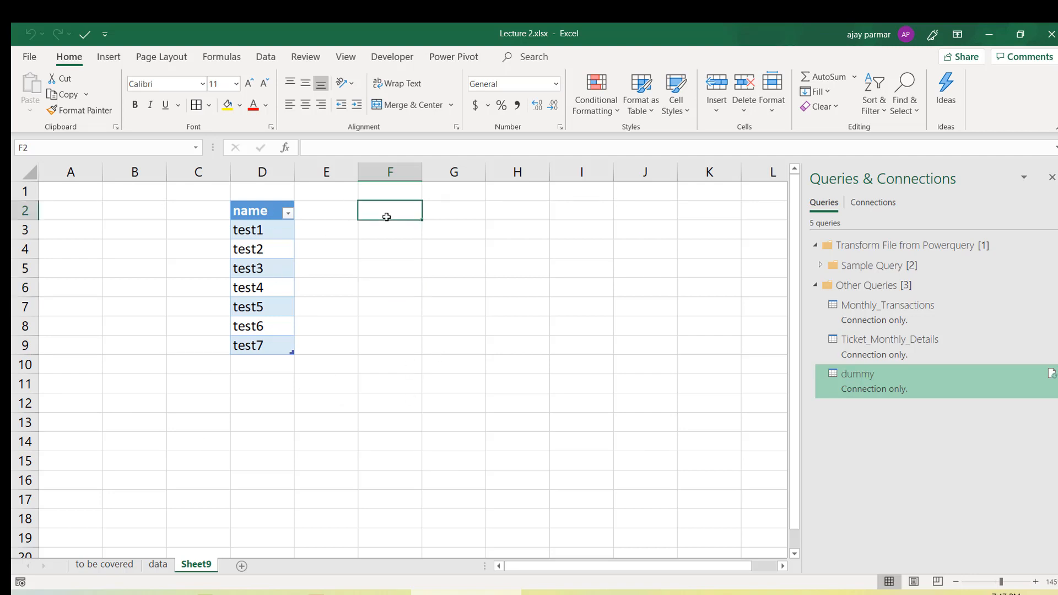
pyautogui.write('sdf sdf ds fsd fsd fsd')
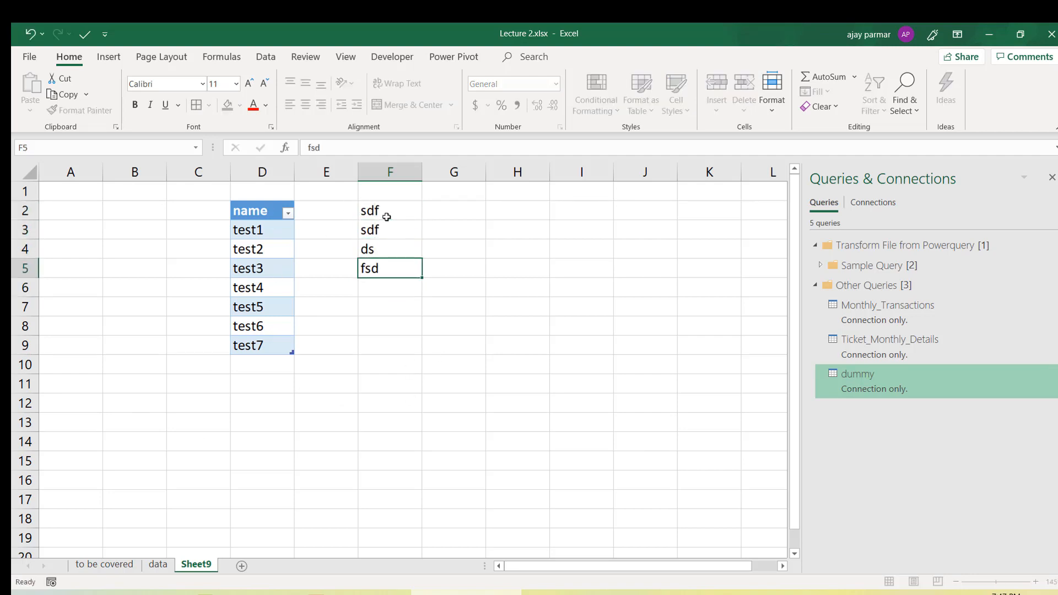
pyautogui.press('Up')
pyautogui.press('Up')
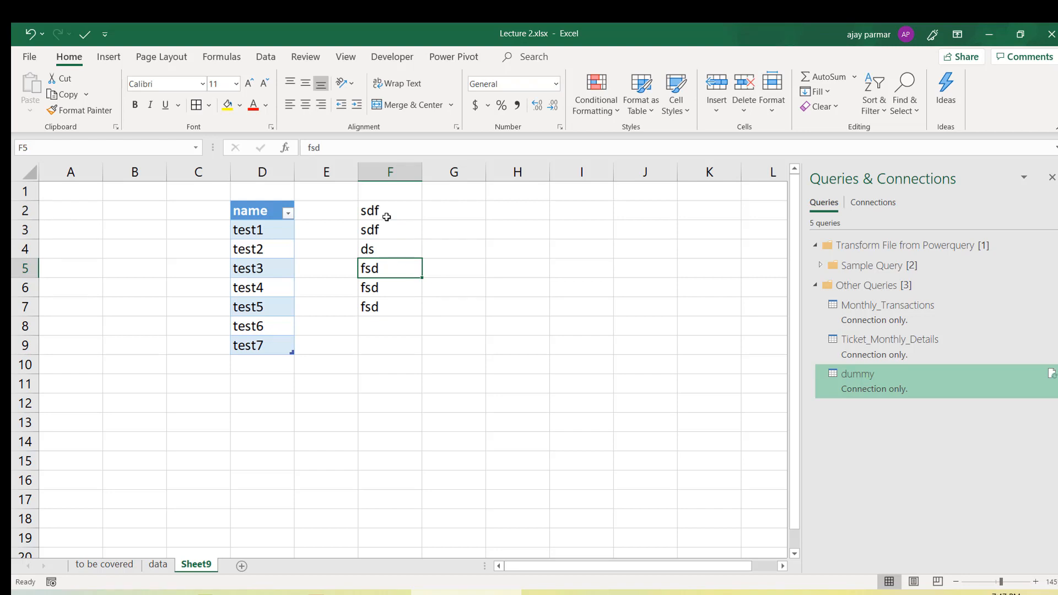
pyautogui.hotkey('ctrl', 't')
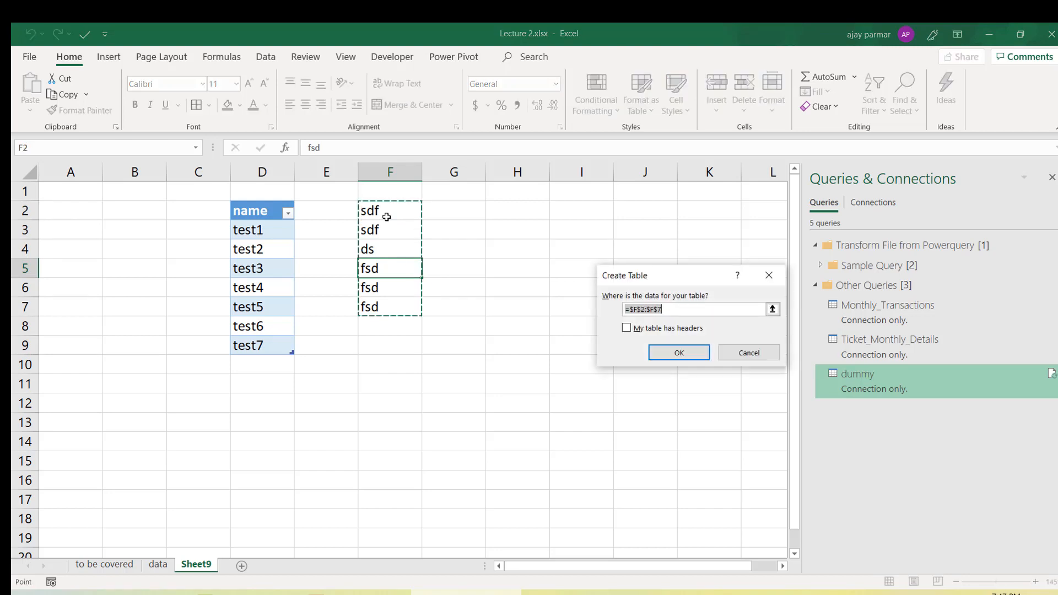
pyautogui.click(679, 353)
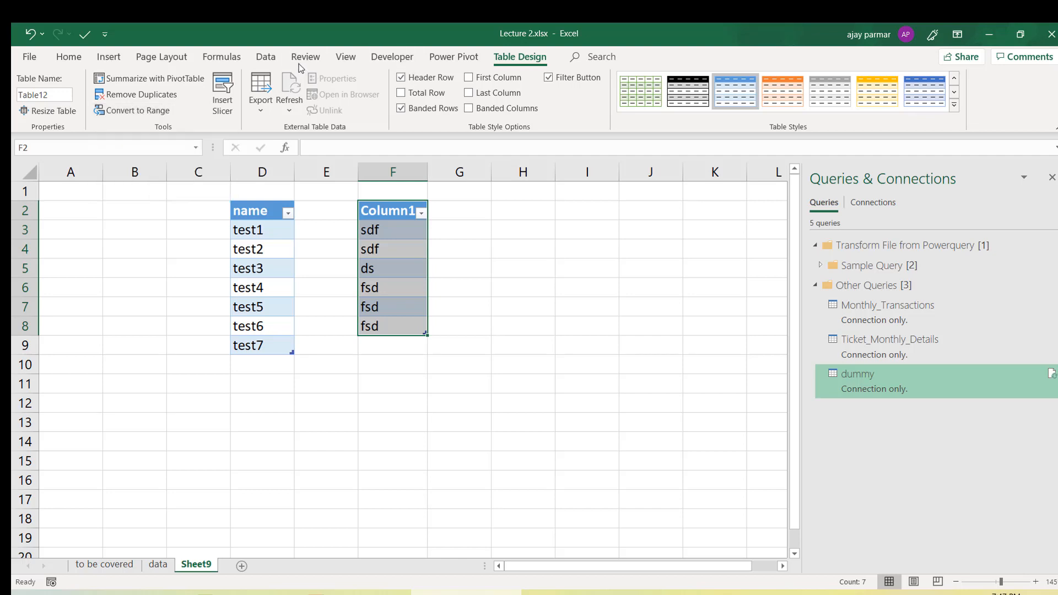
# - Load the new Column1 table into the Power Query Editor and select its query in the expanded queries list
pyautogui.click(269, 57)
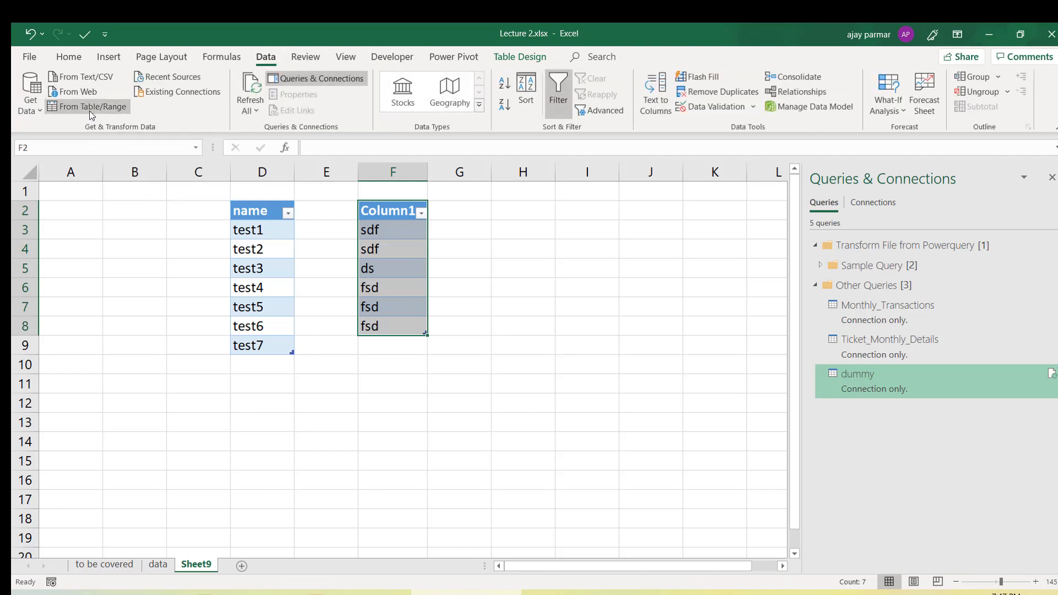
pyautogui.click(89, 111)
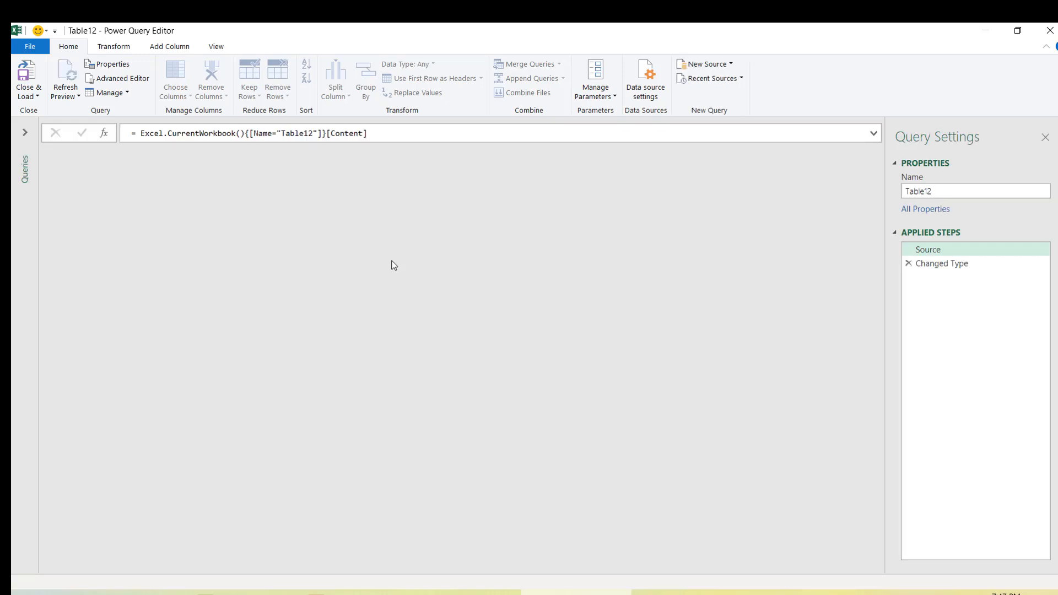
pyautogui.click(26, 134)
pyautogui.click(75, 278)
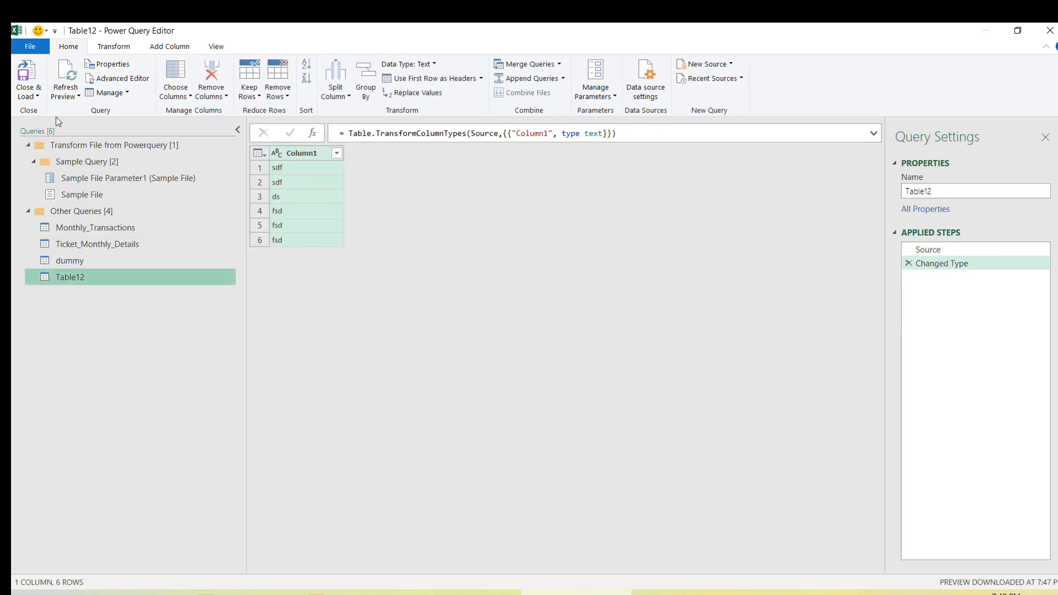
# - Check the Close & Load options for Table12 and open the Ticket_Monthly_Details query
pyautogui.click(31, 96)
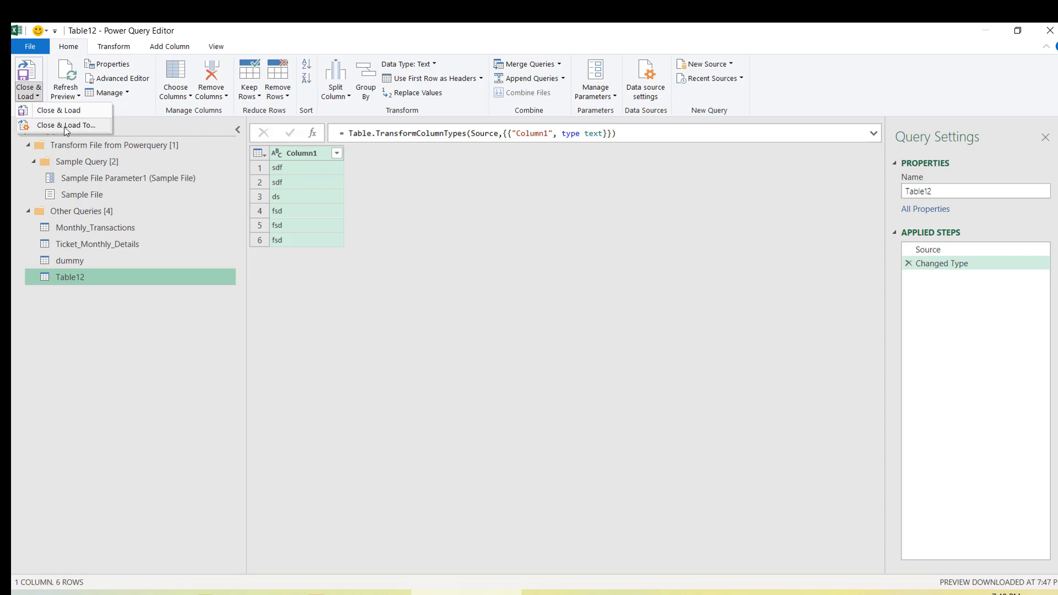
pyautogui.click(108, 243)
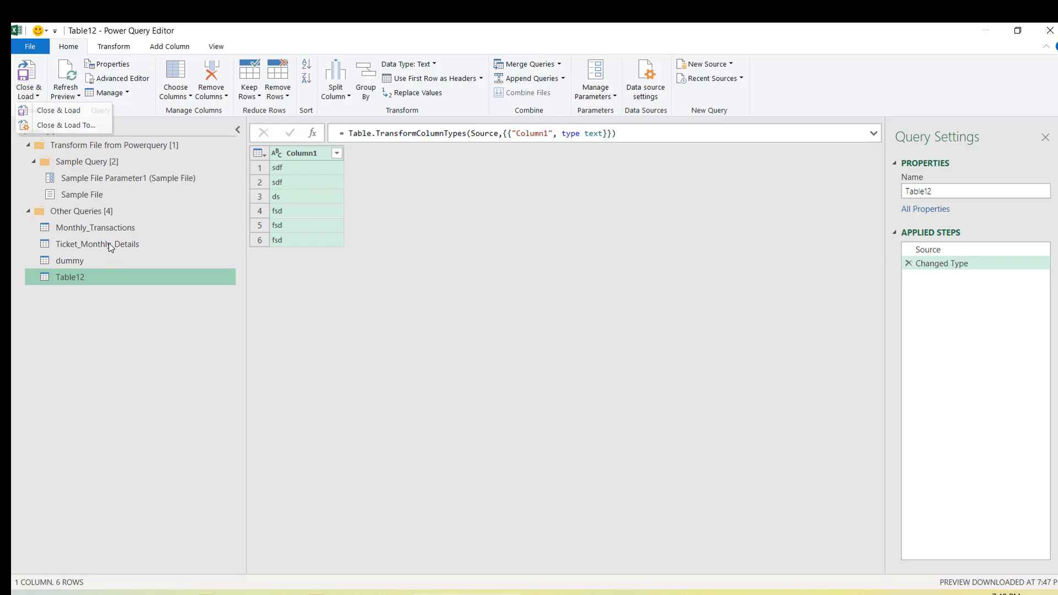
pyautogui.doubleClick(105, 246)
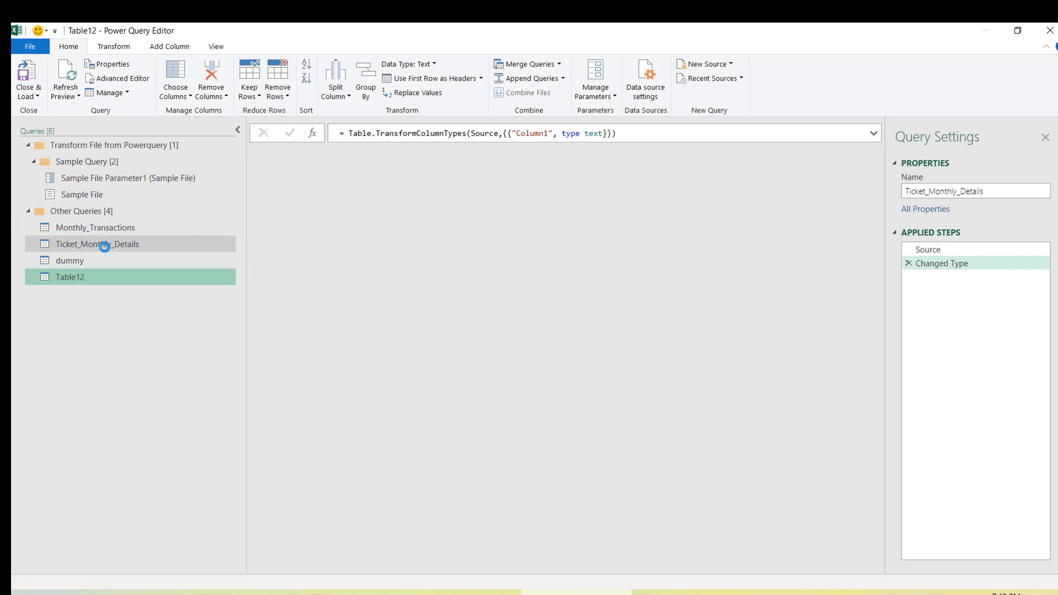
pyautogui.press('Return')
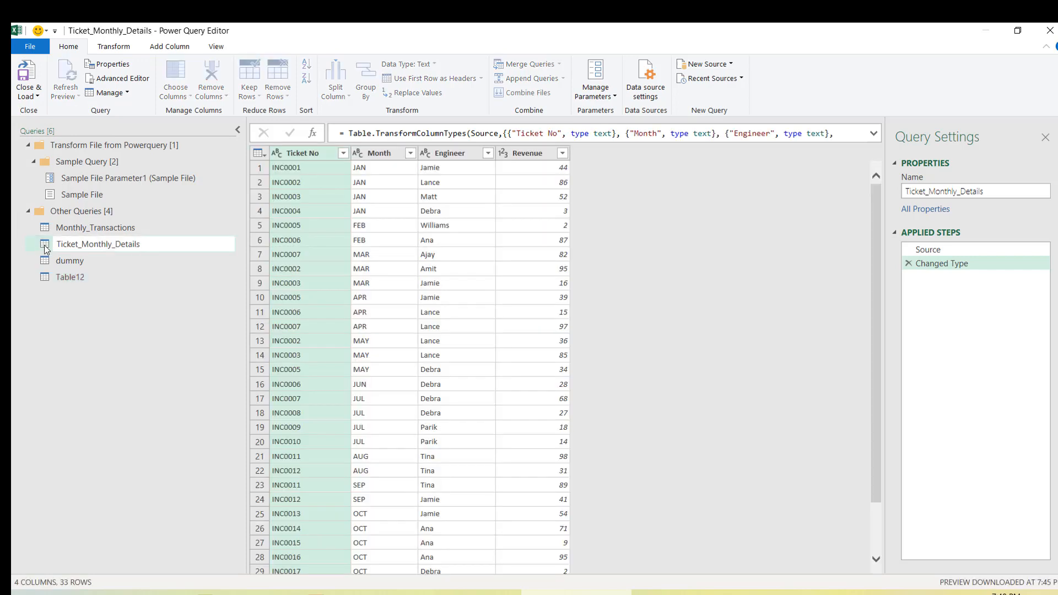
# - Close the editor and load the Table12 query as a PivotTable Report on a new worksheet
pyautogui.click(37, 97)
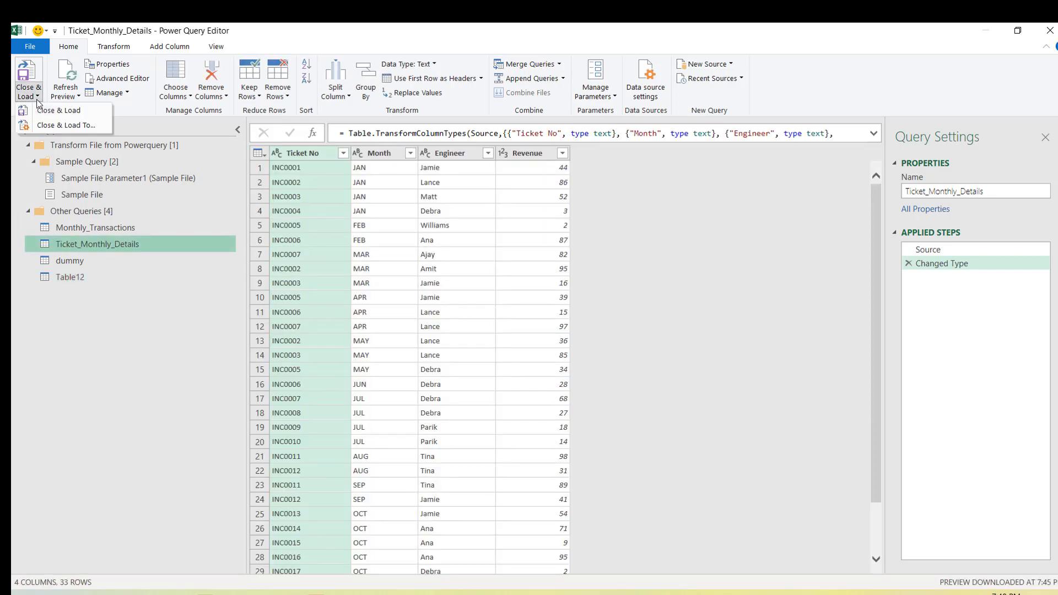
pyautogui.click(58, 126)
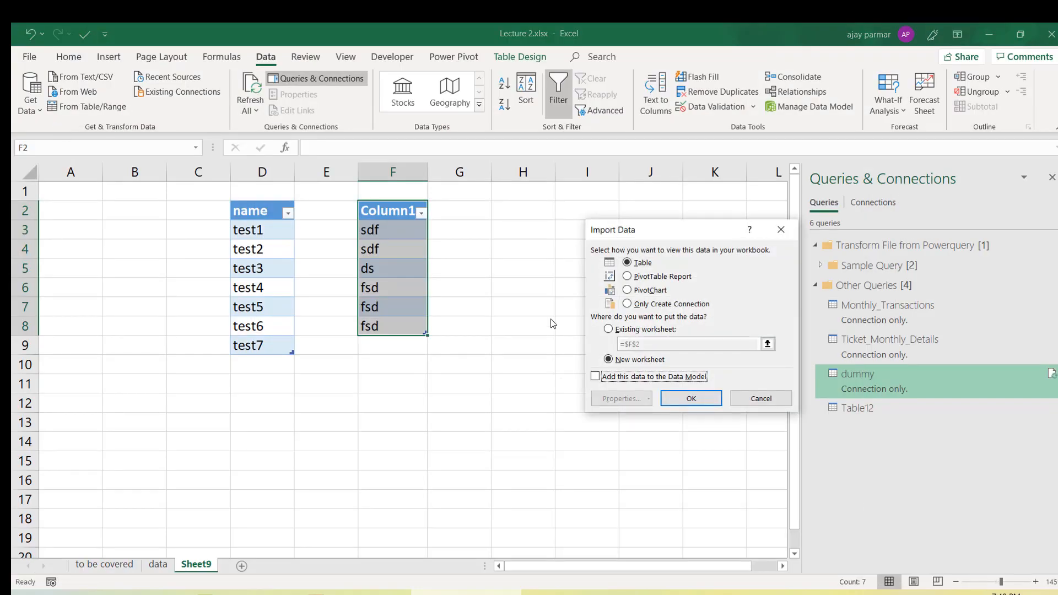
pyautogui.click(661, 277)
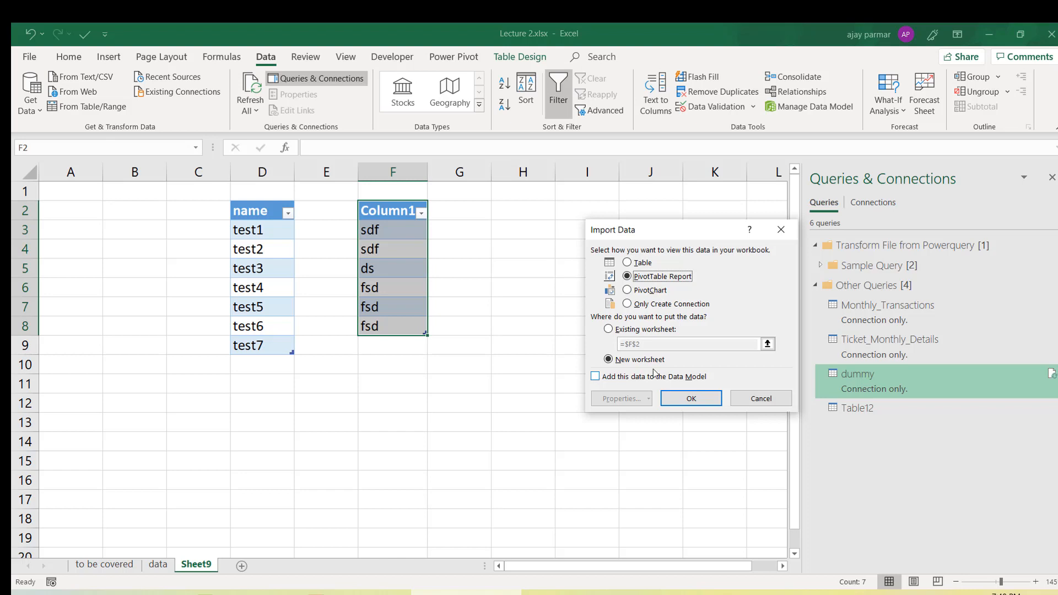
pyautogui.click(692, 398)
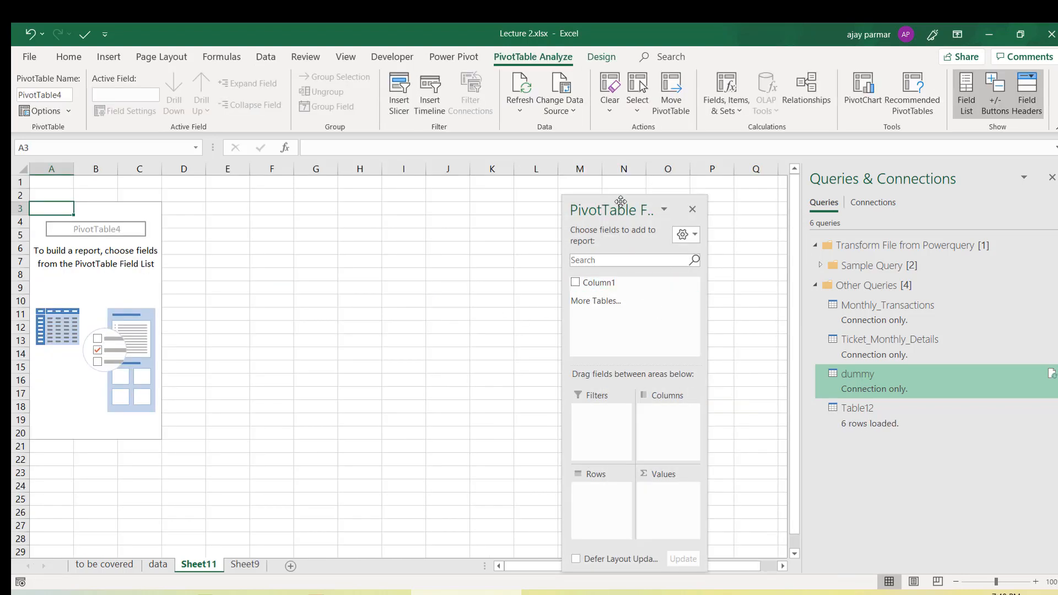
# - Enlarge the PivotTable field list and add Column1 to the Rows area
pyautogui.moveTo(621, 195); pyautogui.dragTo(622, 109)
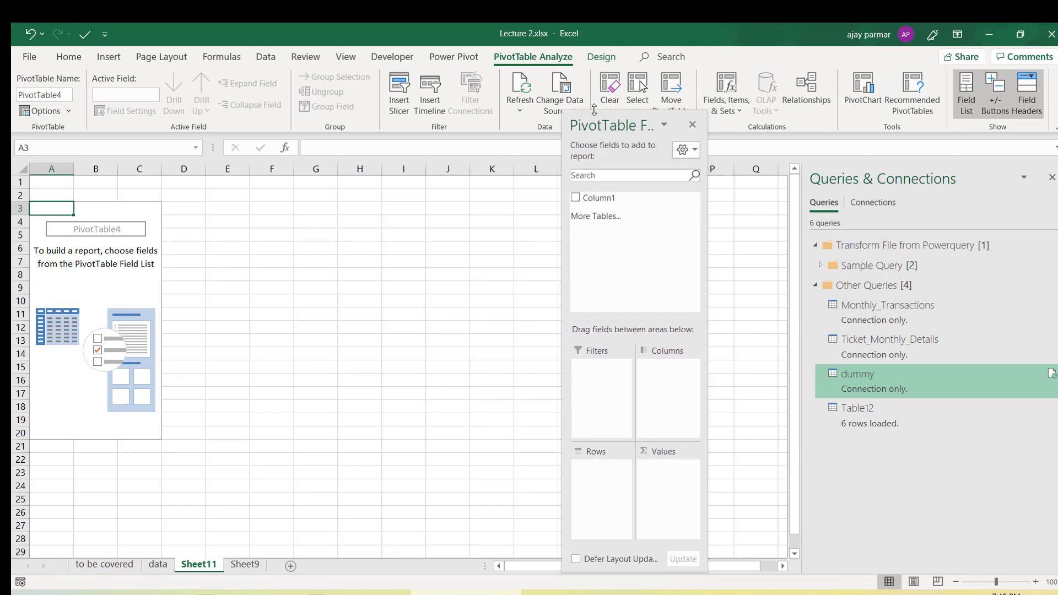
pyautogui.moveTo(589, 197); pyautogui.dragTo(585, 473)
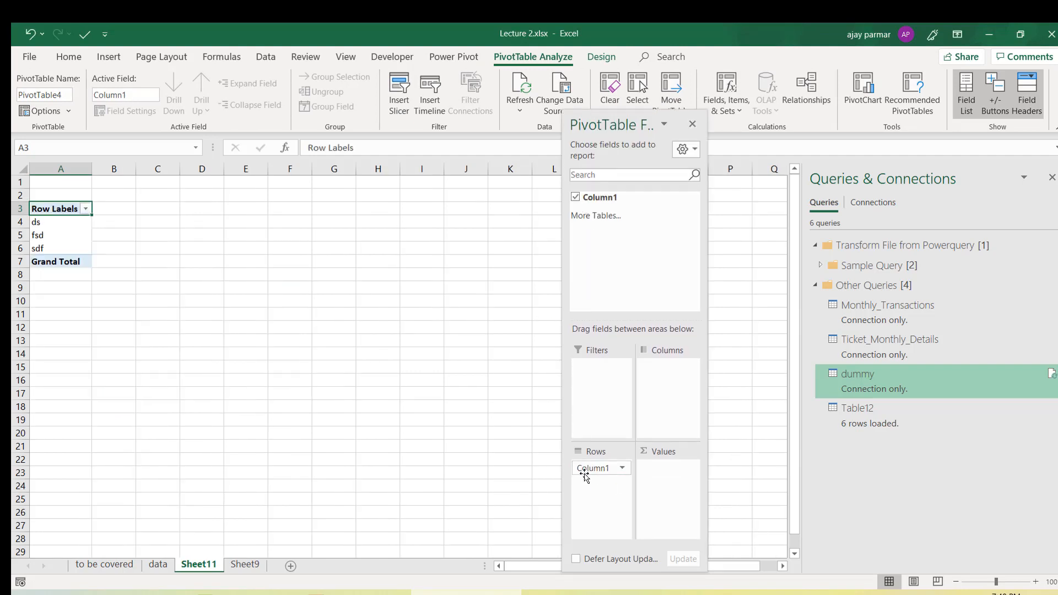
pyautogui.click(64, 221)
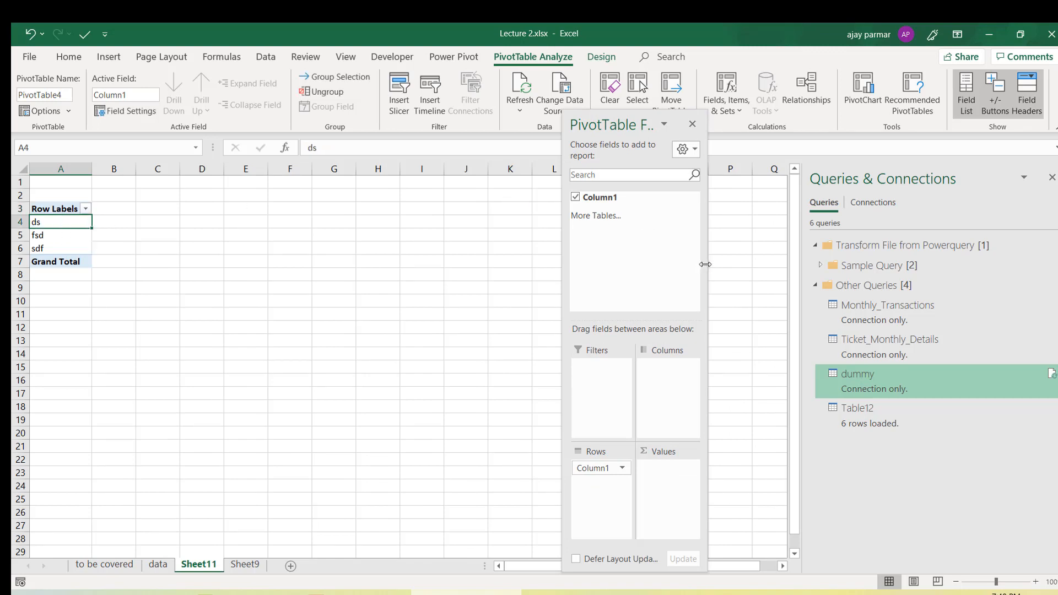
pyautogui.moveTo(706, 265); pyautogui.dragTo(763, 272)
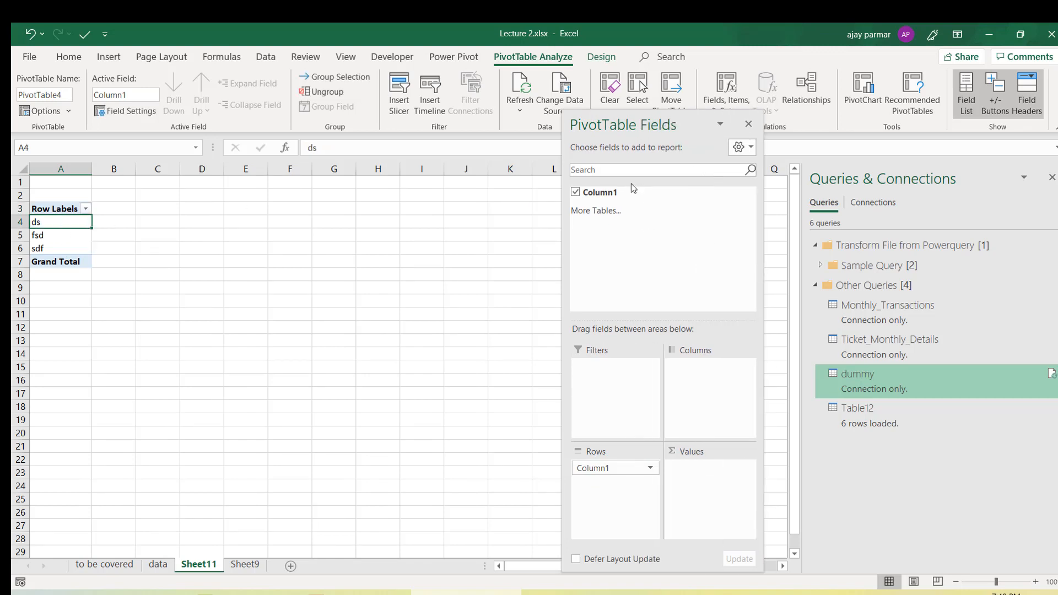
# - Request more tables for the pivot table and decline creating a new PivotTable
pyautogui.click(605, 211)
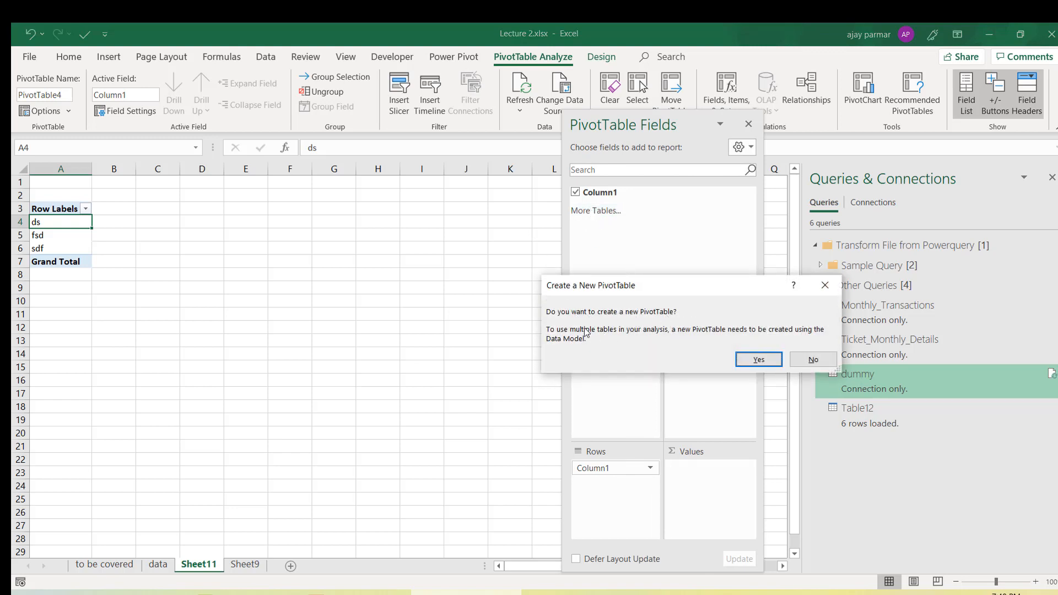
pyautogui.click(814, 360)
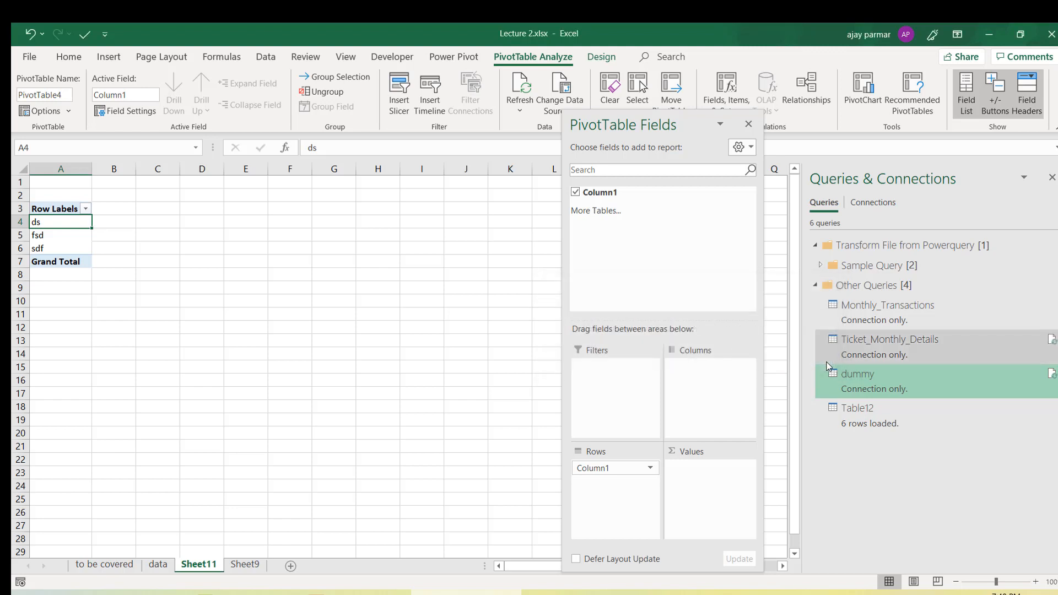
pyautogui.click(297, 264)
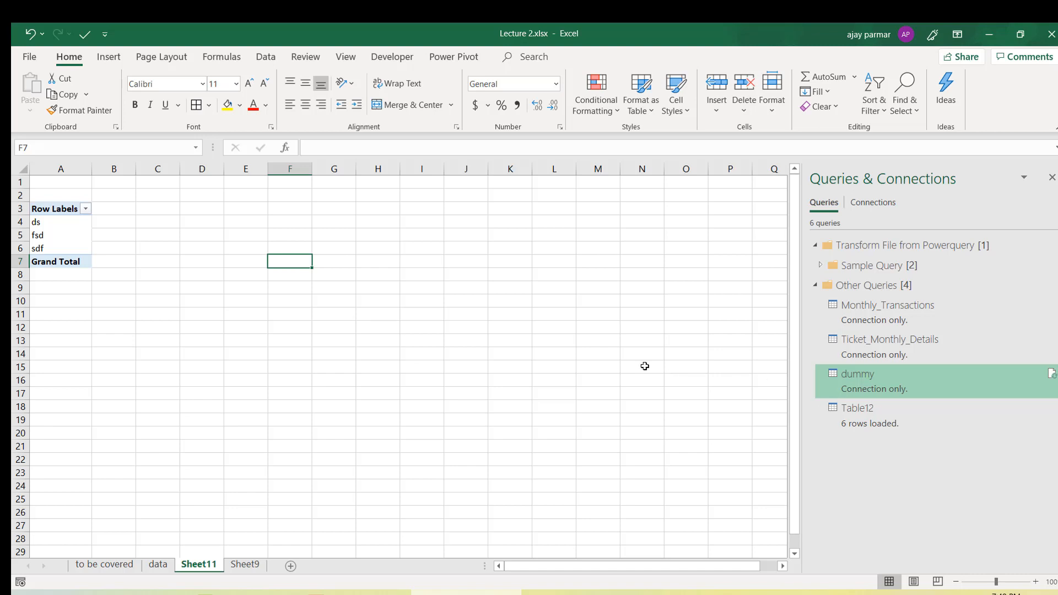
# - Examine the dummy query's load options in the workbook and in the Power Query Editor, and close and load back to the workbook
pyautogui.click(375, 218)
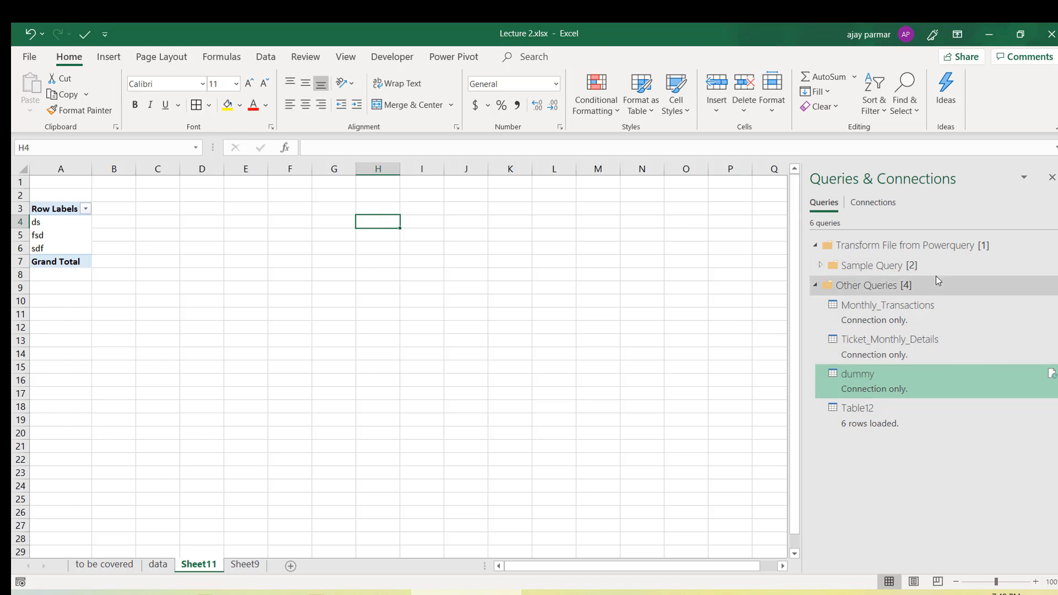
pyautogui.rightClick(906, 390)
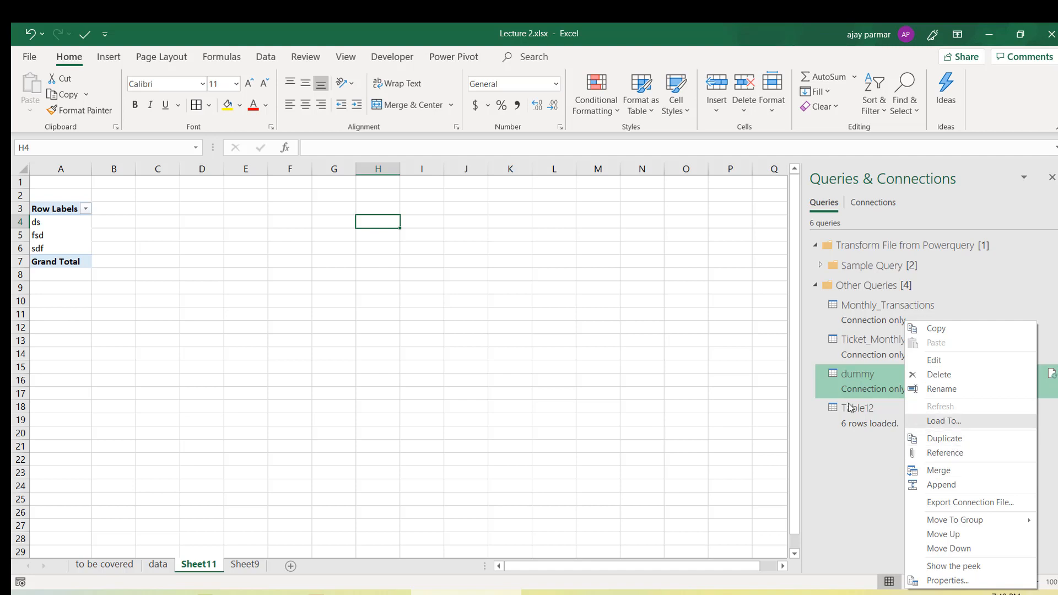
pyautogui.doubleClick(876, 355)
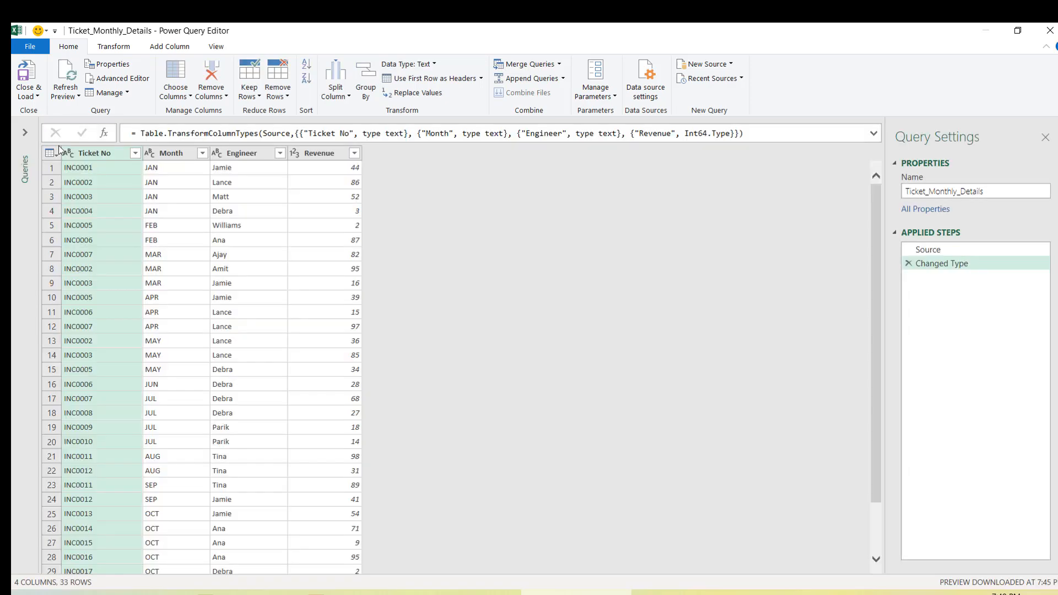
pyautogui.click(24, 134)
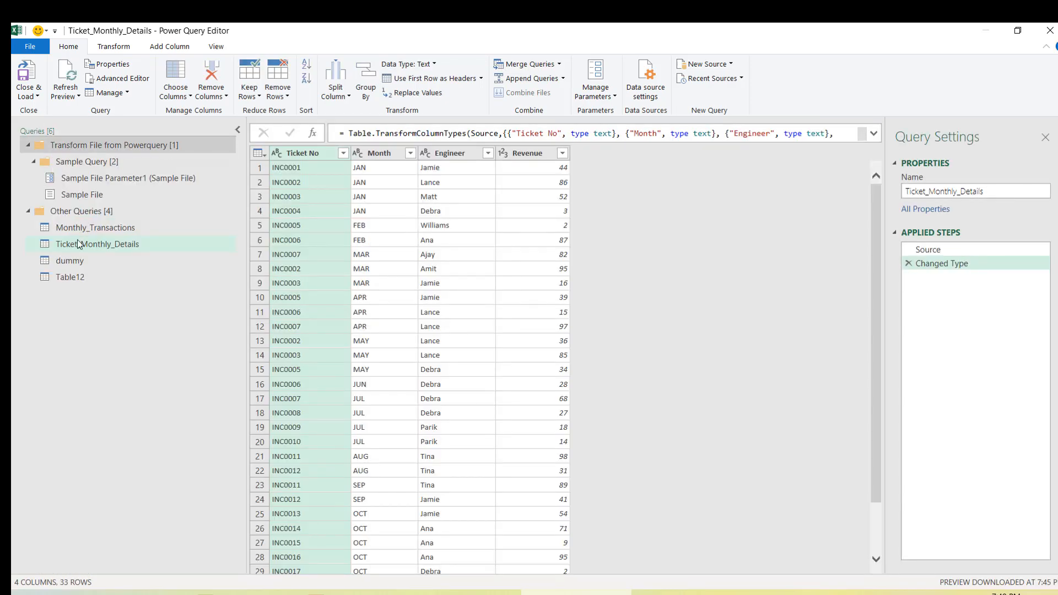
pyautogui.click(91, 264)
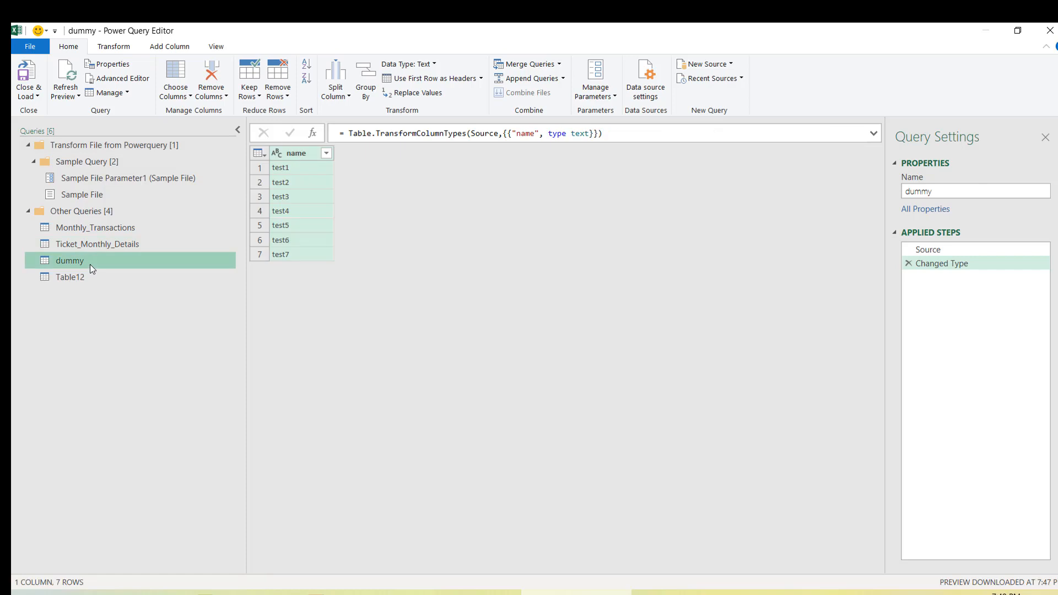
pyautogui.click(37, 98)
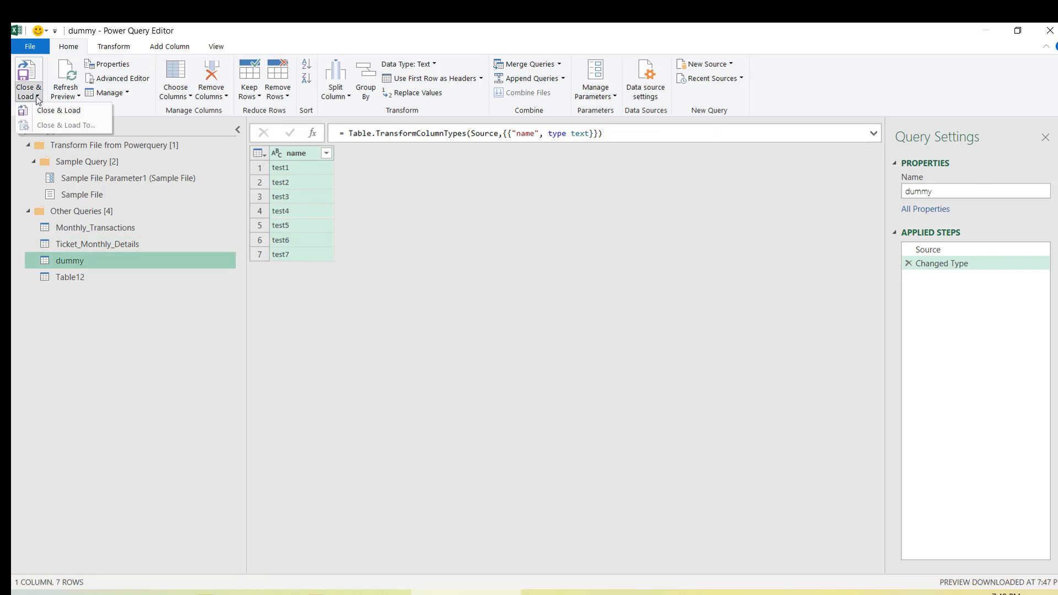
pyautogui.click(73, 112)
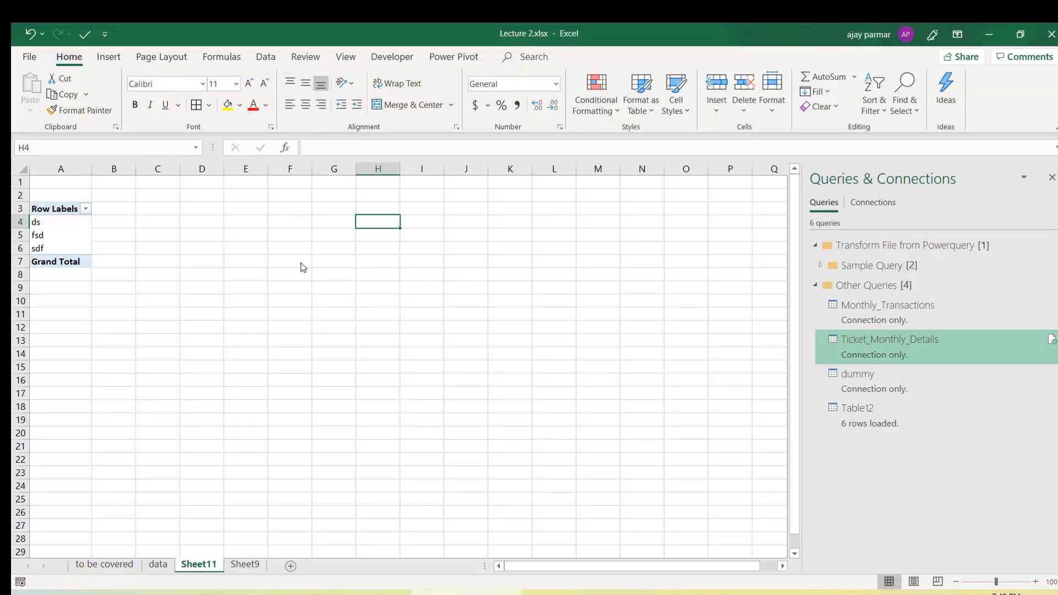
# - Switch to the data sheet, hide the Queries & Connections pane, and select cell C4 in the monthly table
pyautogui.click(267, 373)
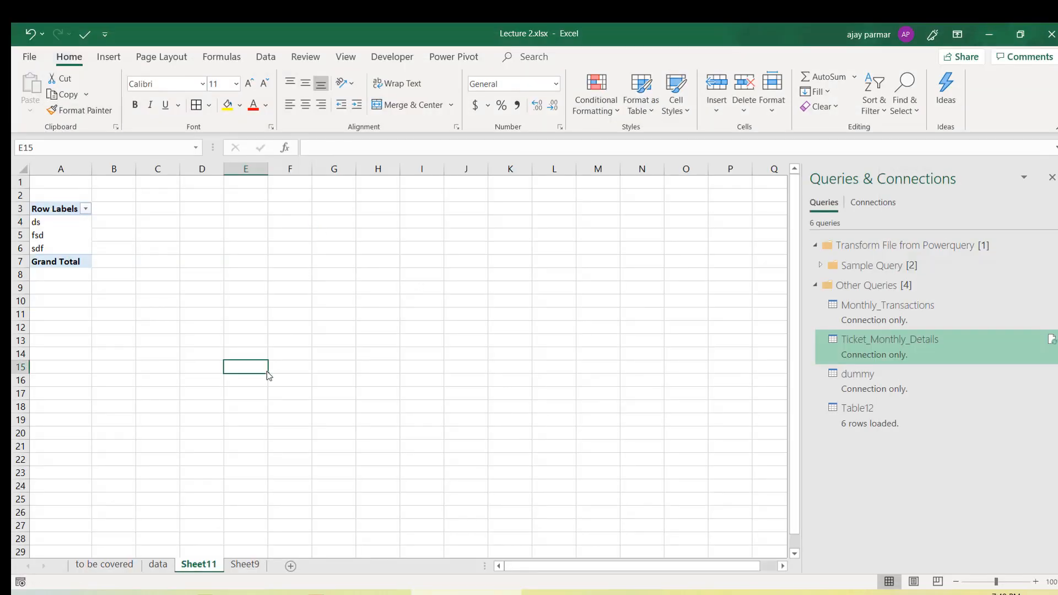
pyautogui.click(222, 285)
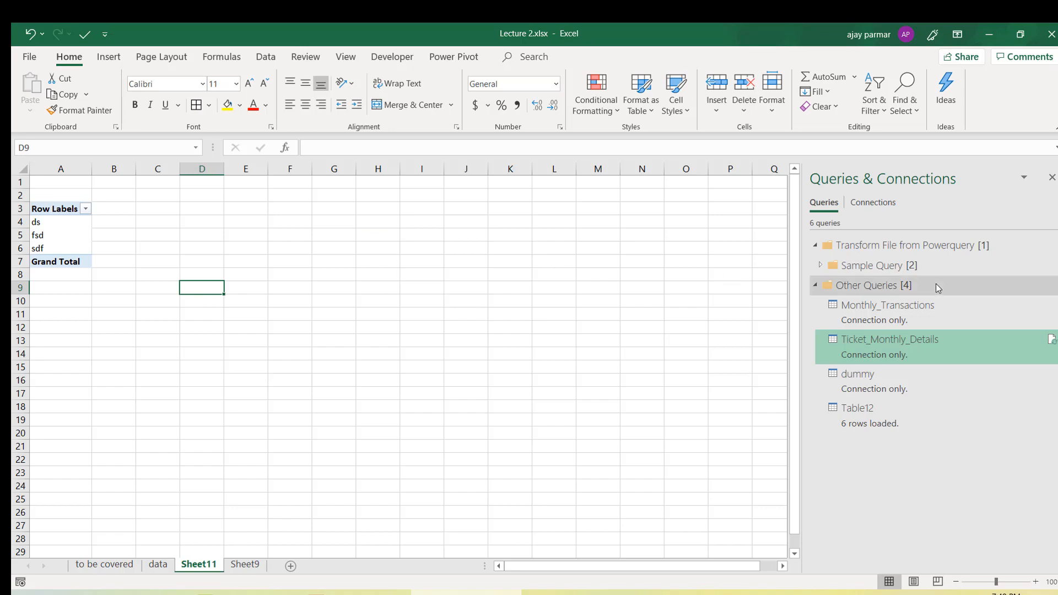
pyautogui.click(158, 565)
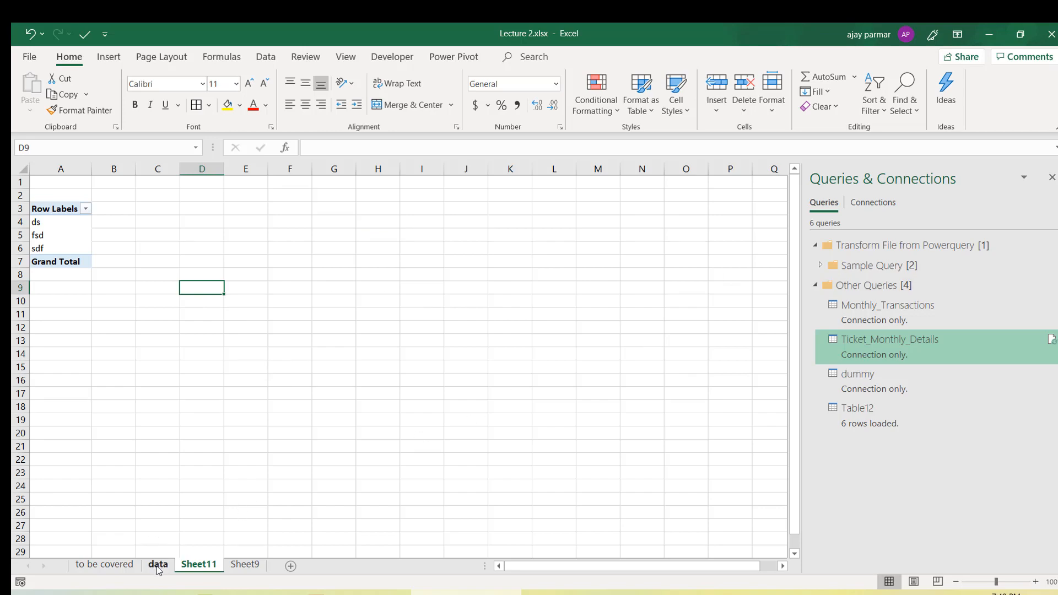
pyautogui.click(1051, 182)
pyautogui.click(215, 247)
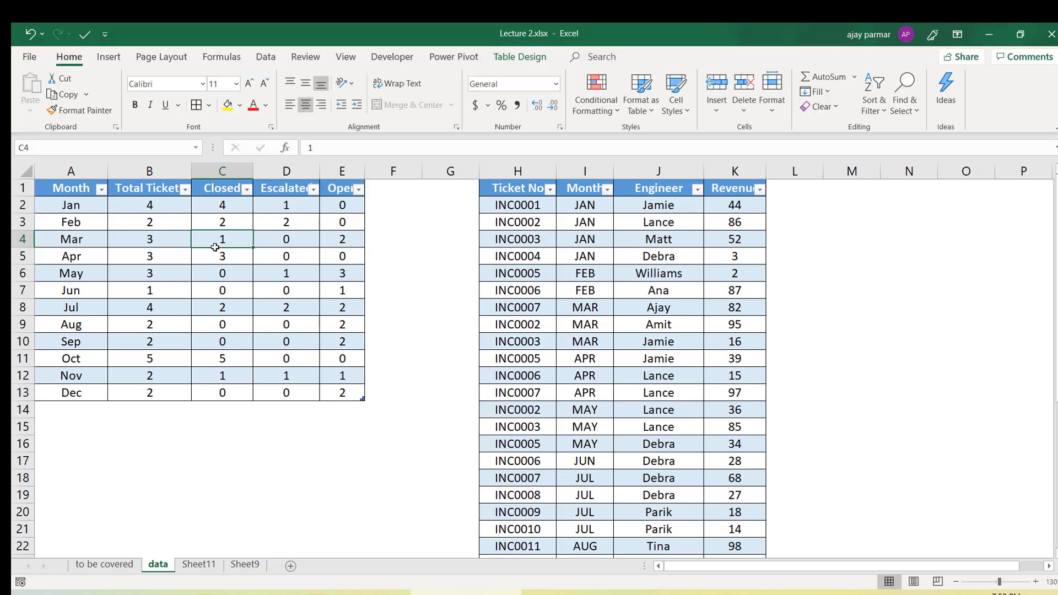
# - Show the workbook's queries and connections again, review the actions available for the Ticket_Monthly_Details query, and select the empty cell D17
pyautogui.click(265, 58)
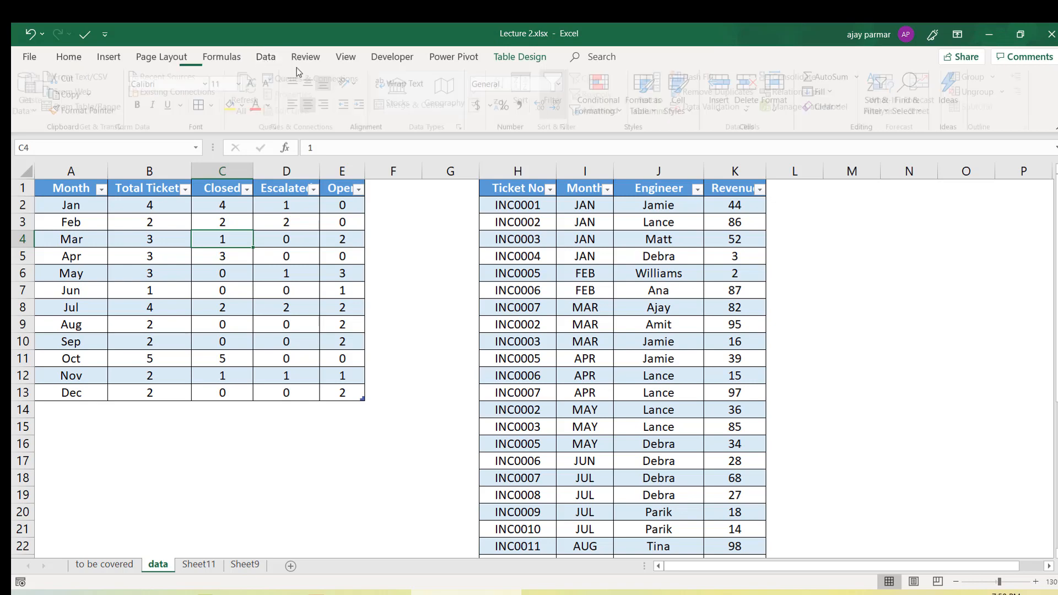
pyautogui.click(318, 79)
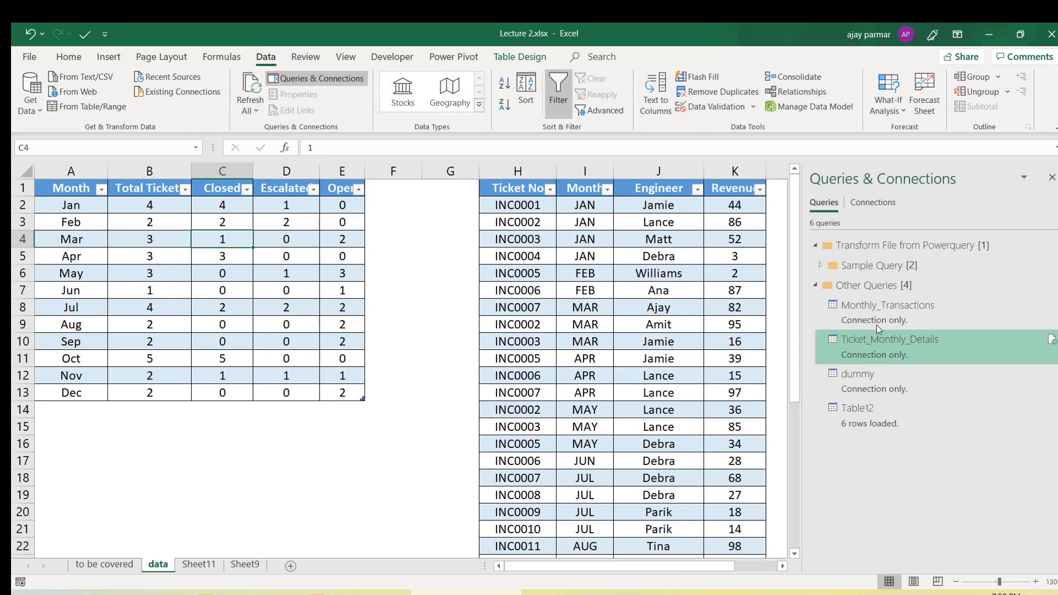
pyautogui.click(877, 378)
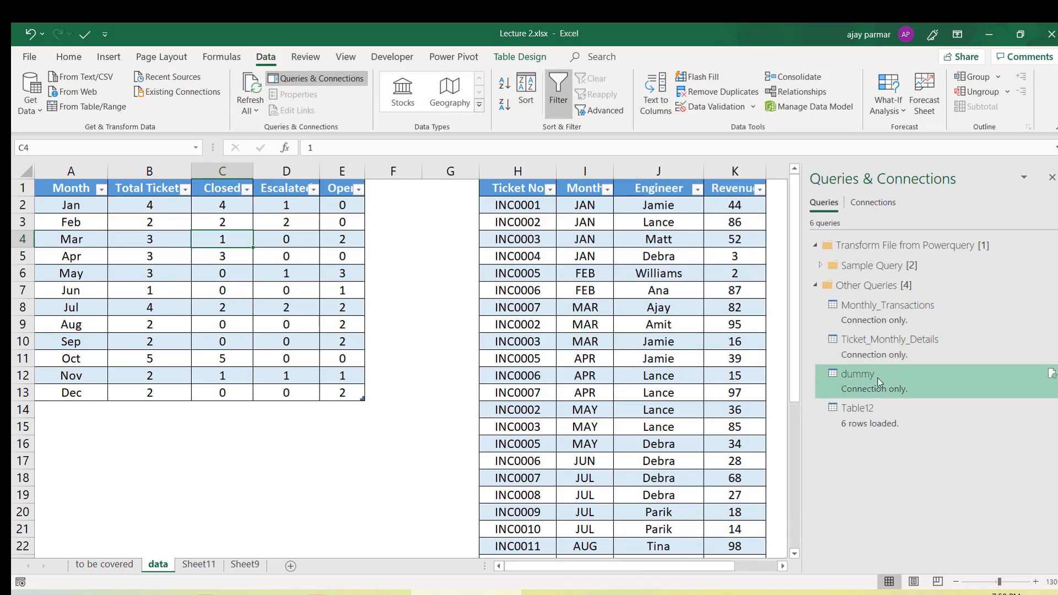
pyautogui.click(918, 342)
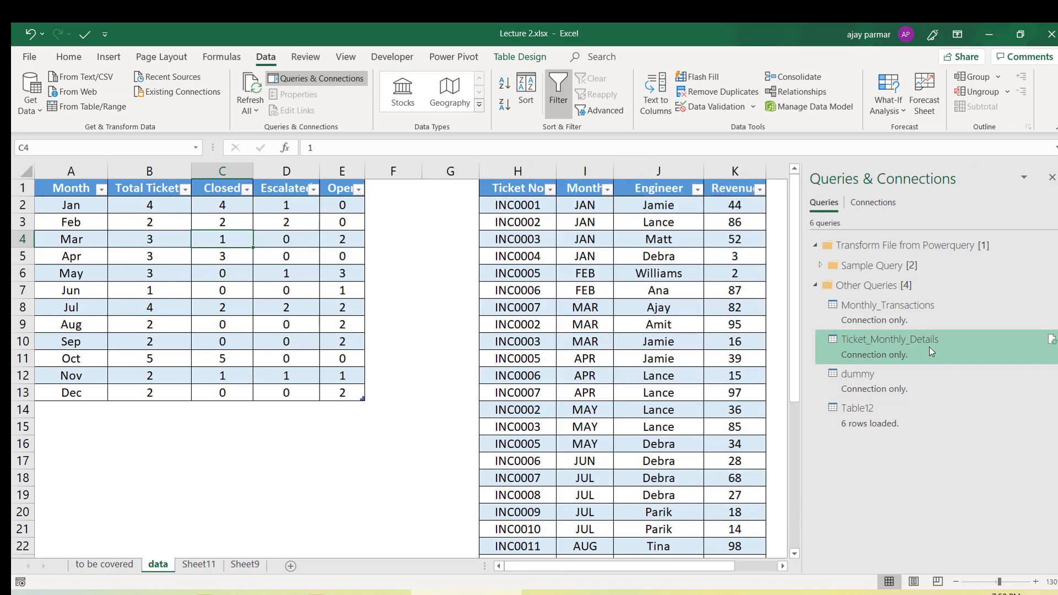
pyautogui.rightClick(929, 346)
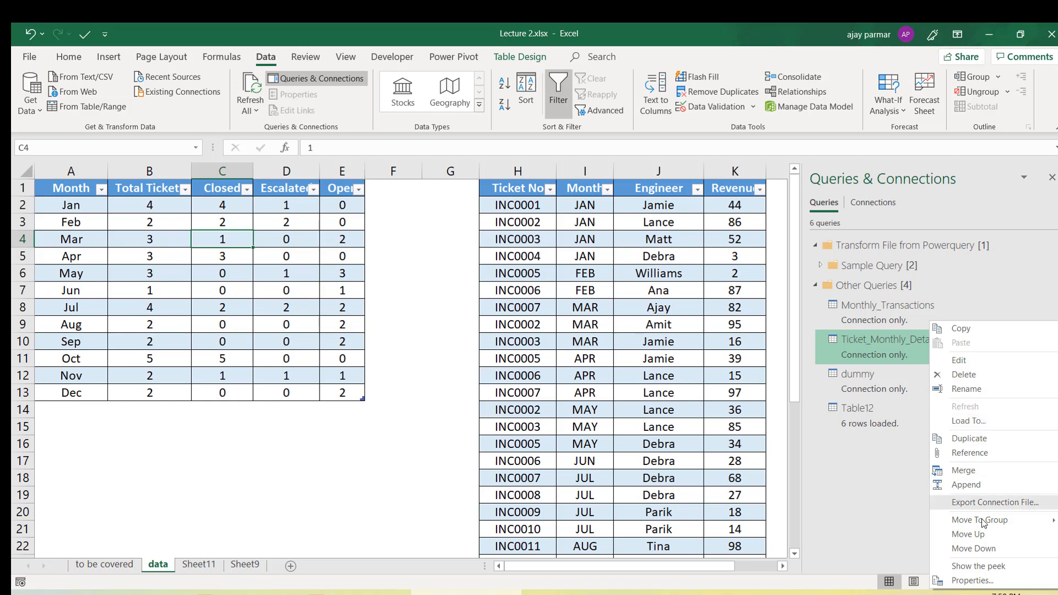
pyautogui.click(865, 345)
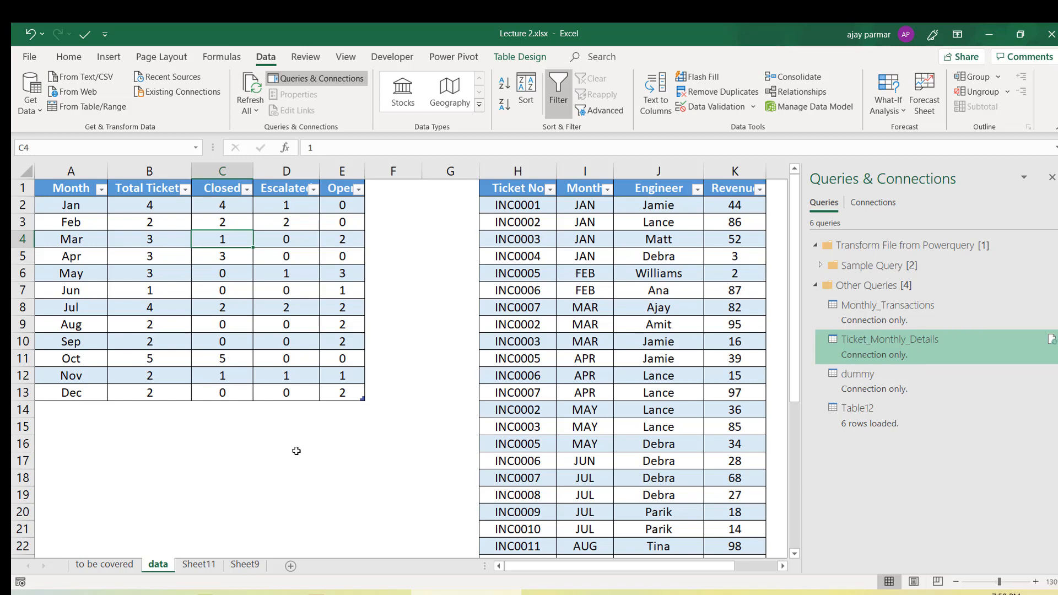
pyautogui.click(271, 464)
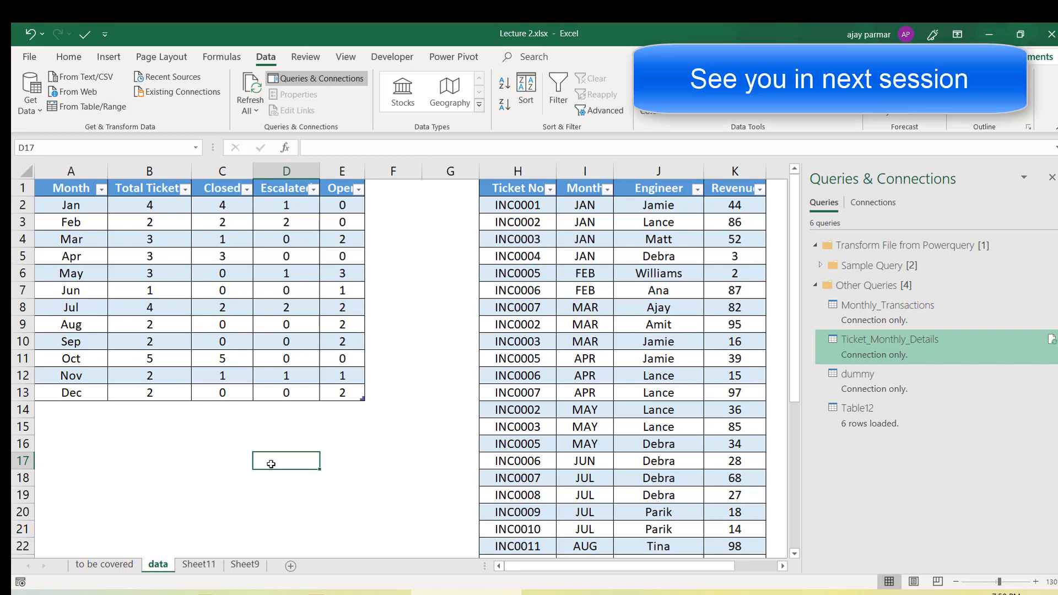